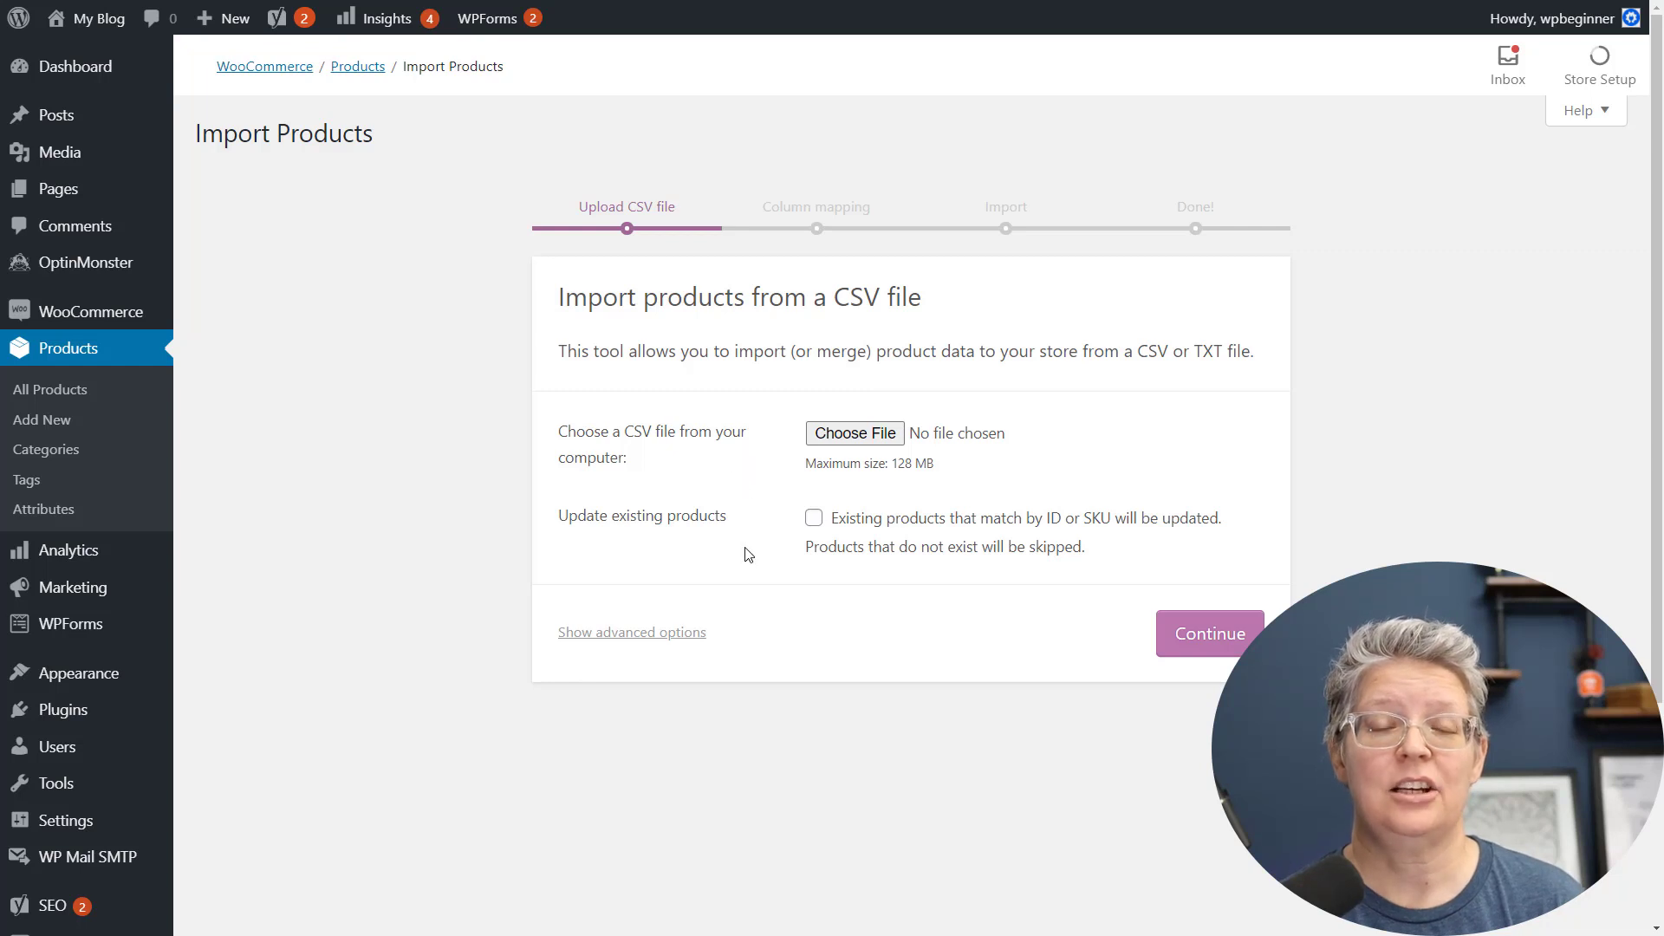
Expand the importer's advanced options and paste the sample_products.csv server path into the path field.
left_click(615, 639)
scroll(617, 644, "down", 1)
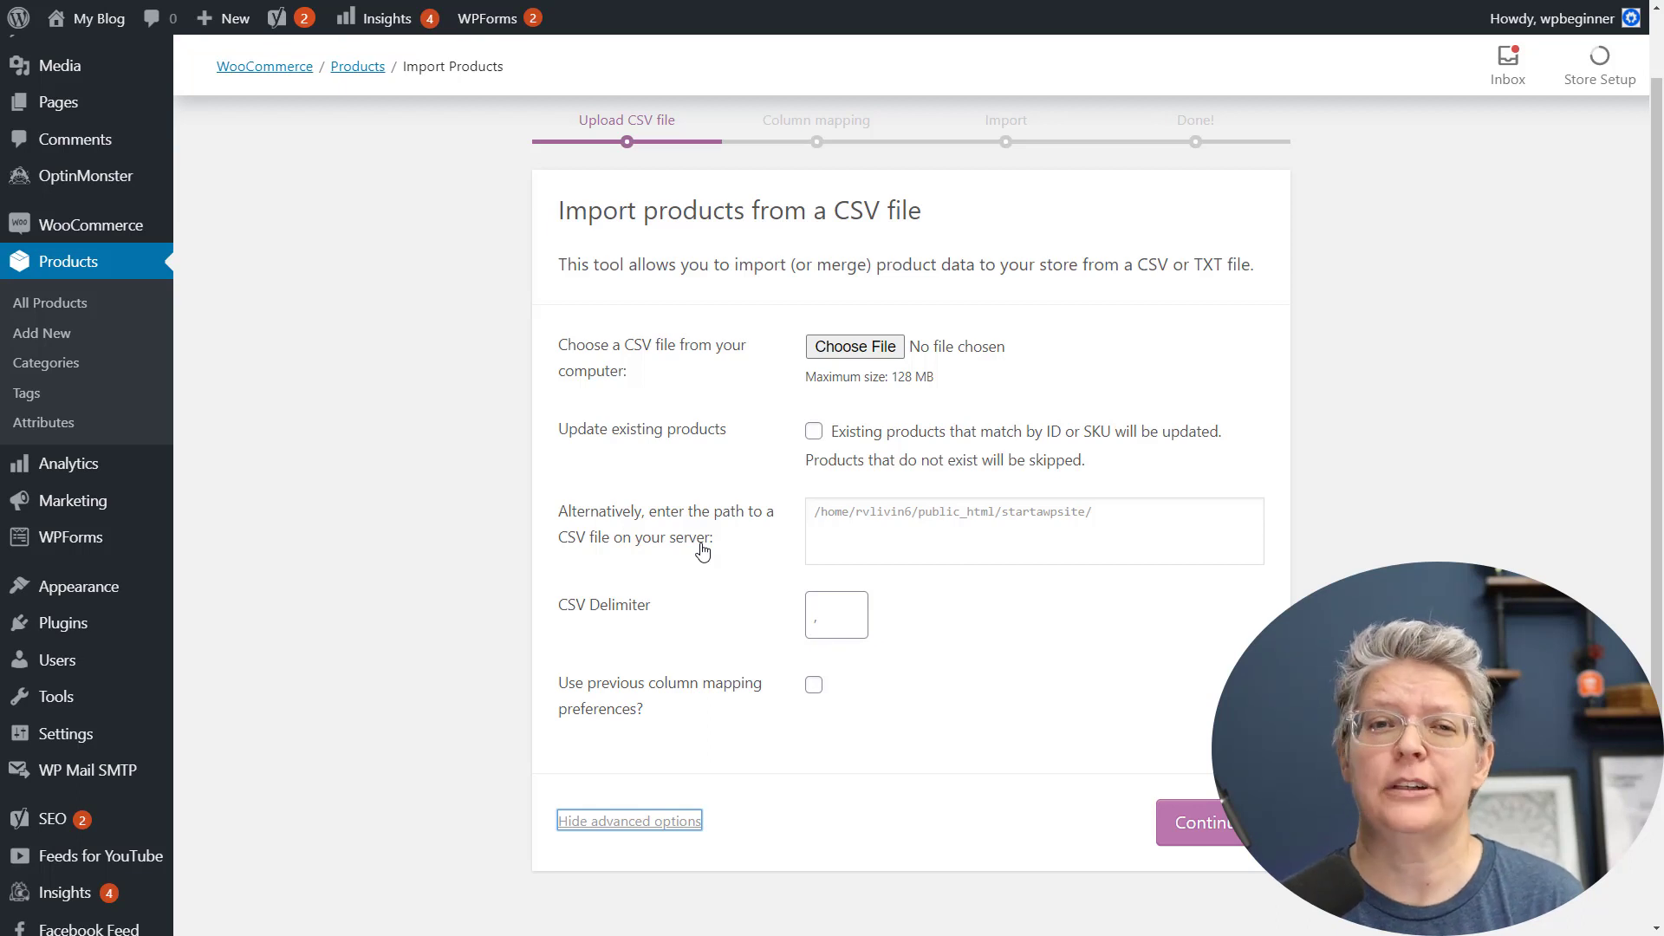
left_click(850, 535)
right_click(849, 534)
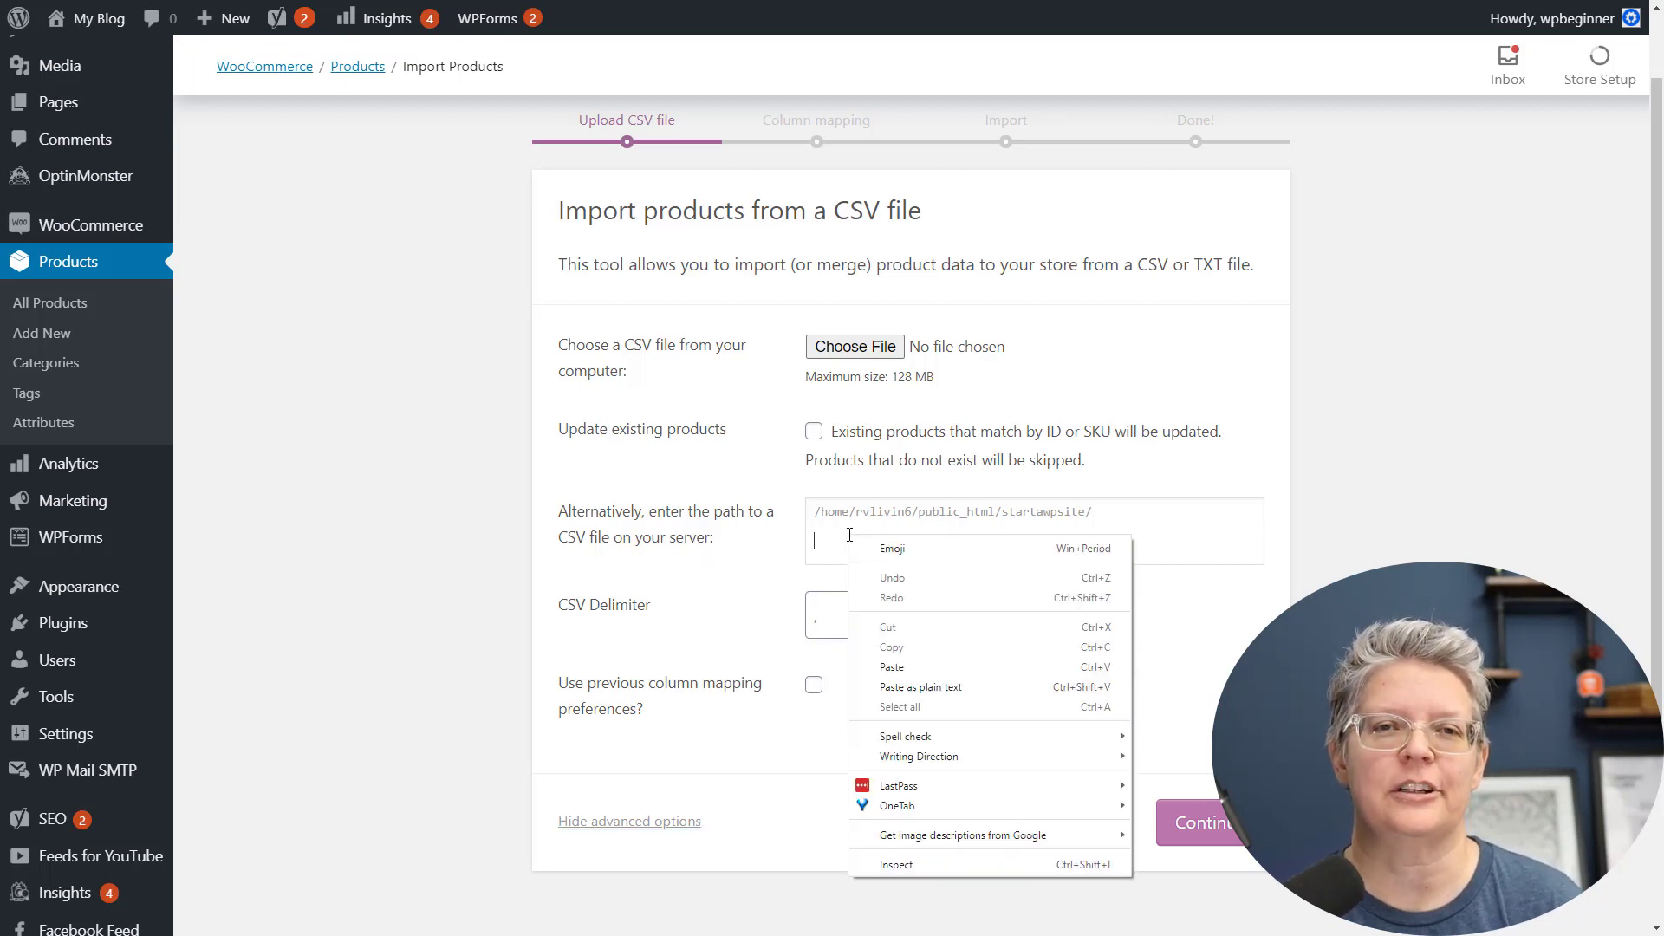
left_click(908, 669)
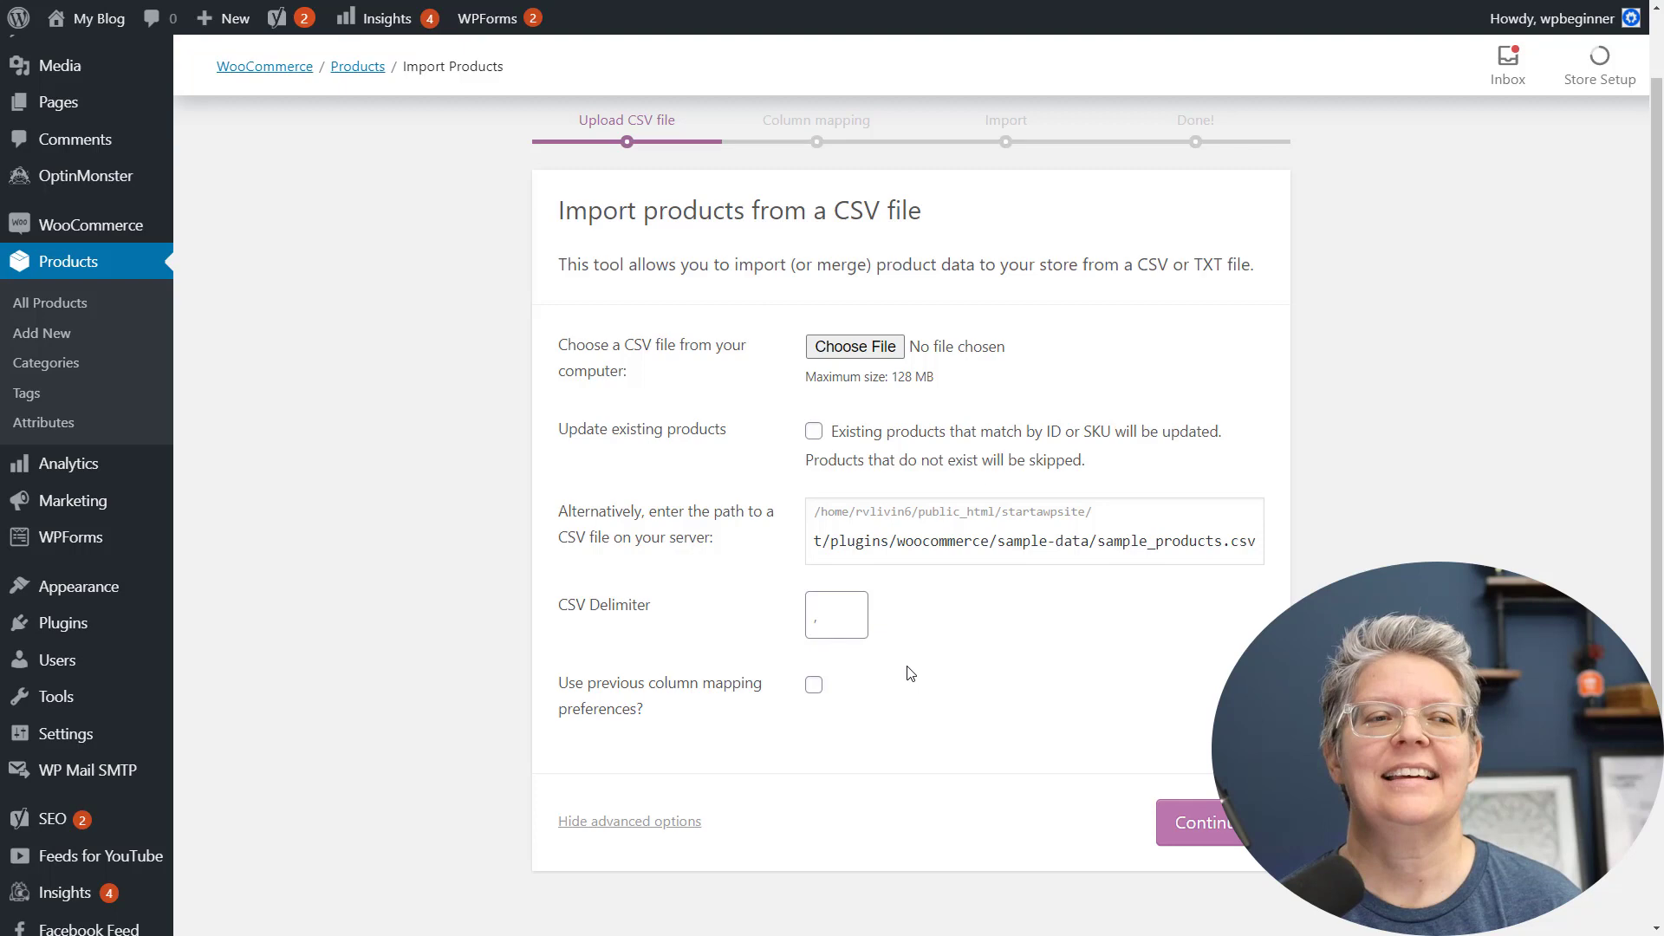
Highlight the beginning of the pasted server path.
left_click_drag(939, 541, 832, 544)
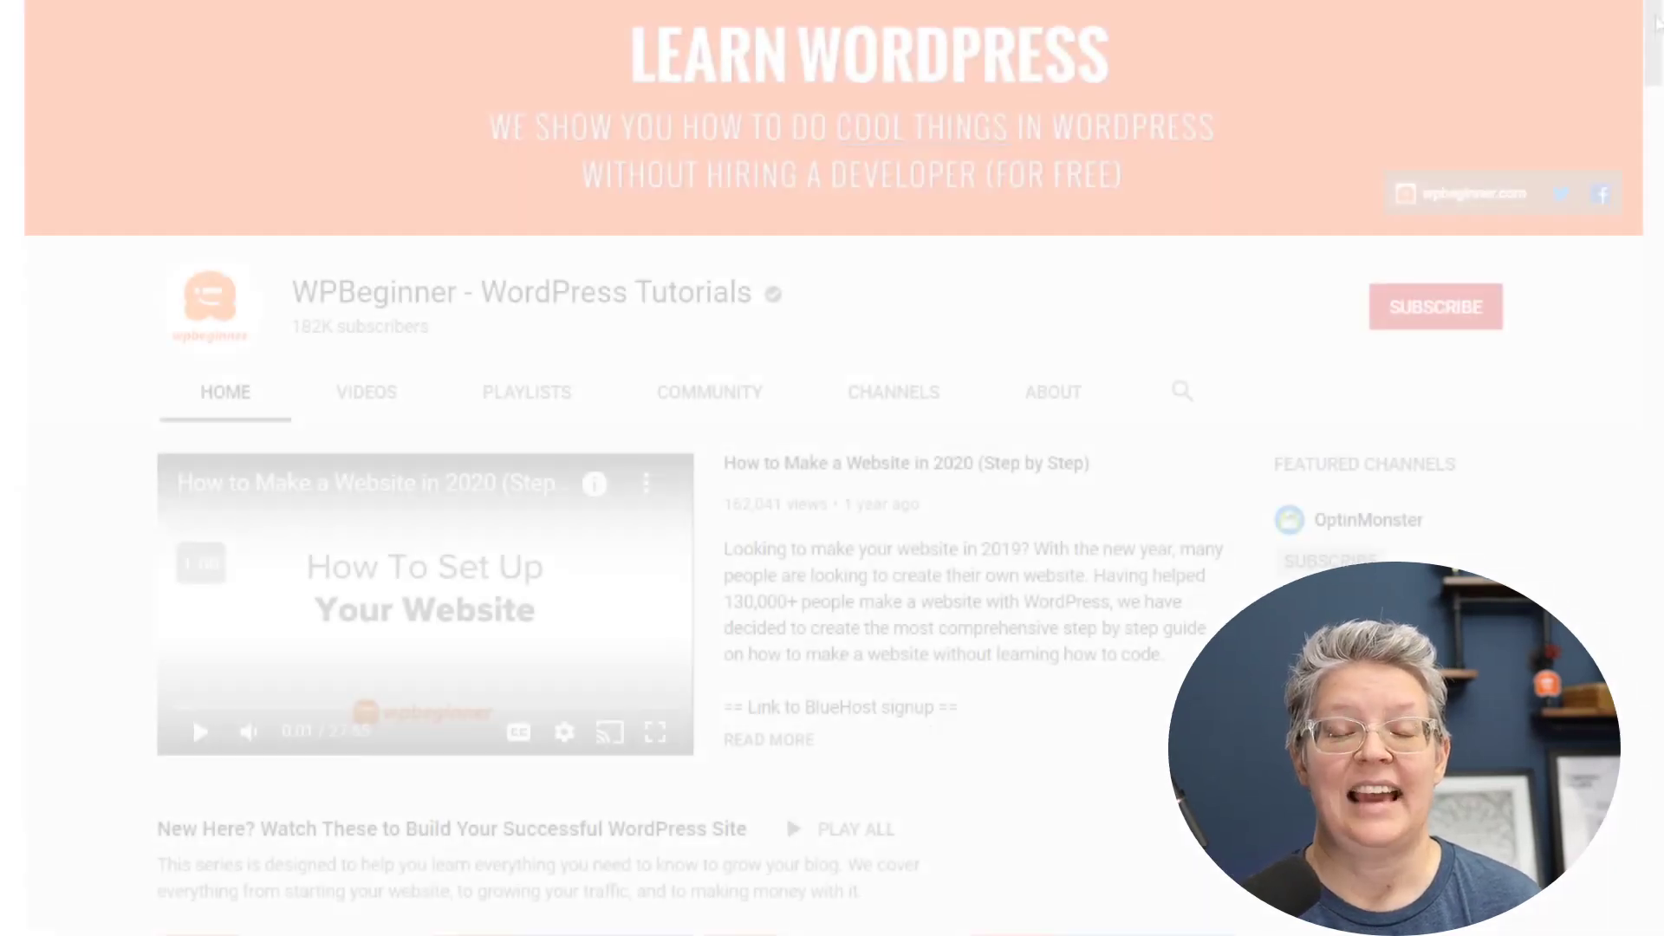
scroll(1656, 54, "down", 5)
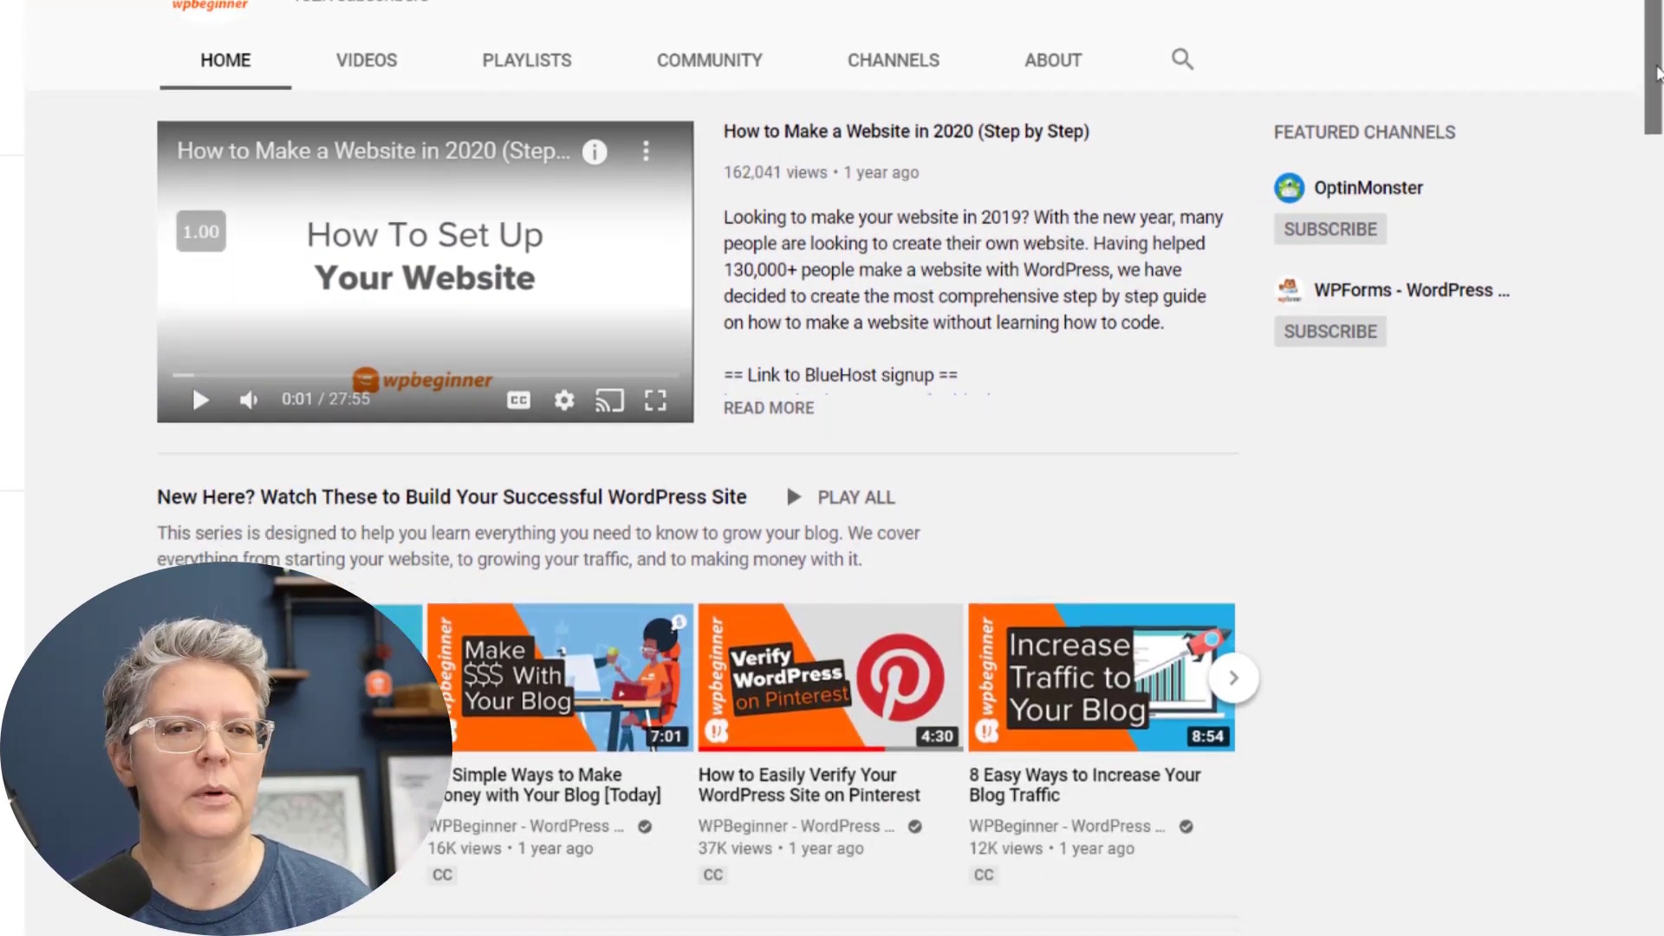
scroll(832, 468, "down", 2)
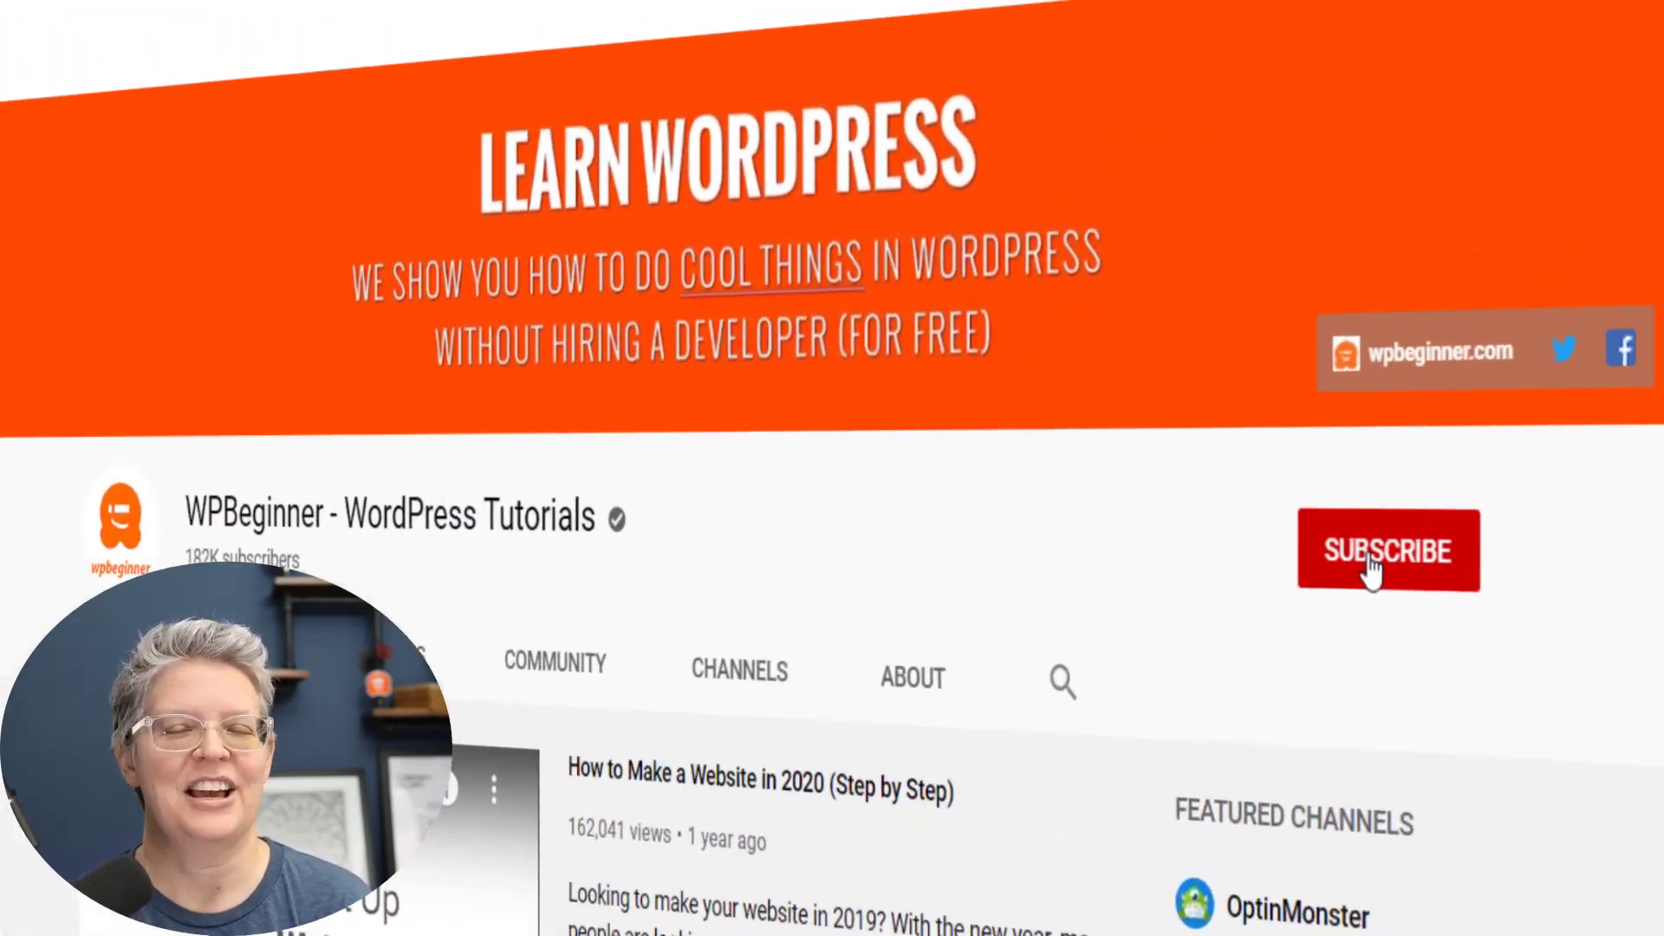
Subscribe to WPBeginner - WordPress Tutorials and set channel notifications to All.
left_click(1464, 422)
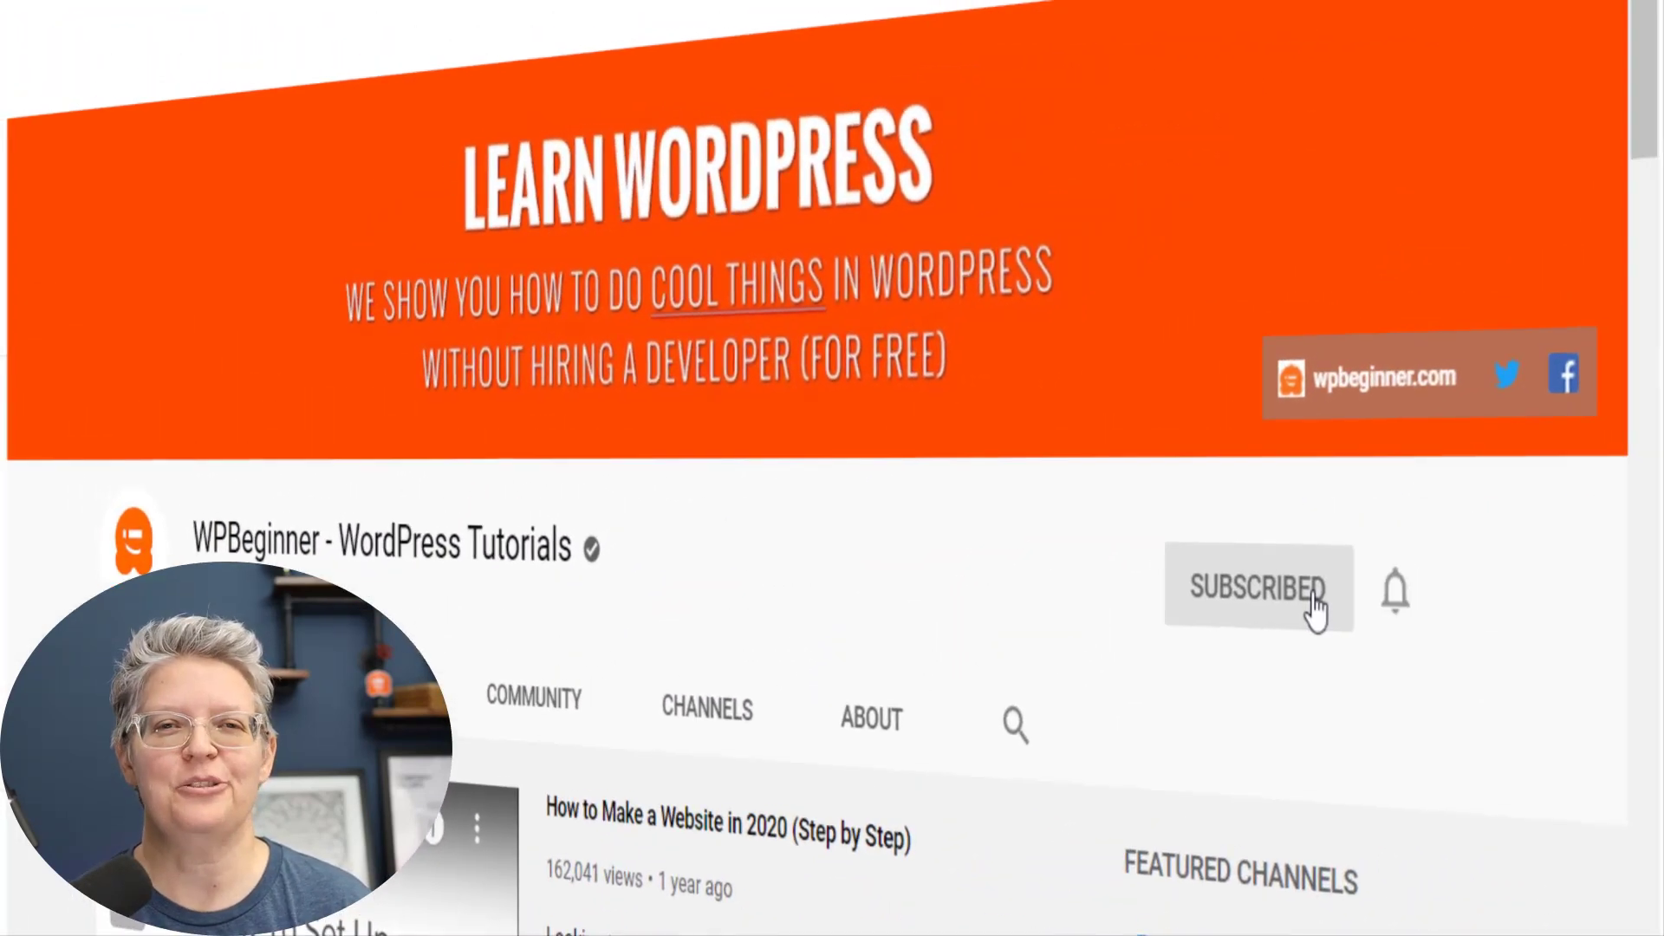
left_click(1400, 602)
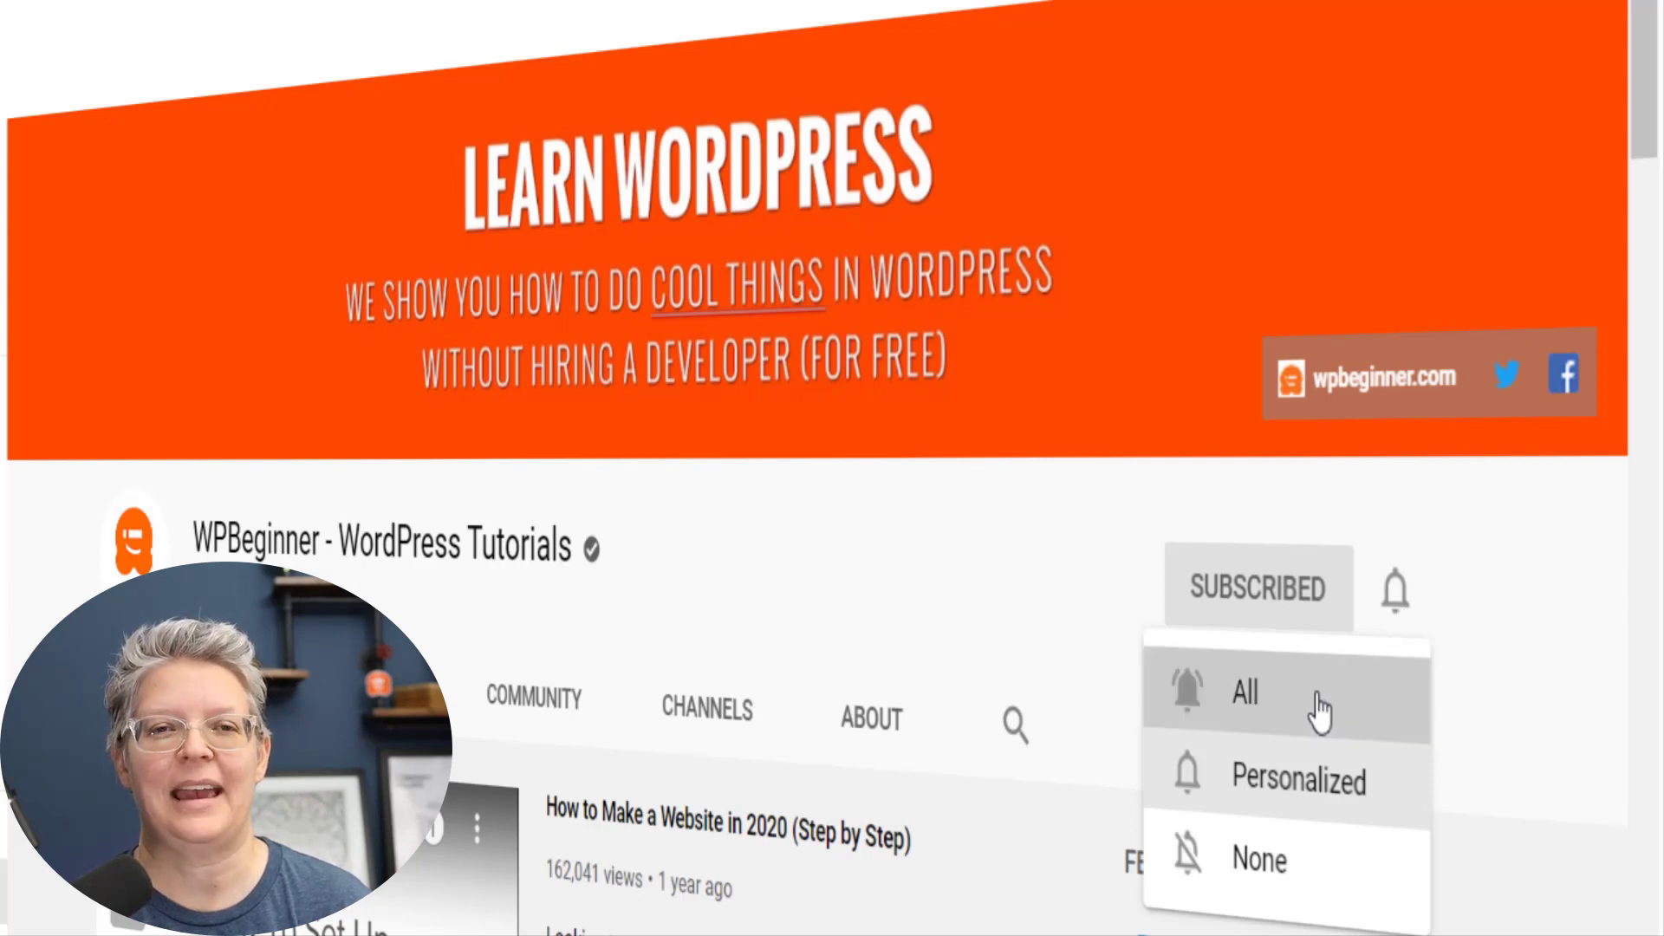
left_click(1346, 702)
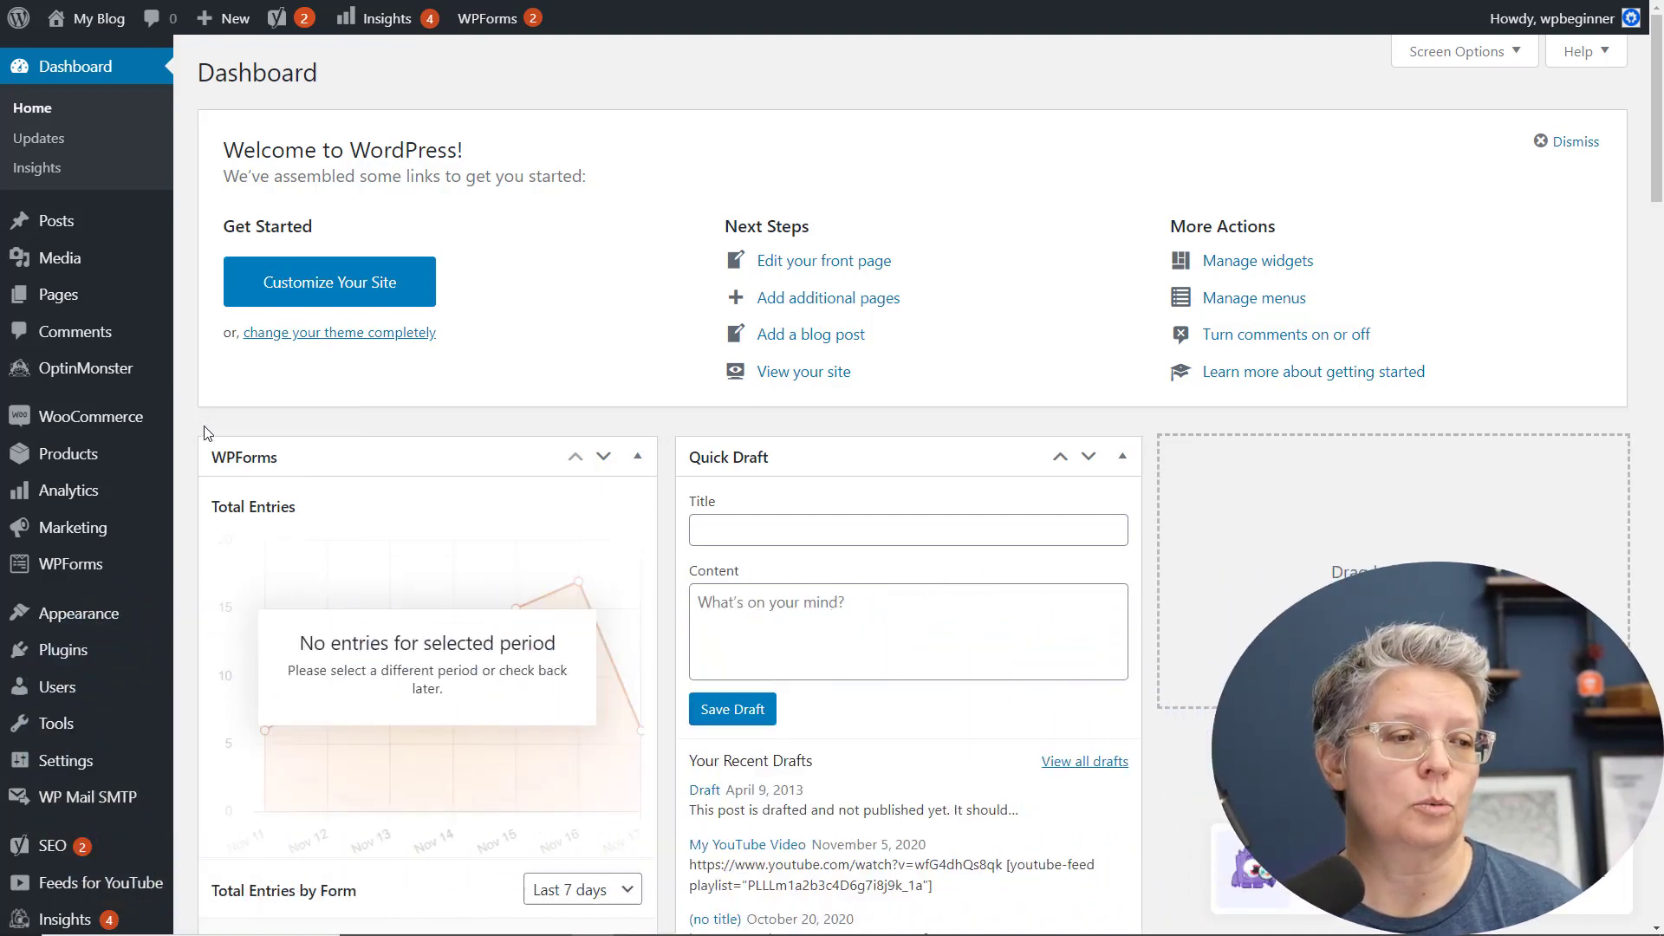
From Products > All Products, start the CSV importer and expand its advanced options.
mouse_move(142, 453)
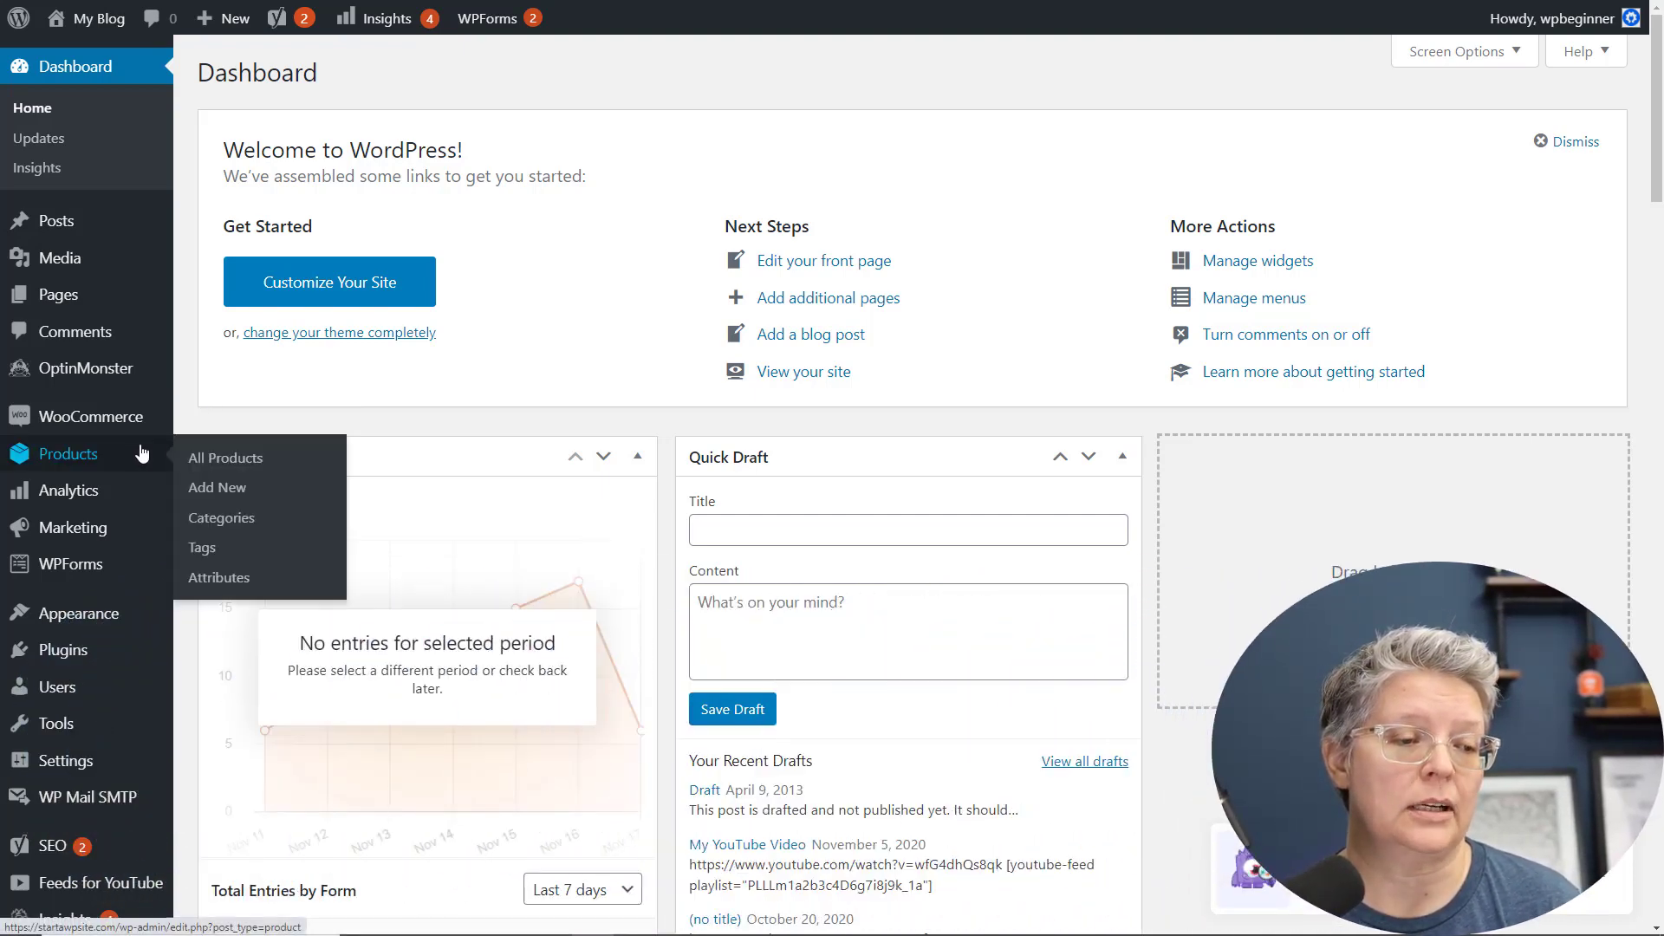
left_click(198, 462)
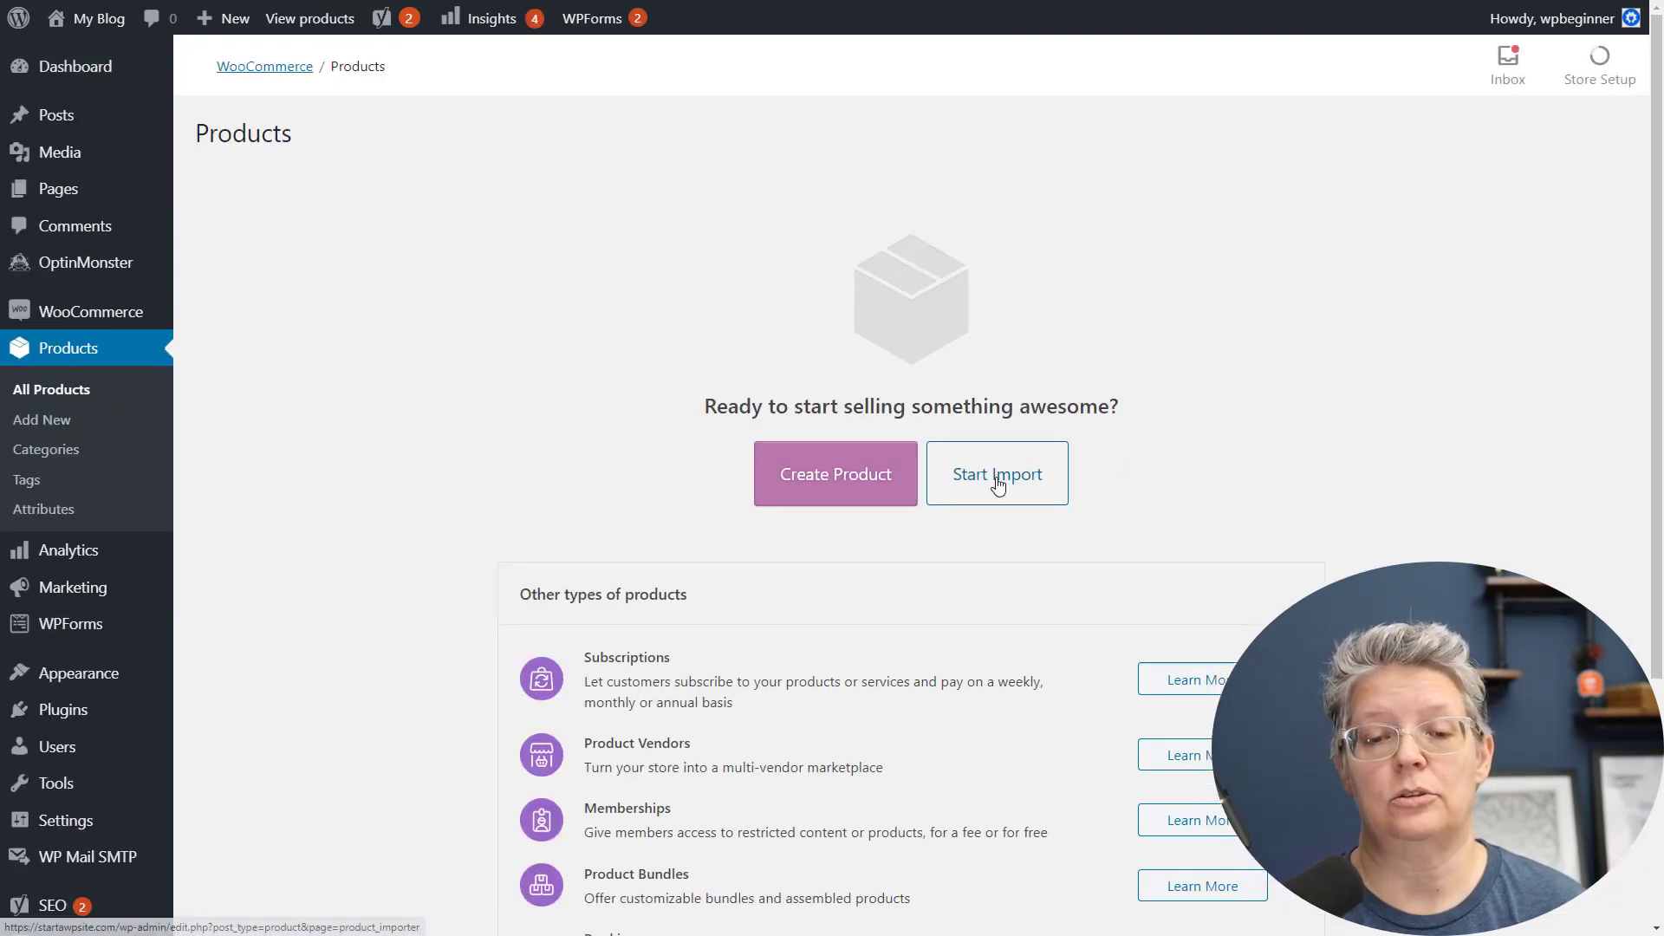
left_click(999, 494)
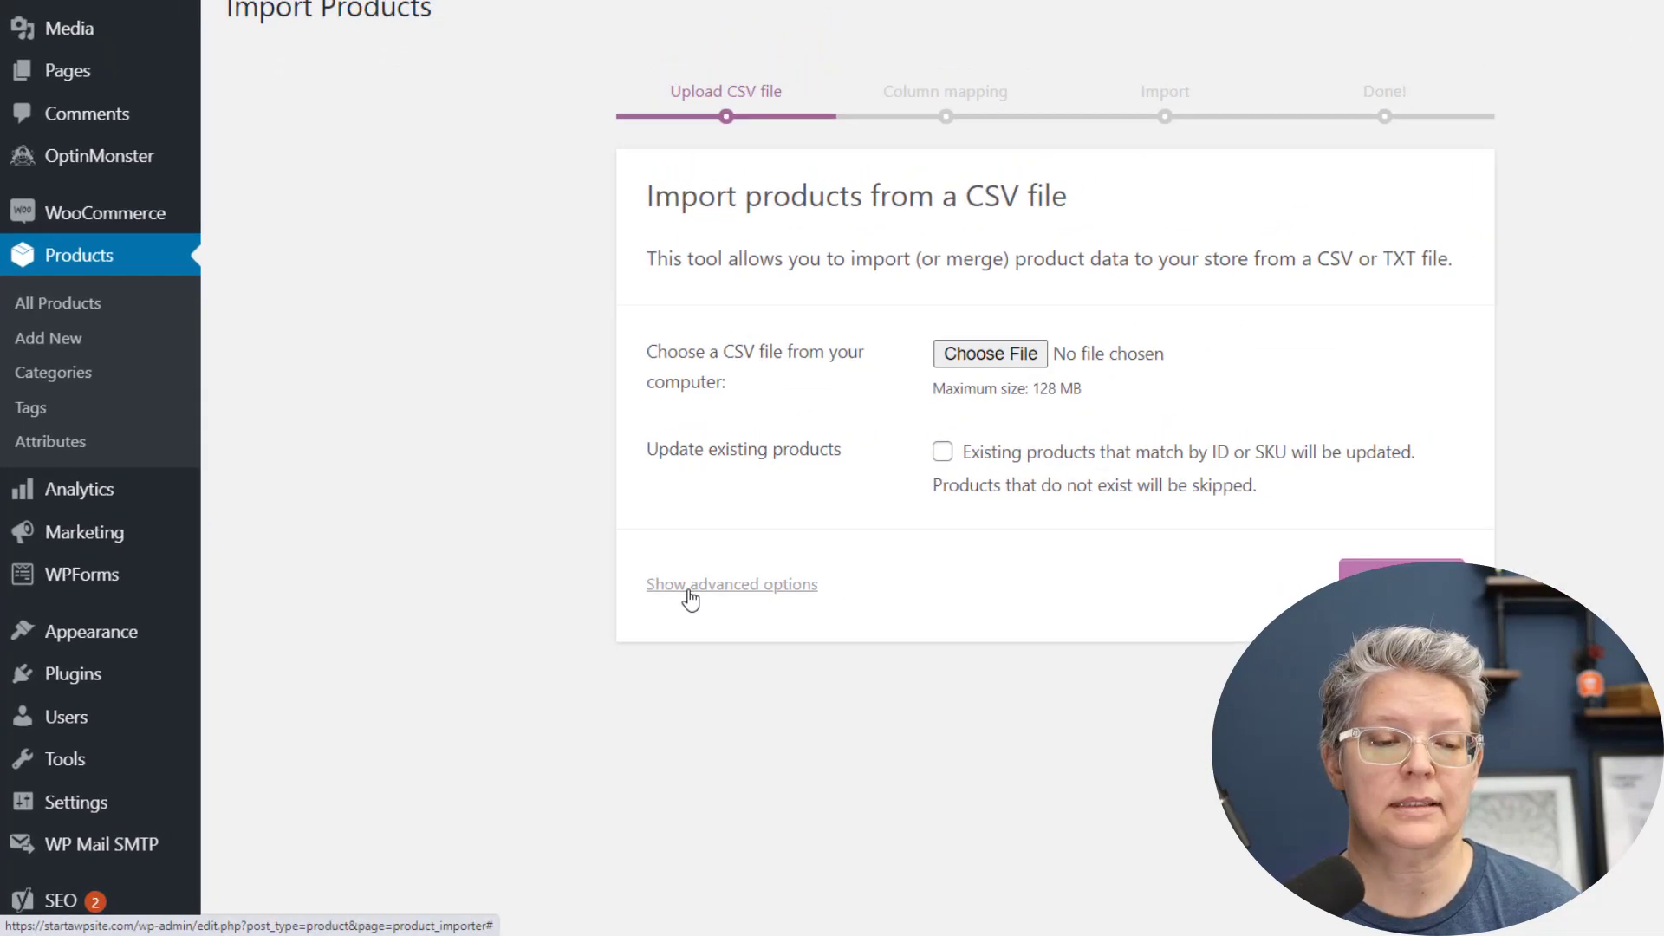
left_click(773, 560)
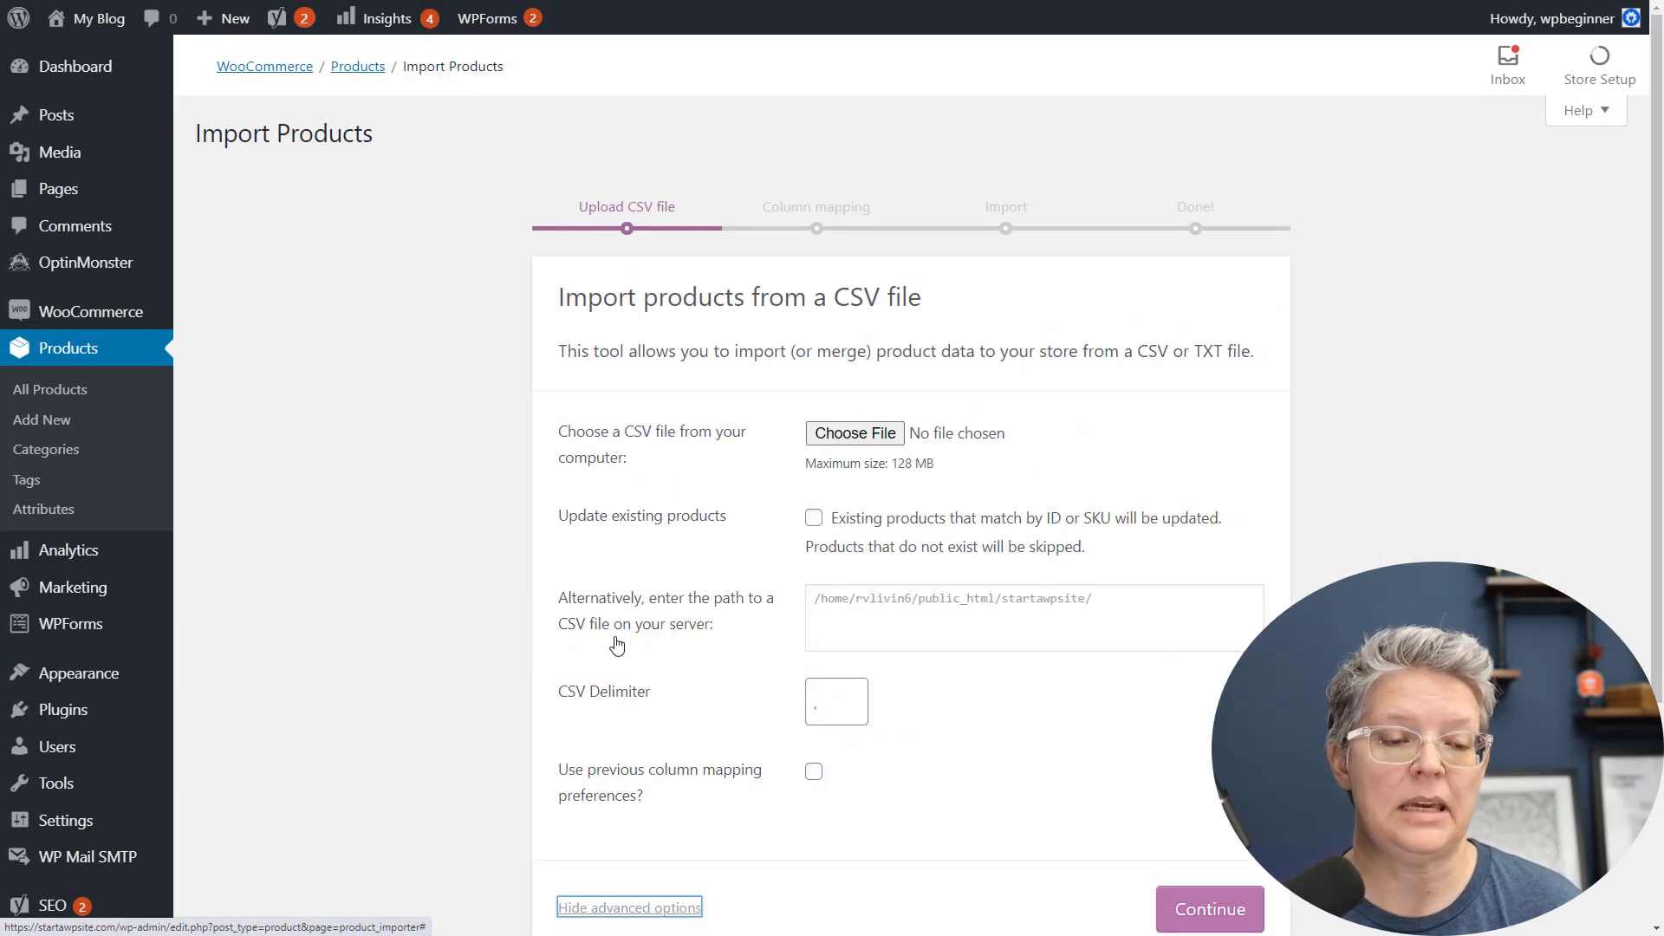
scroll(616, 645, "down", 1)
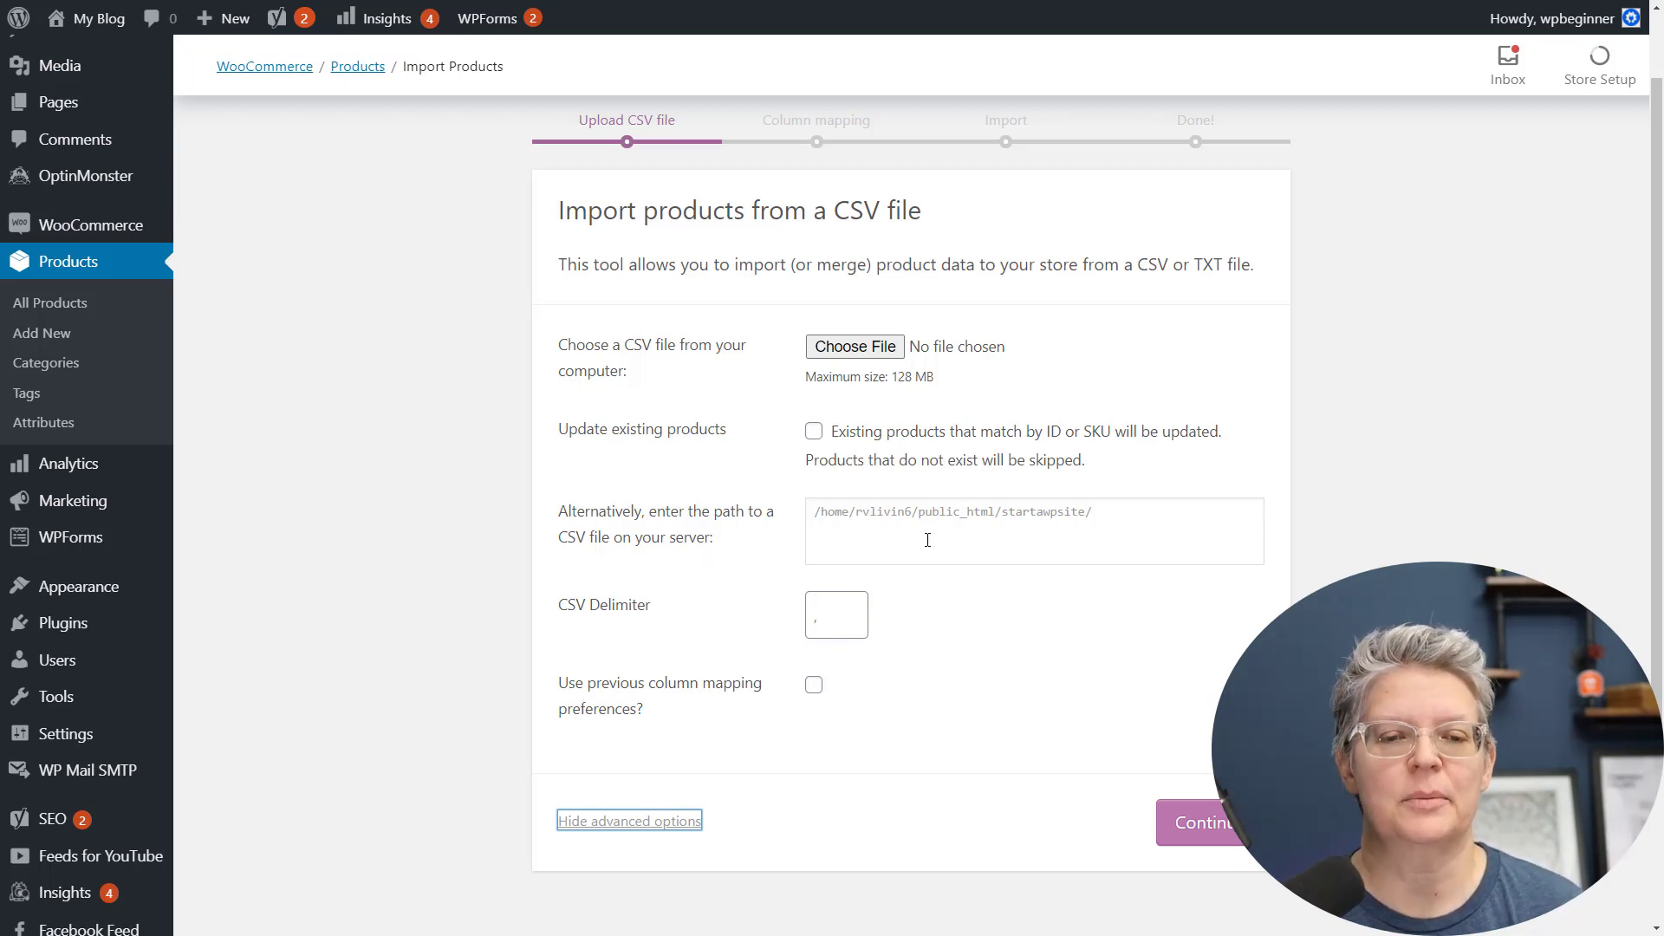
Paste the wp-content/plugins/woocommerce/sample-data/sample_products.csv path into the server path field.
left_click(849, 535)
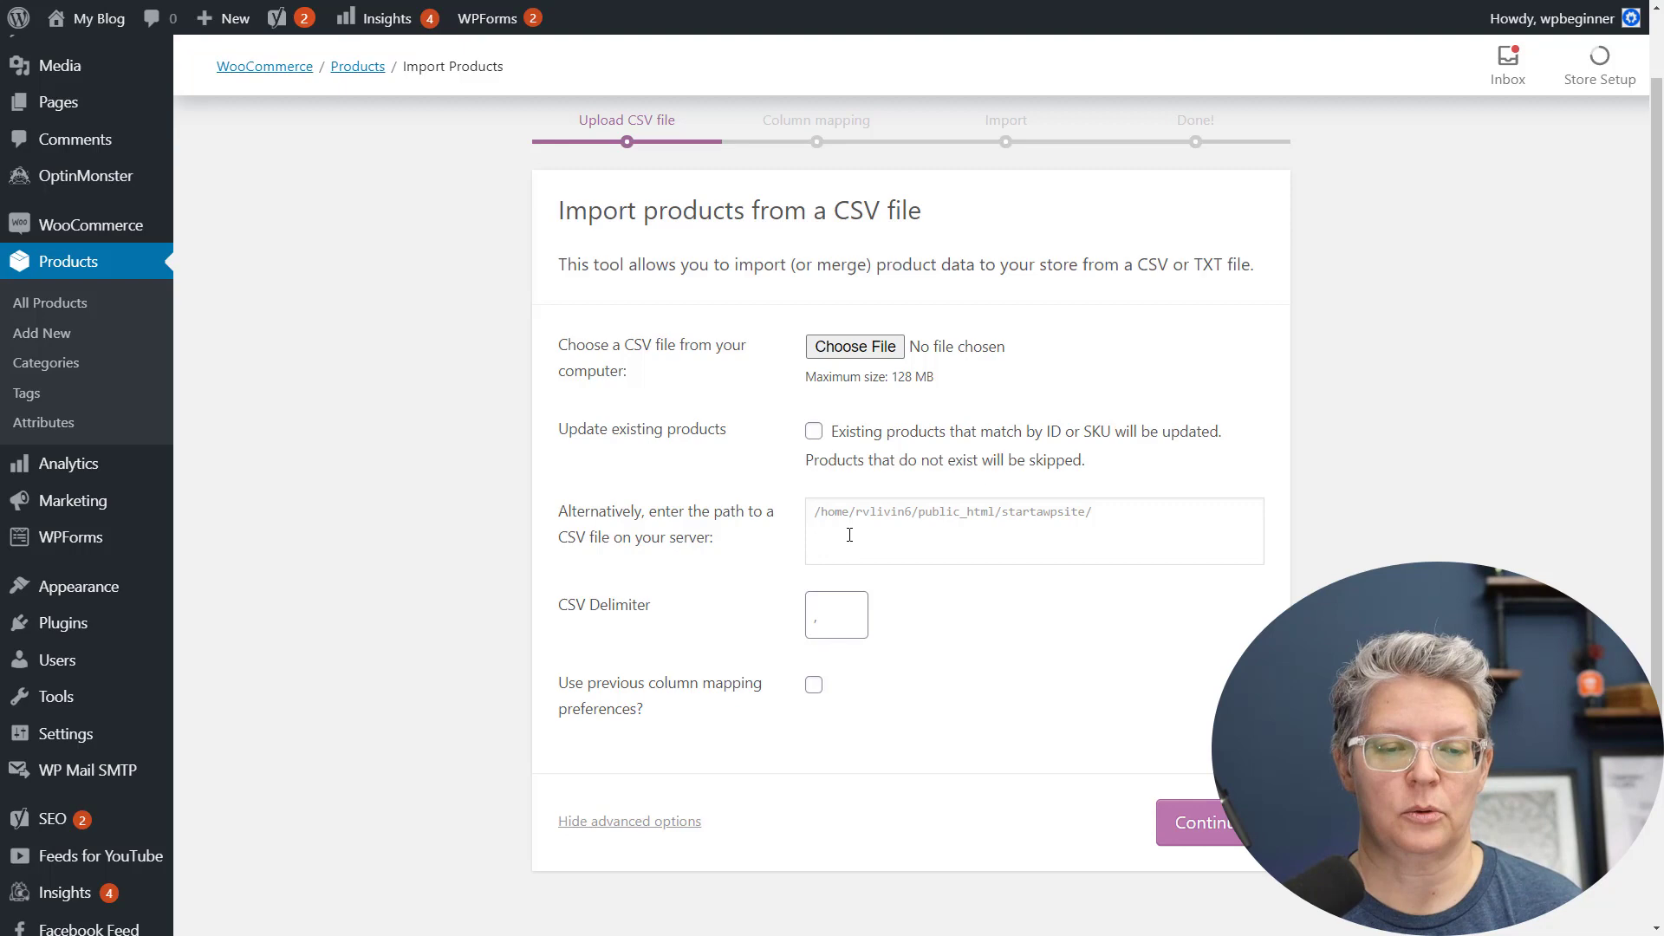
right_click(849, 534)
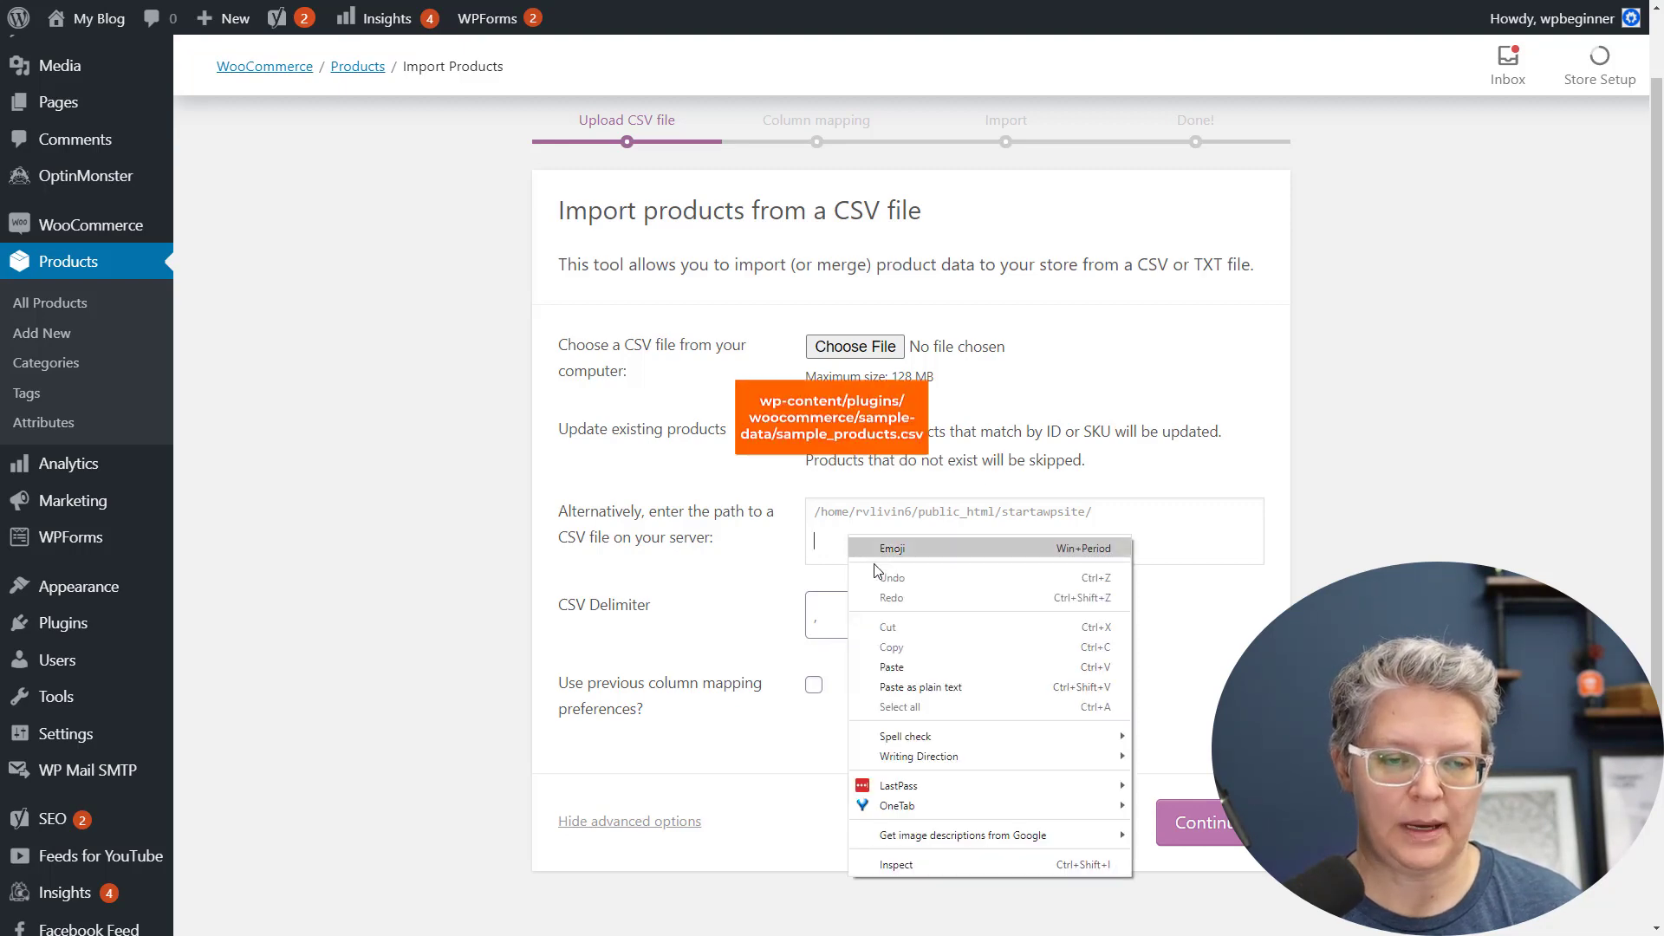
left_click(906, 670)
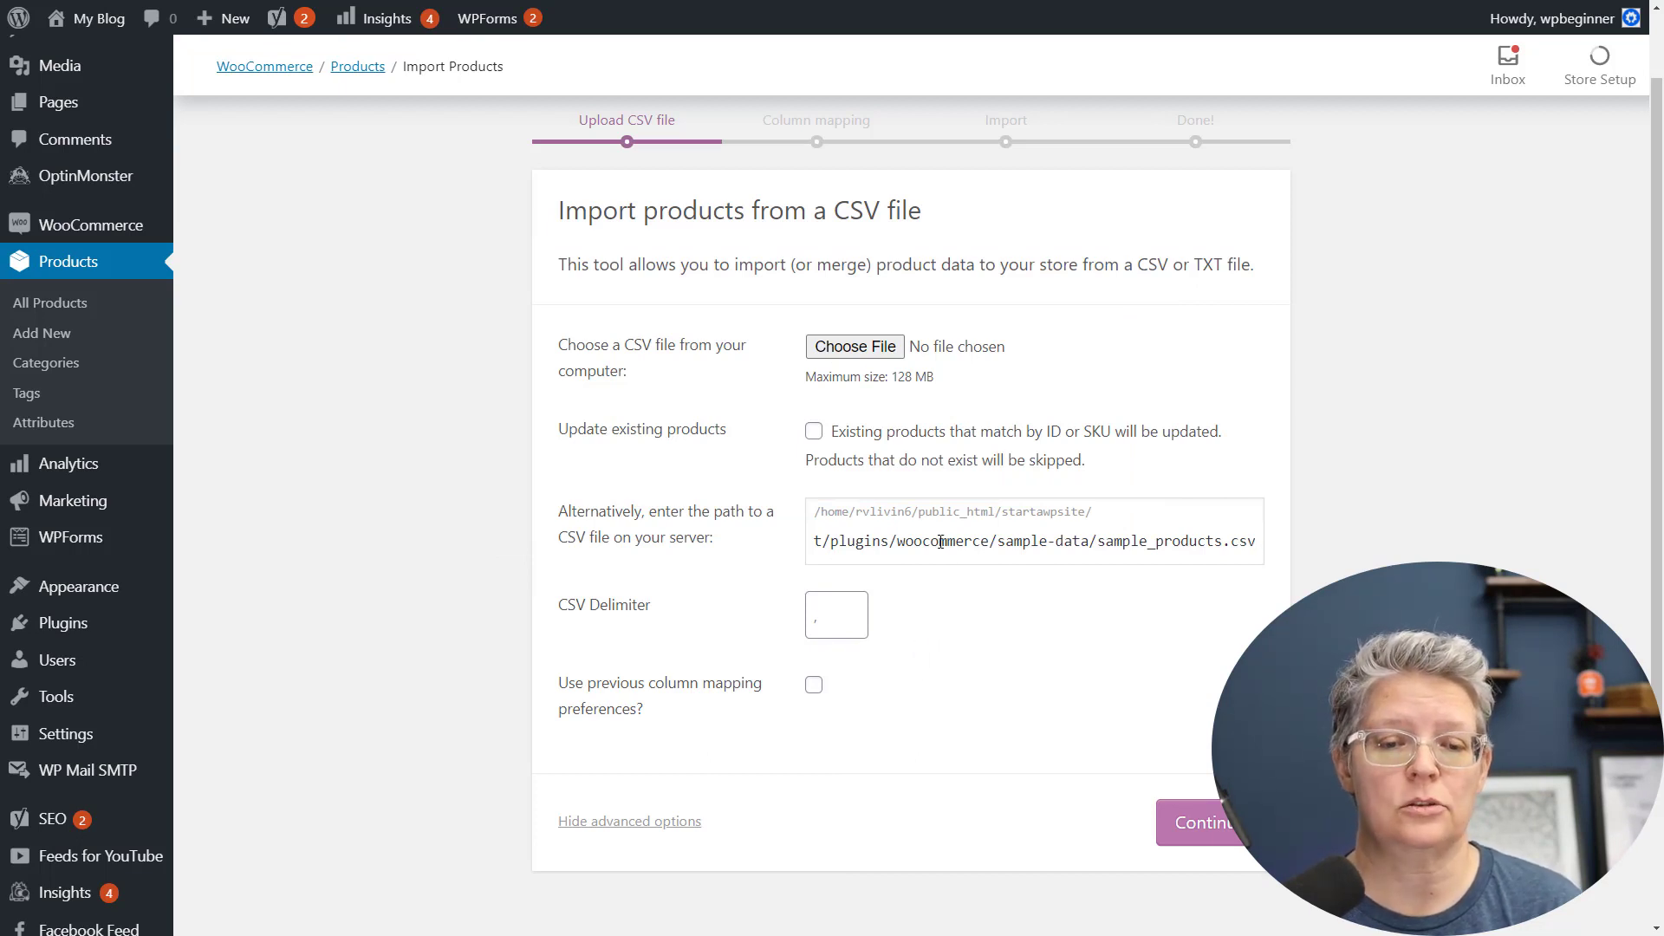
Check the pasted path by highlighting its beginning and the sample_products.csv file name.
left_click_drag(941, 540, 819, 541)
left_click(822, 542)
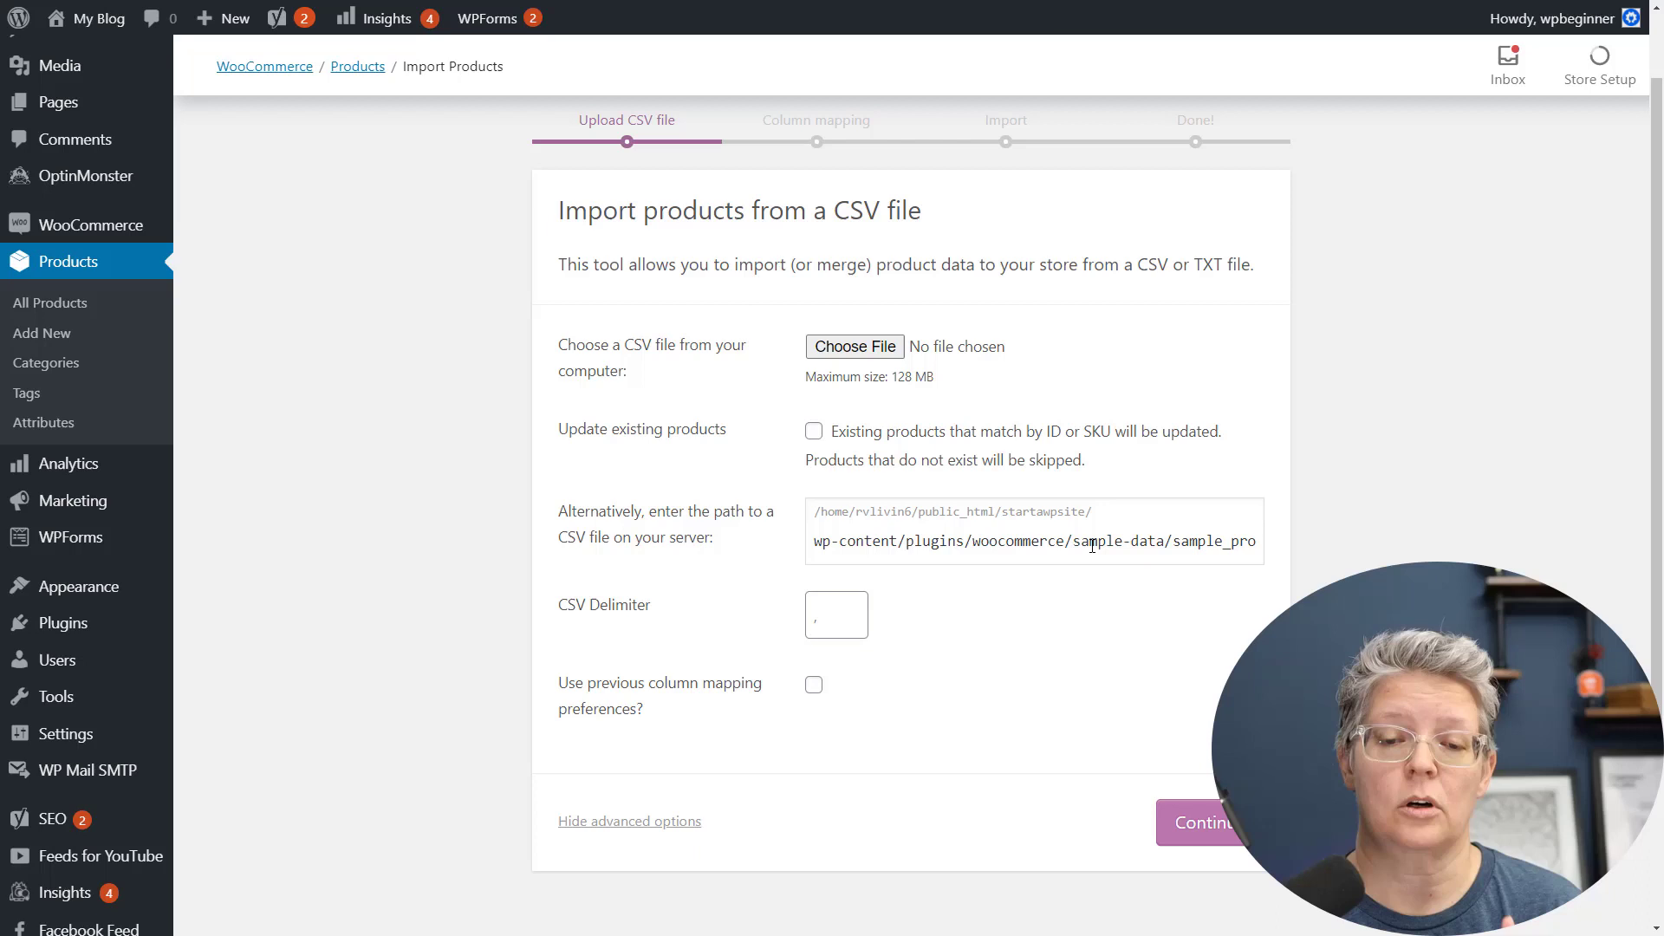
left_click_drag(1176, 543, 1221, 541)
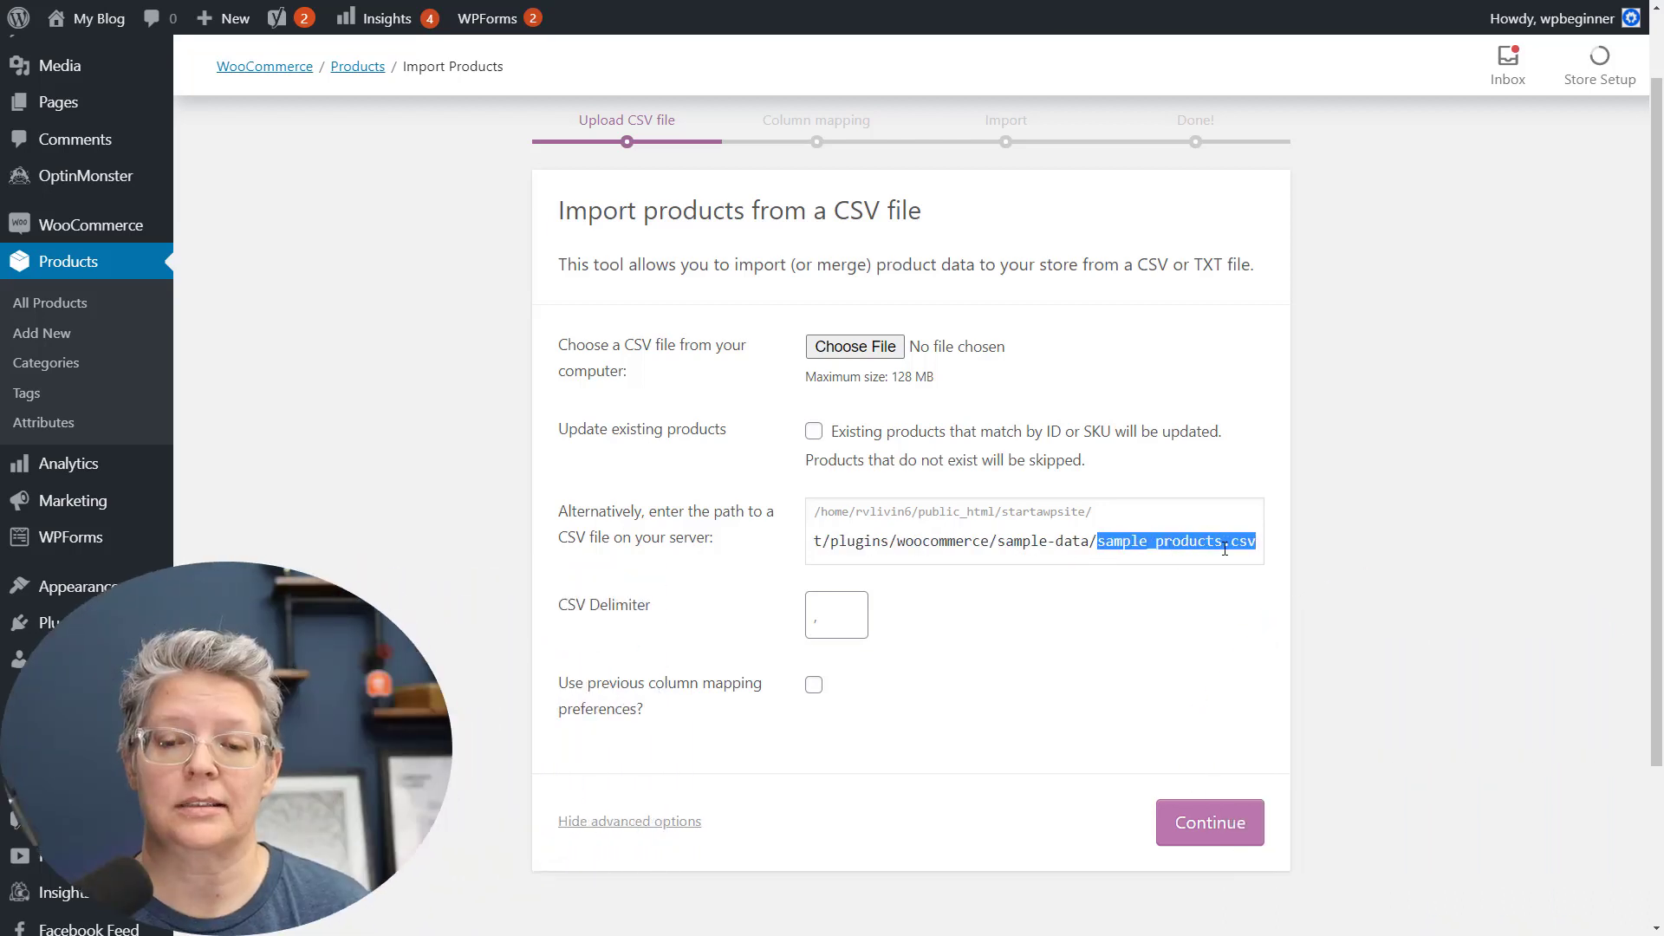
left_click(1147, 596)
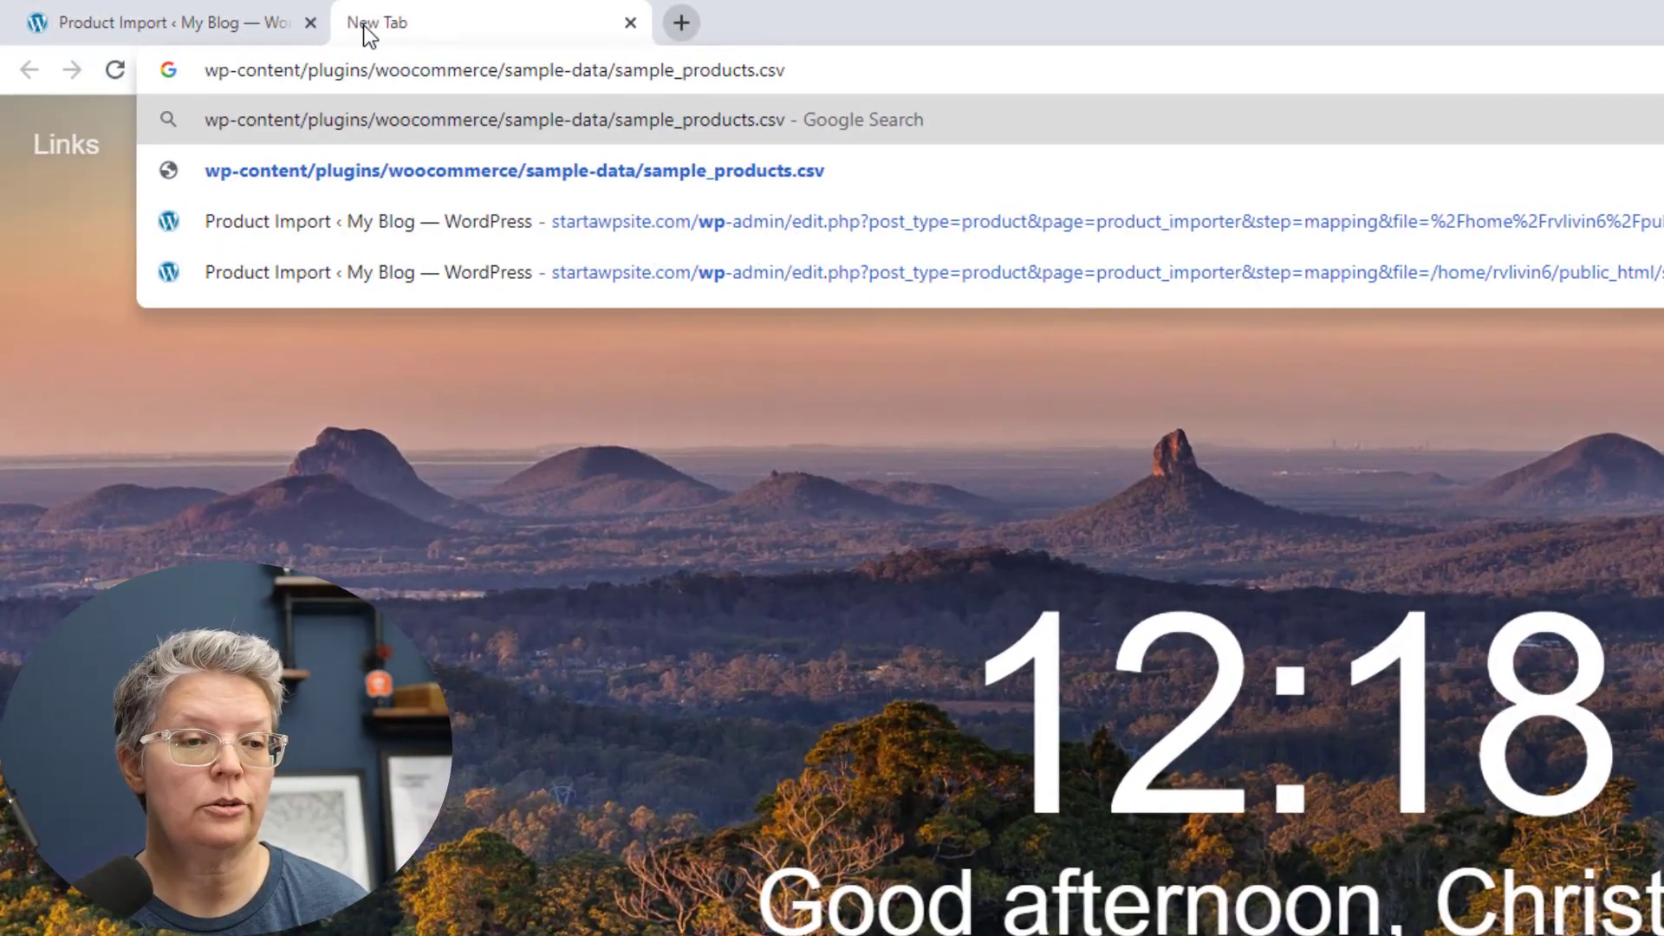
key("ctrl+Left")
key("ctrl+Left")
key("ctrl+Left")
key("ctrl+Left")
key("ctrl+Left")
key("ctrl+Left")
key("Right")
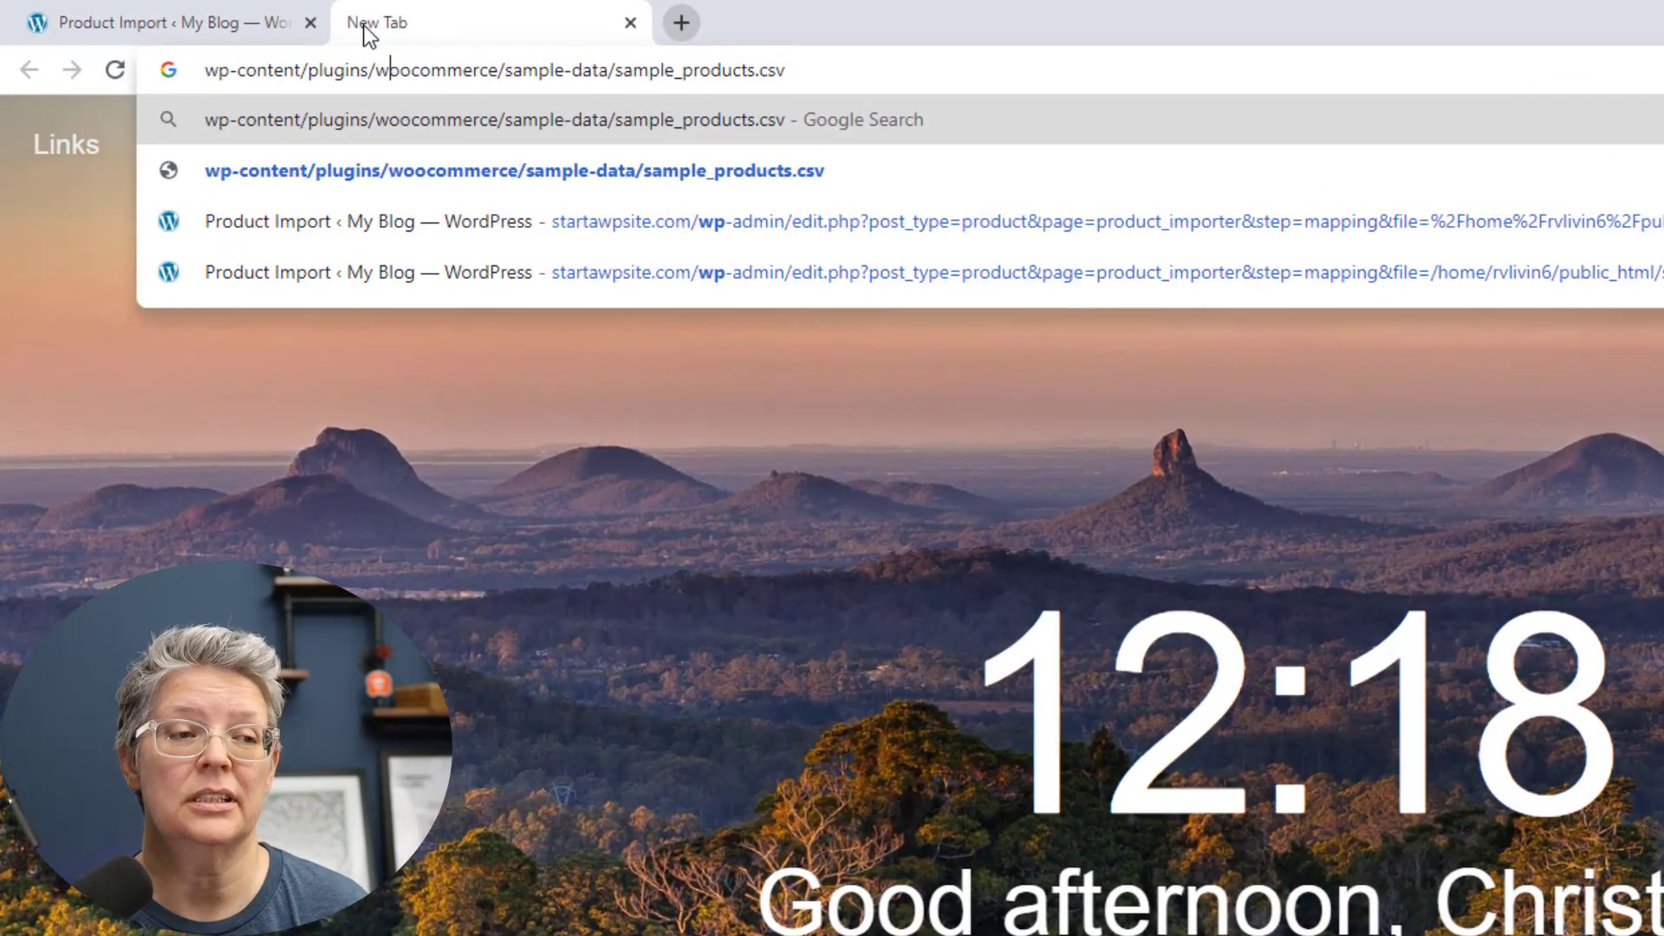
key("ctrl+Left")
key("ctrl+Left")
key("ctrl+Left")
key("ctrl+Left")
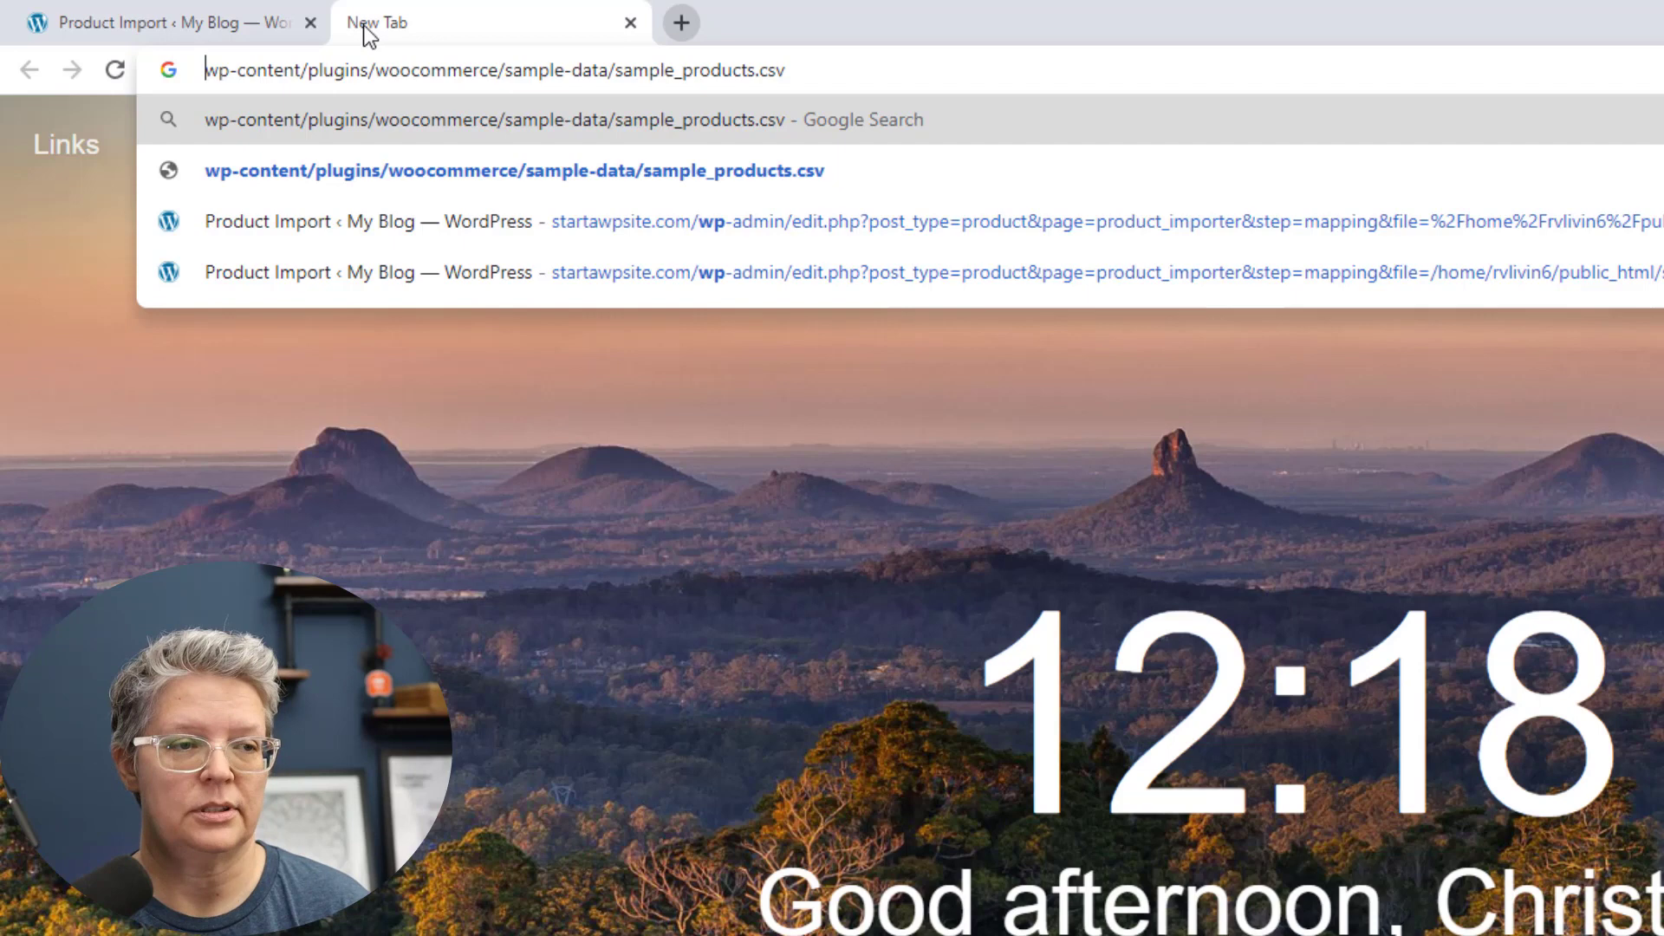
type("https://")
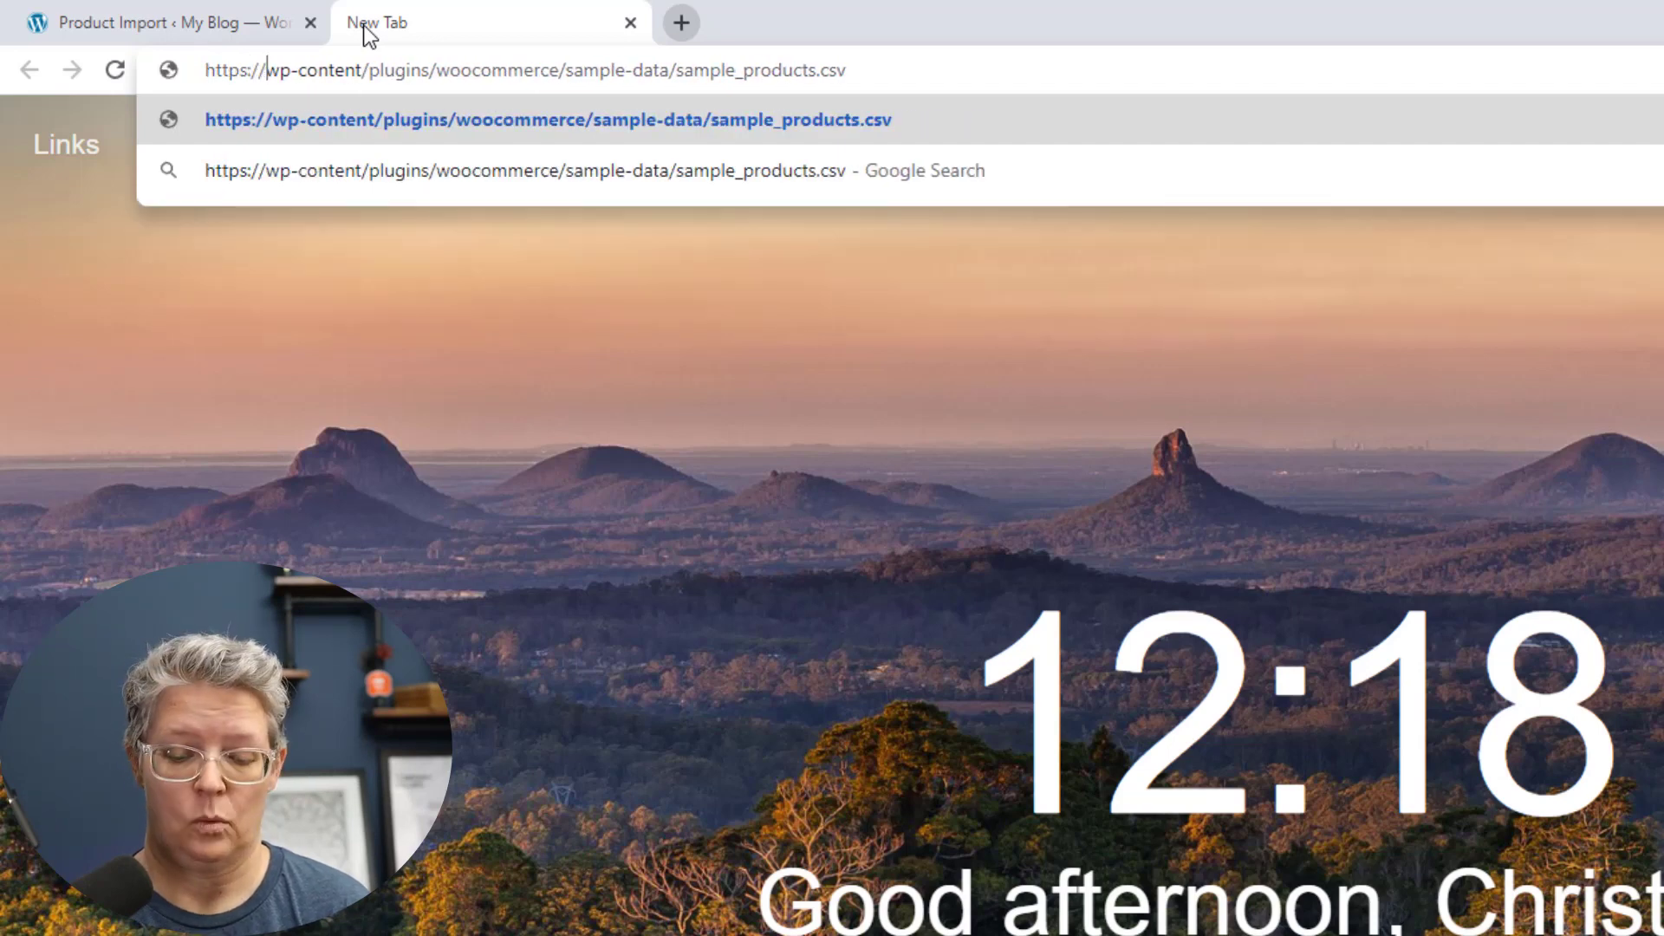
type("startawpsite.com/")
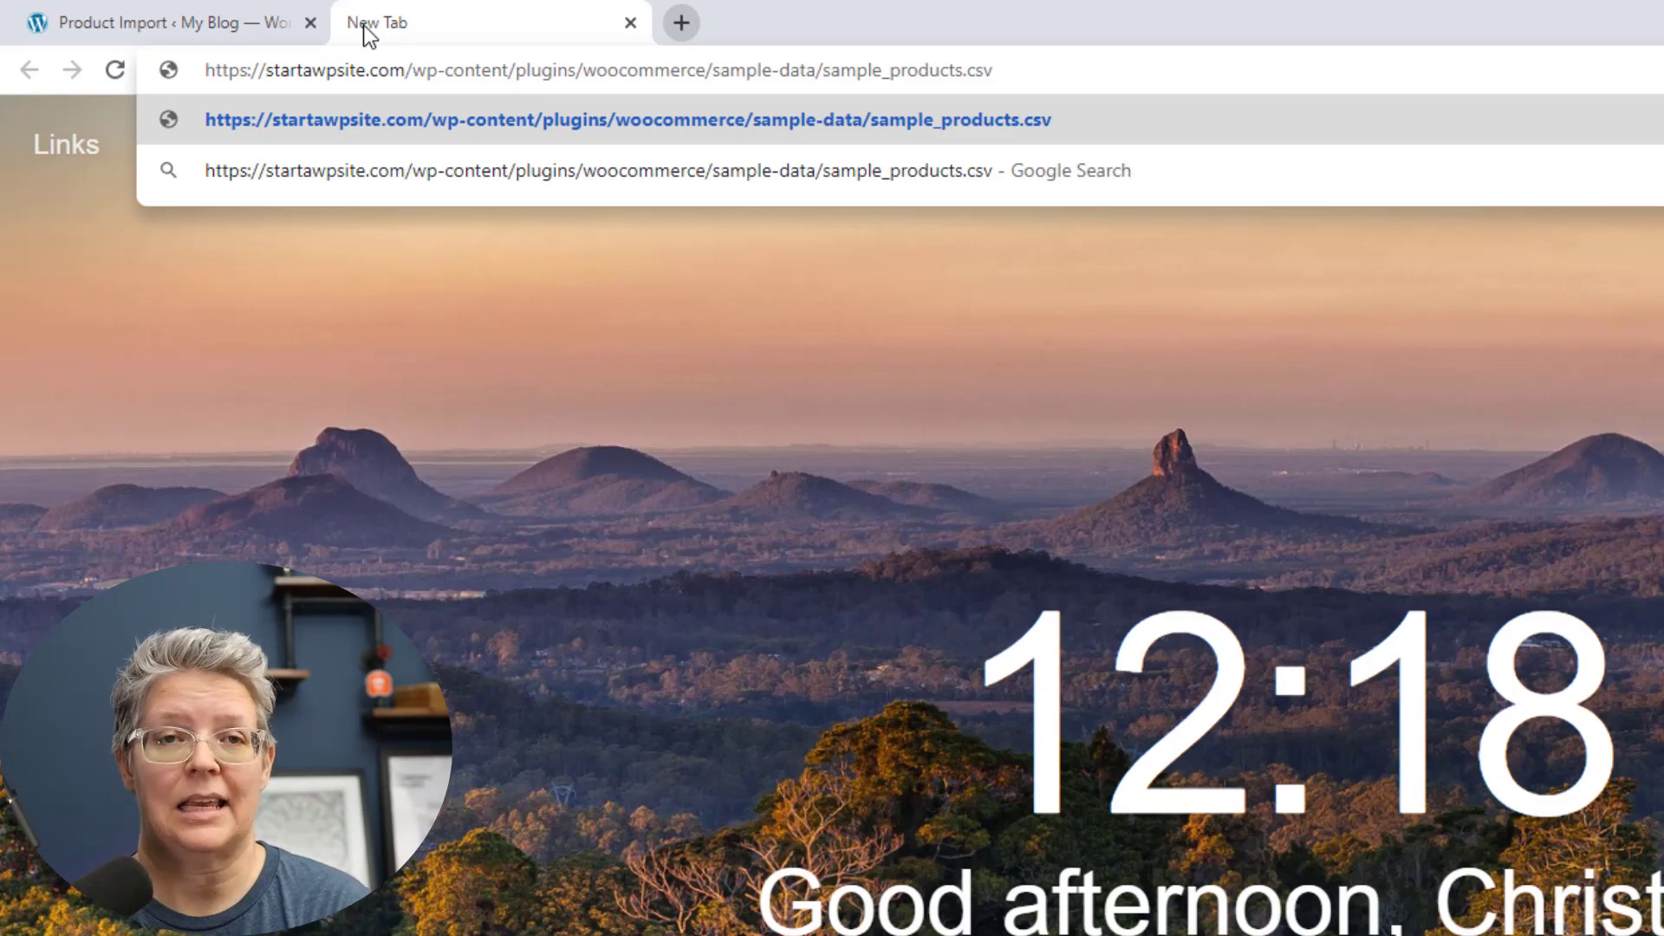
Load the CSV URL, cancel the download, and close the extra tab.
key("Return")
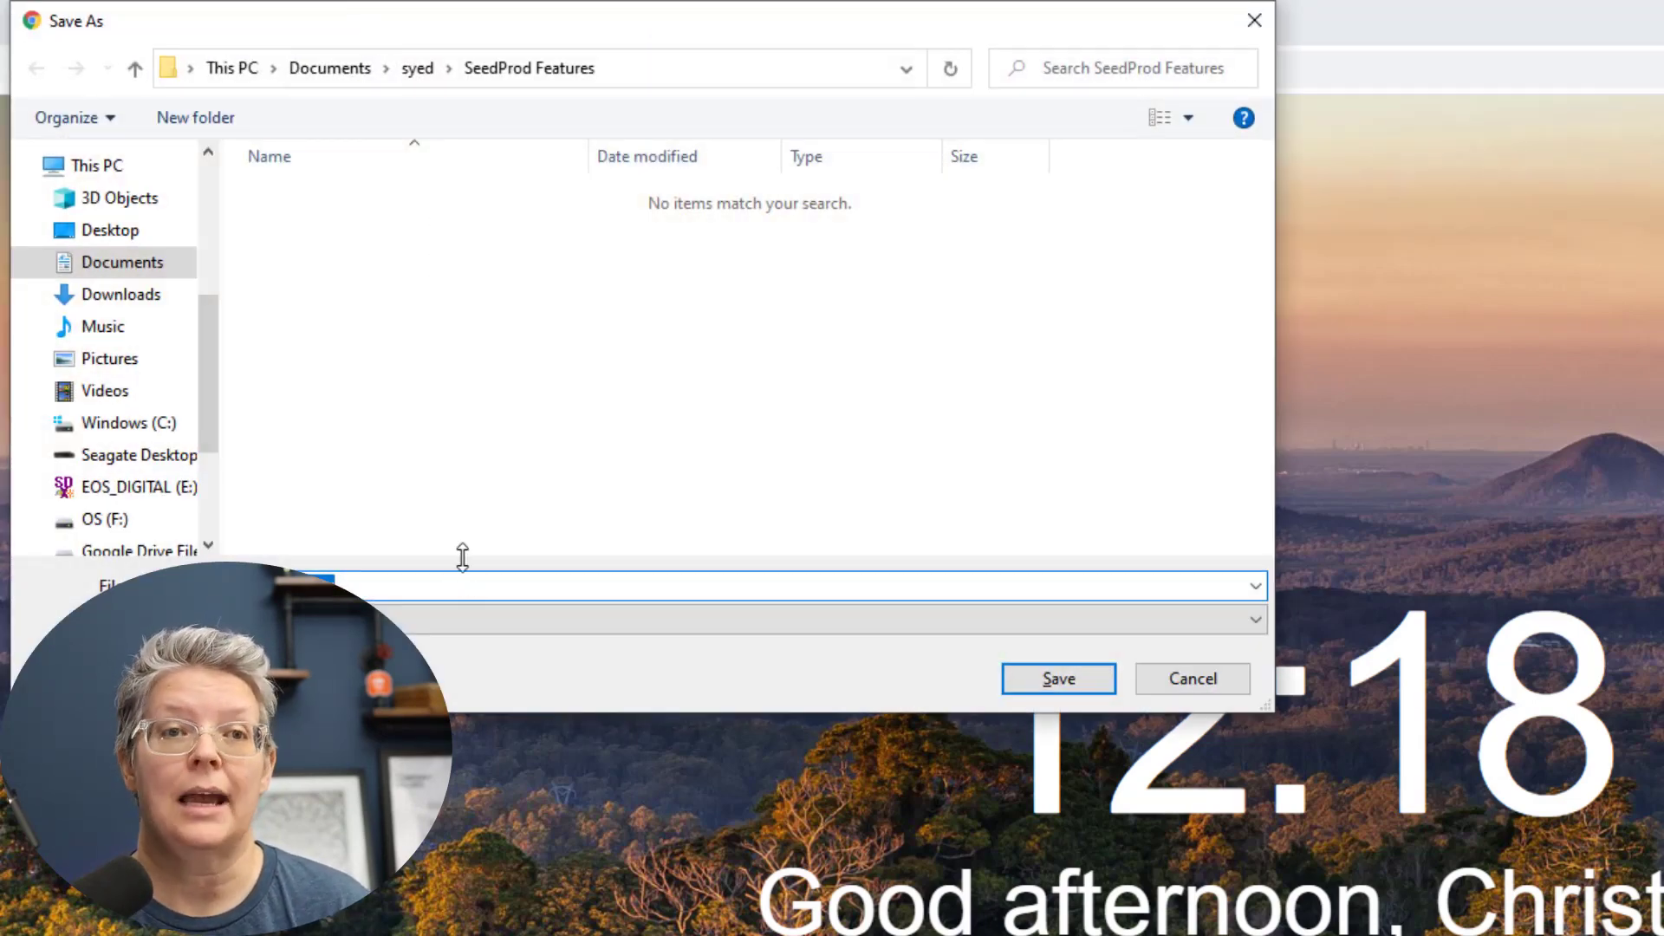
left_click(1193, 678)
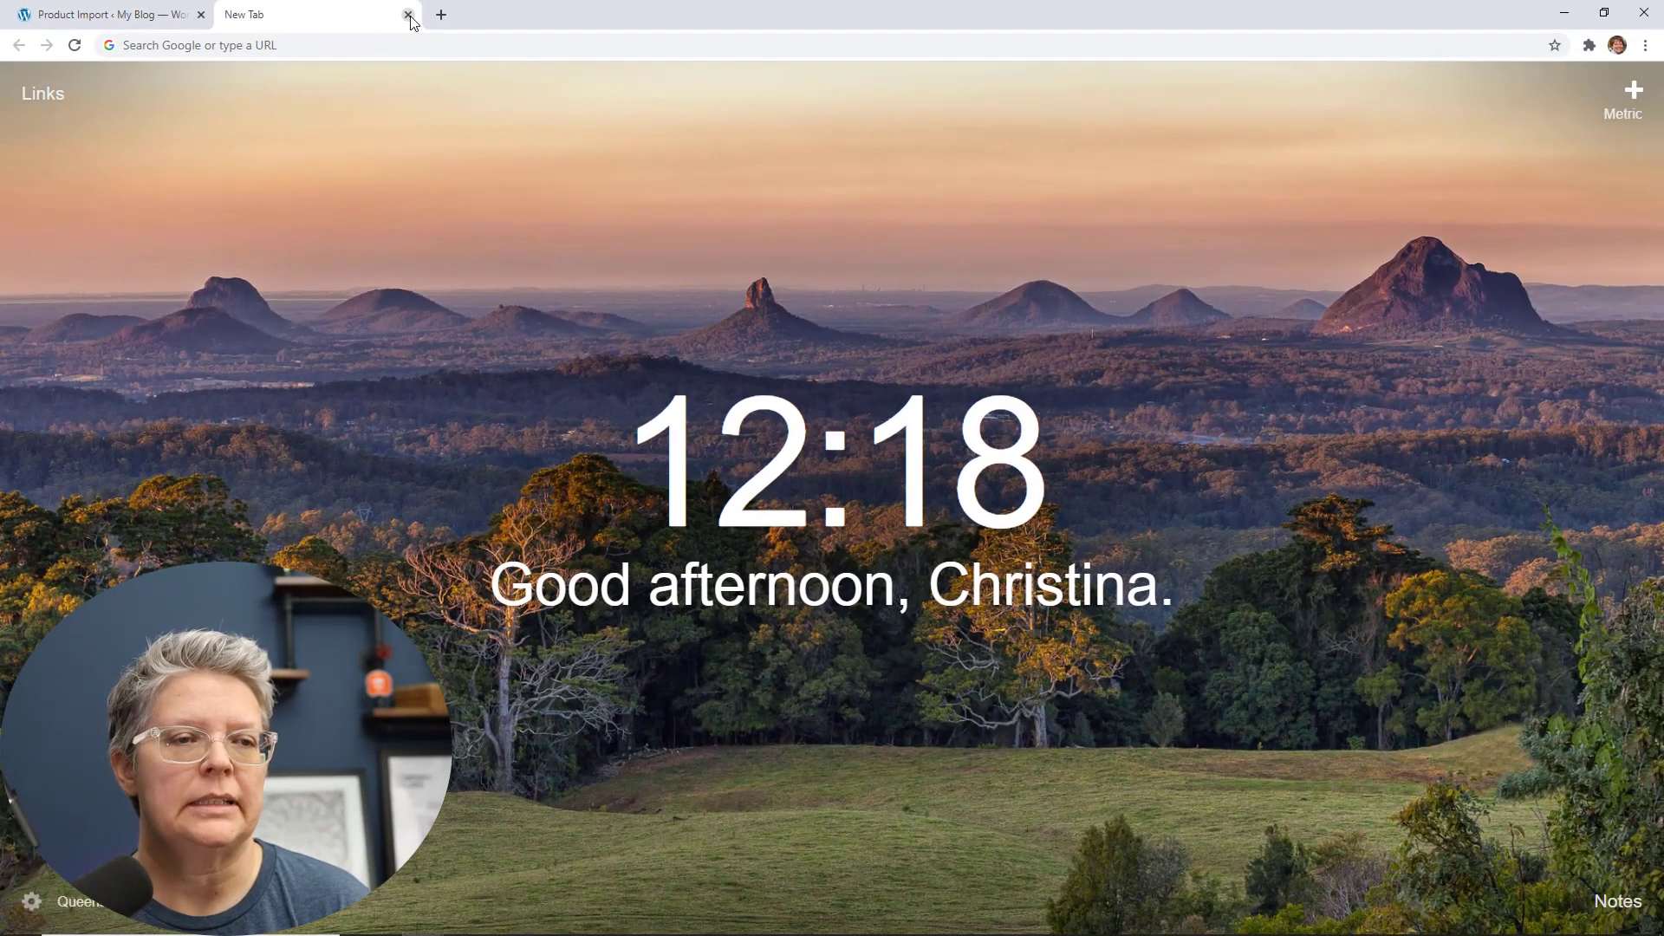
left_click(408, 15)
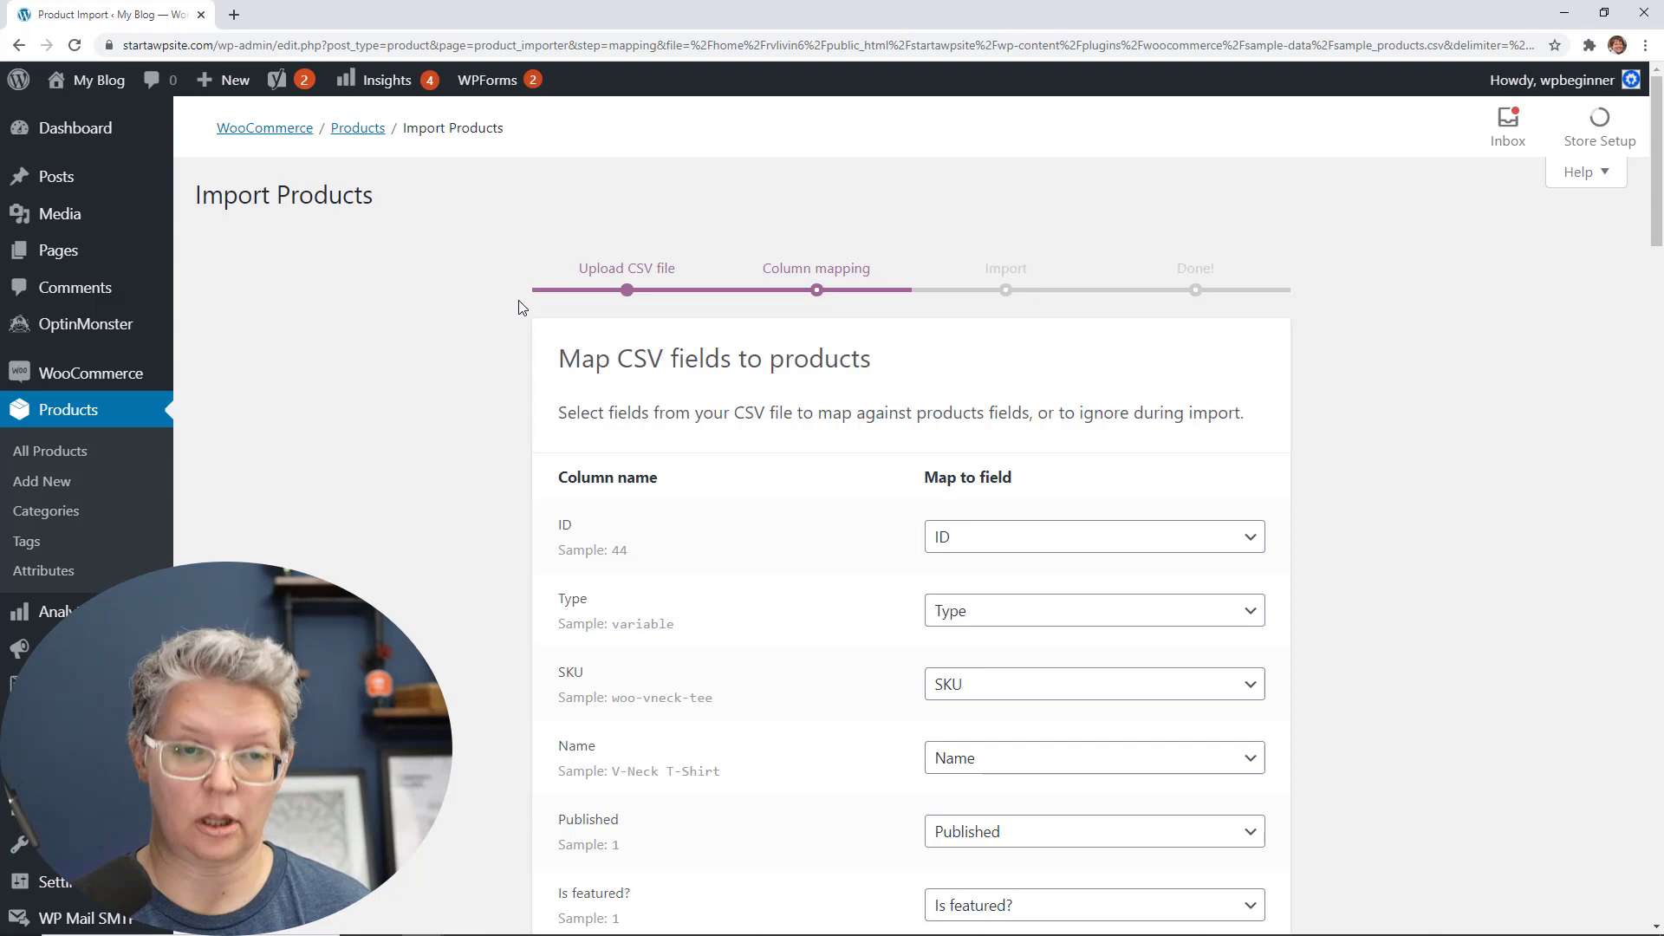
Go full screen, review the column mapping, and run the importer with default mappings.
key("F11")
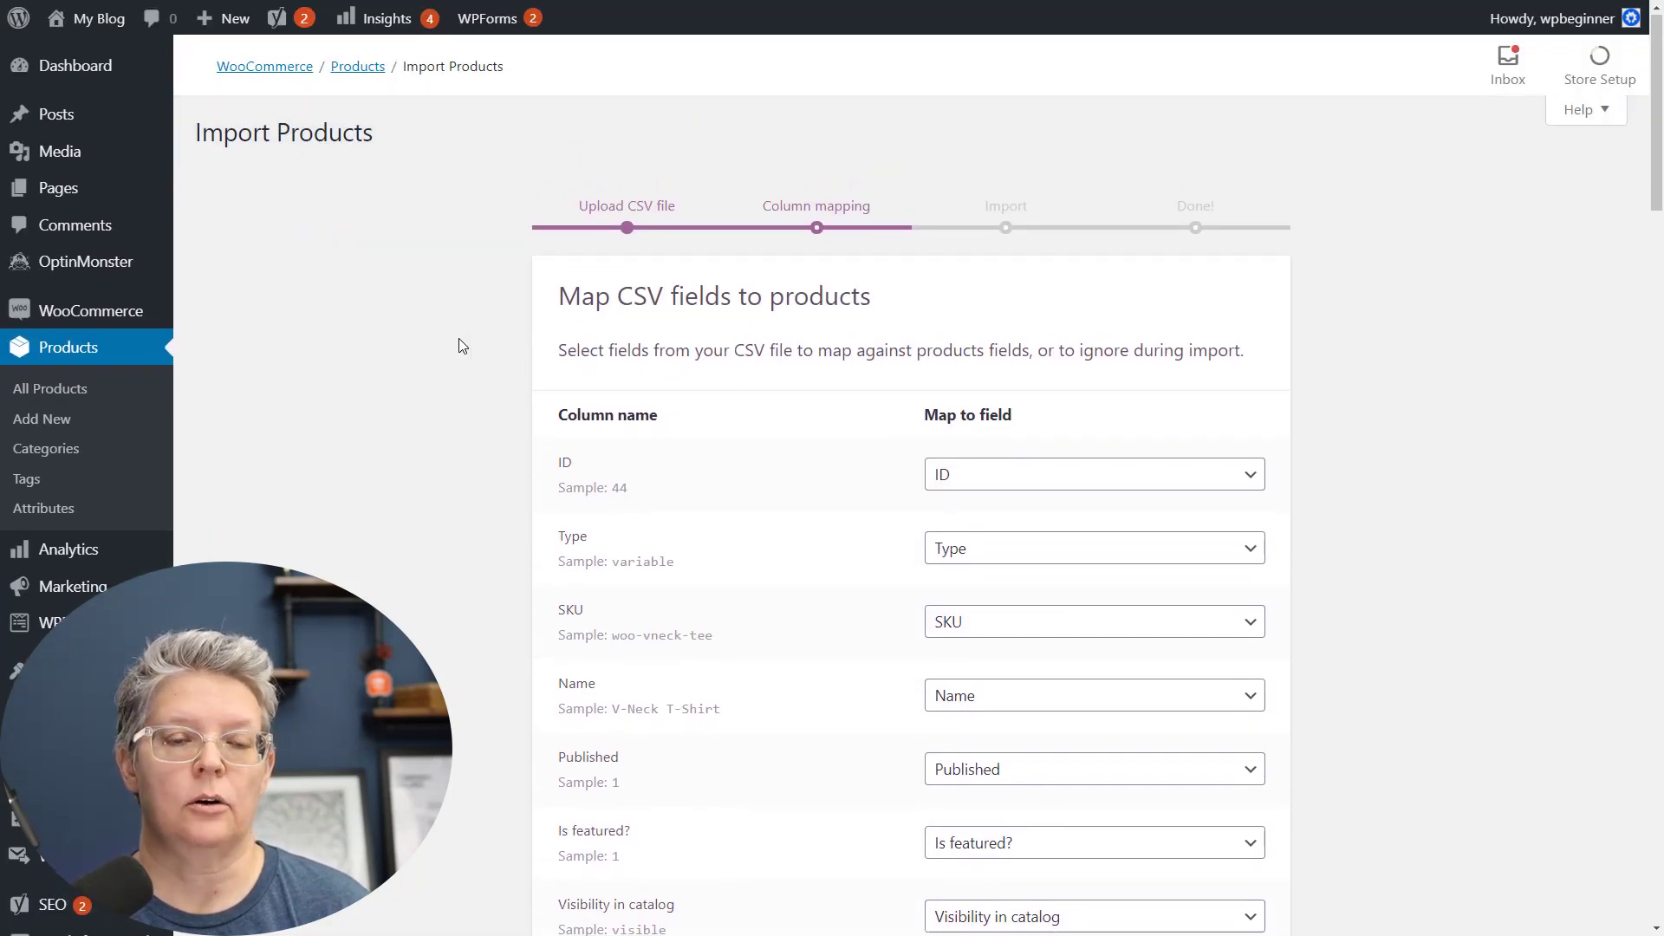
scroll(460, 339, "down", 1)
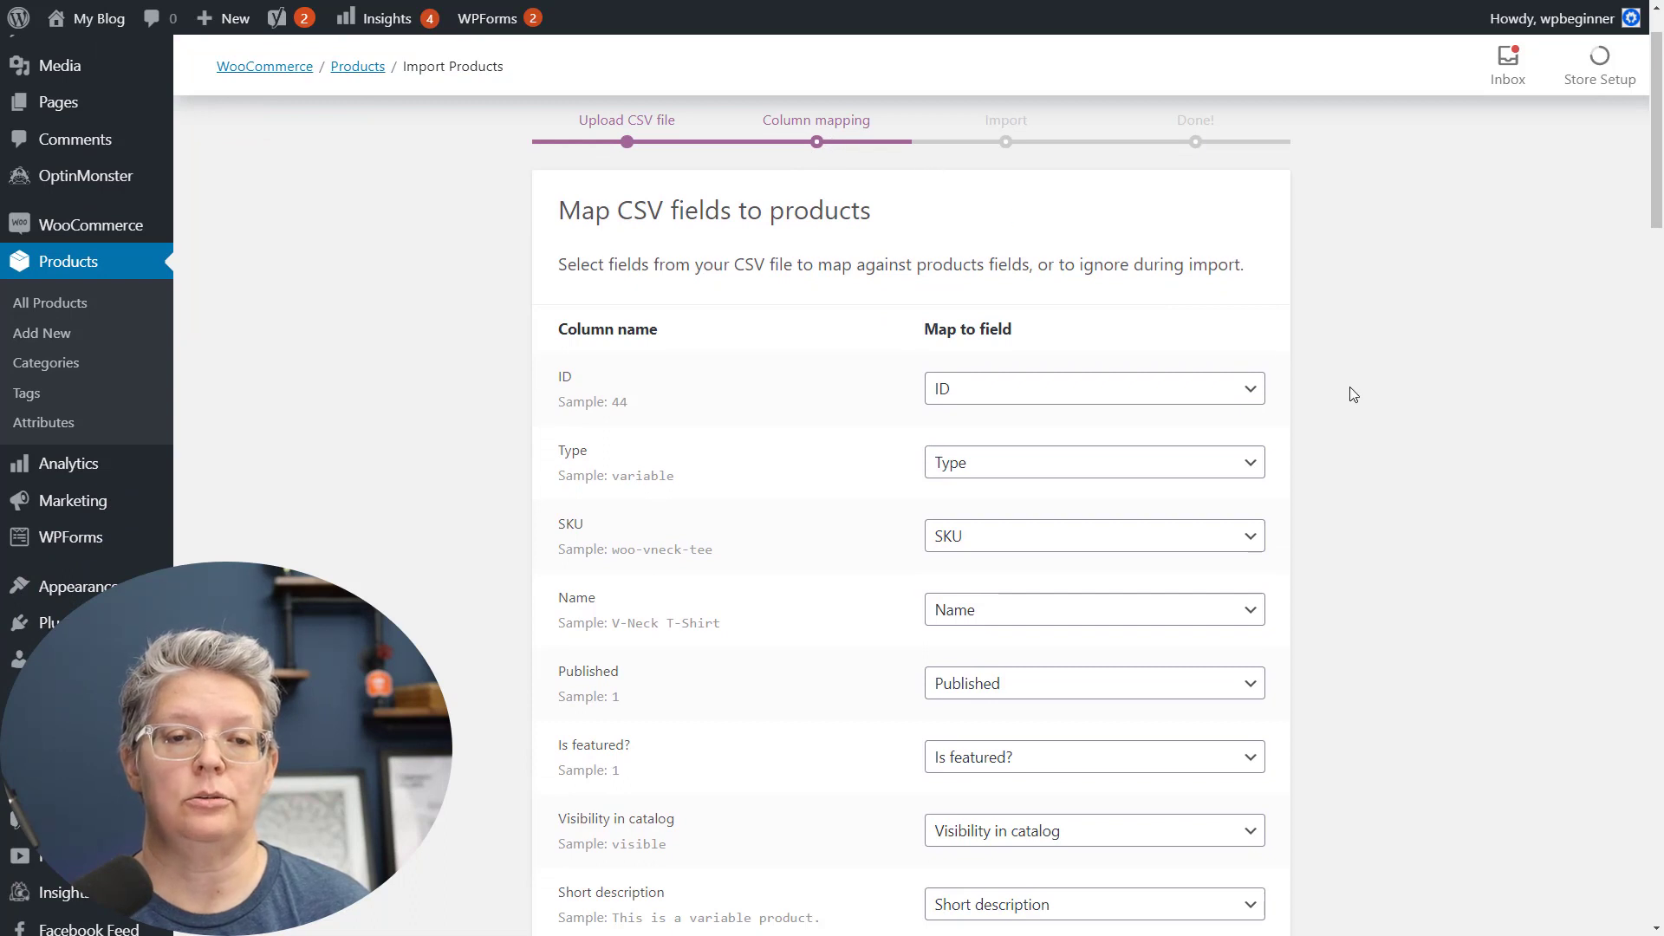
scroll(1348, 420, "down", 2)
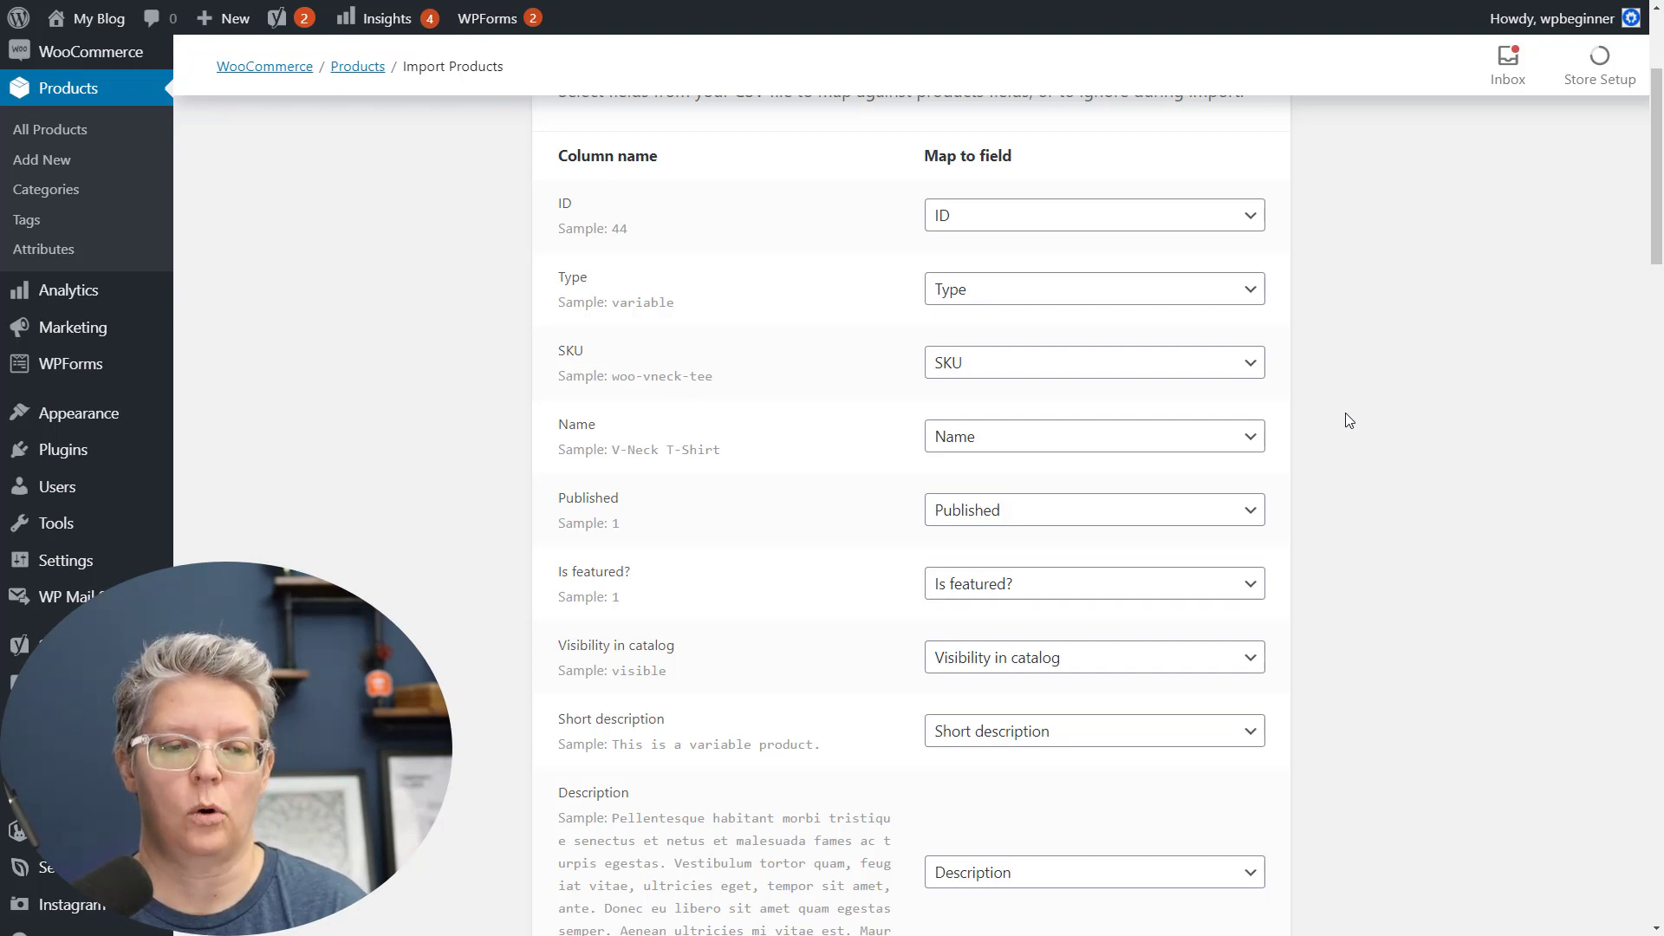
scroll(1347, 415, "down", 8)
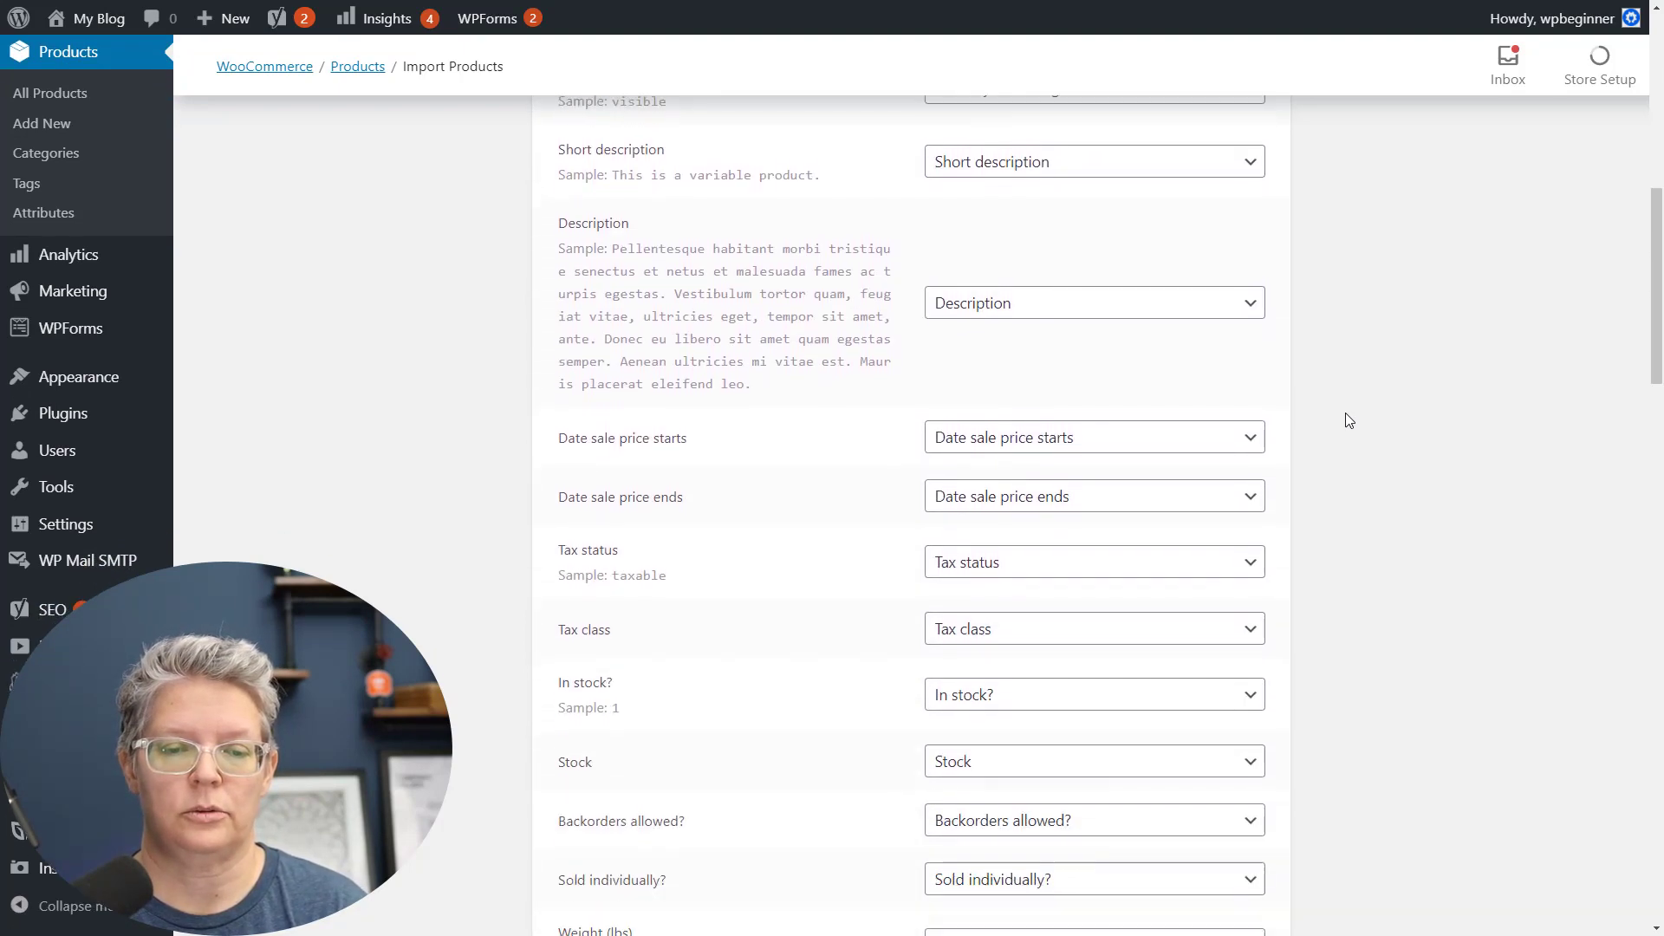
scroll(1345, 414, "down", 20)
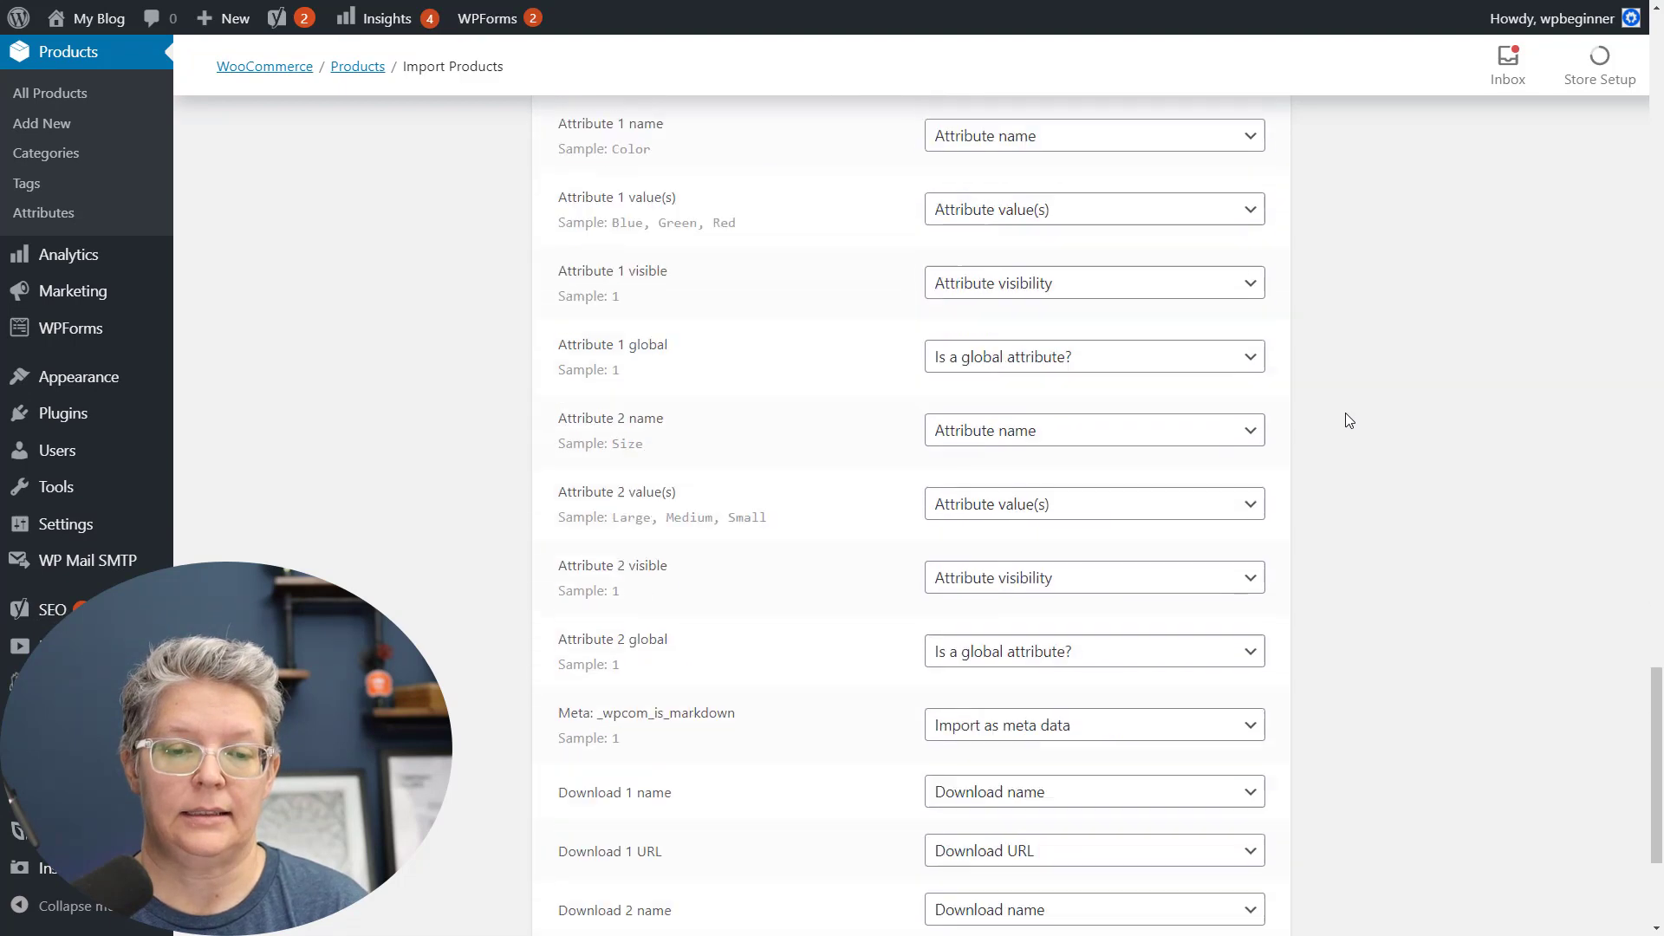
left_click(1193, 783)
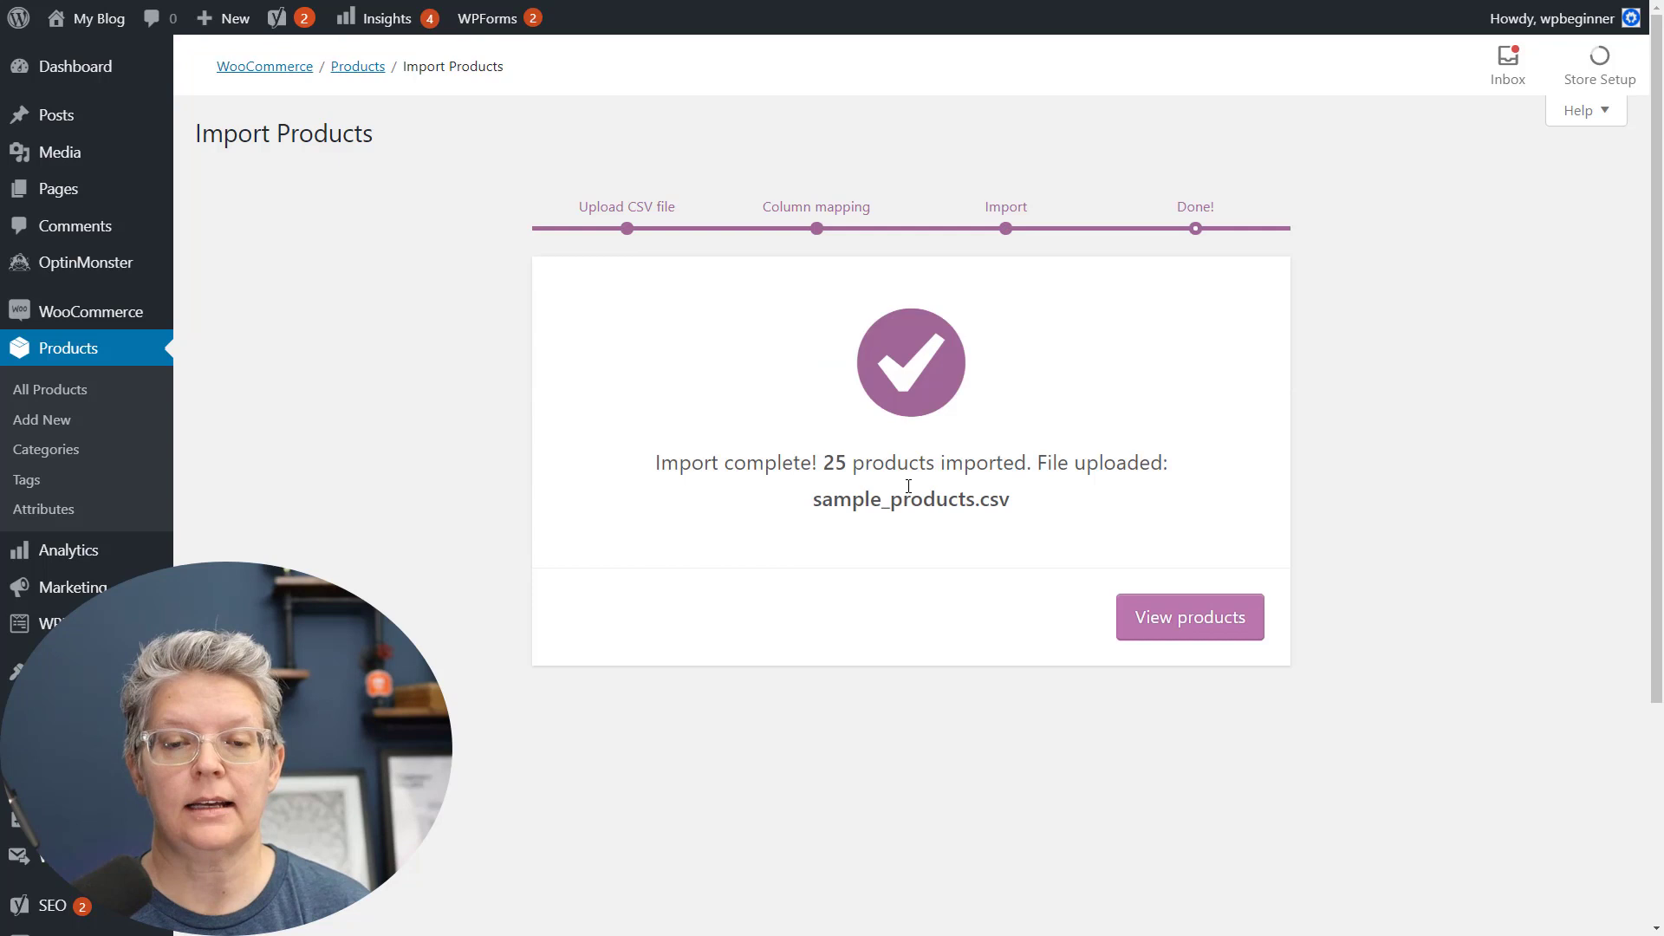
View the imported products, including WordPress Pennant, Logo Collection and Polo.
left_click(1175, 624)
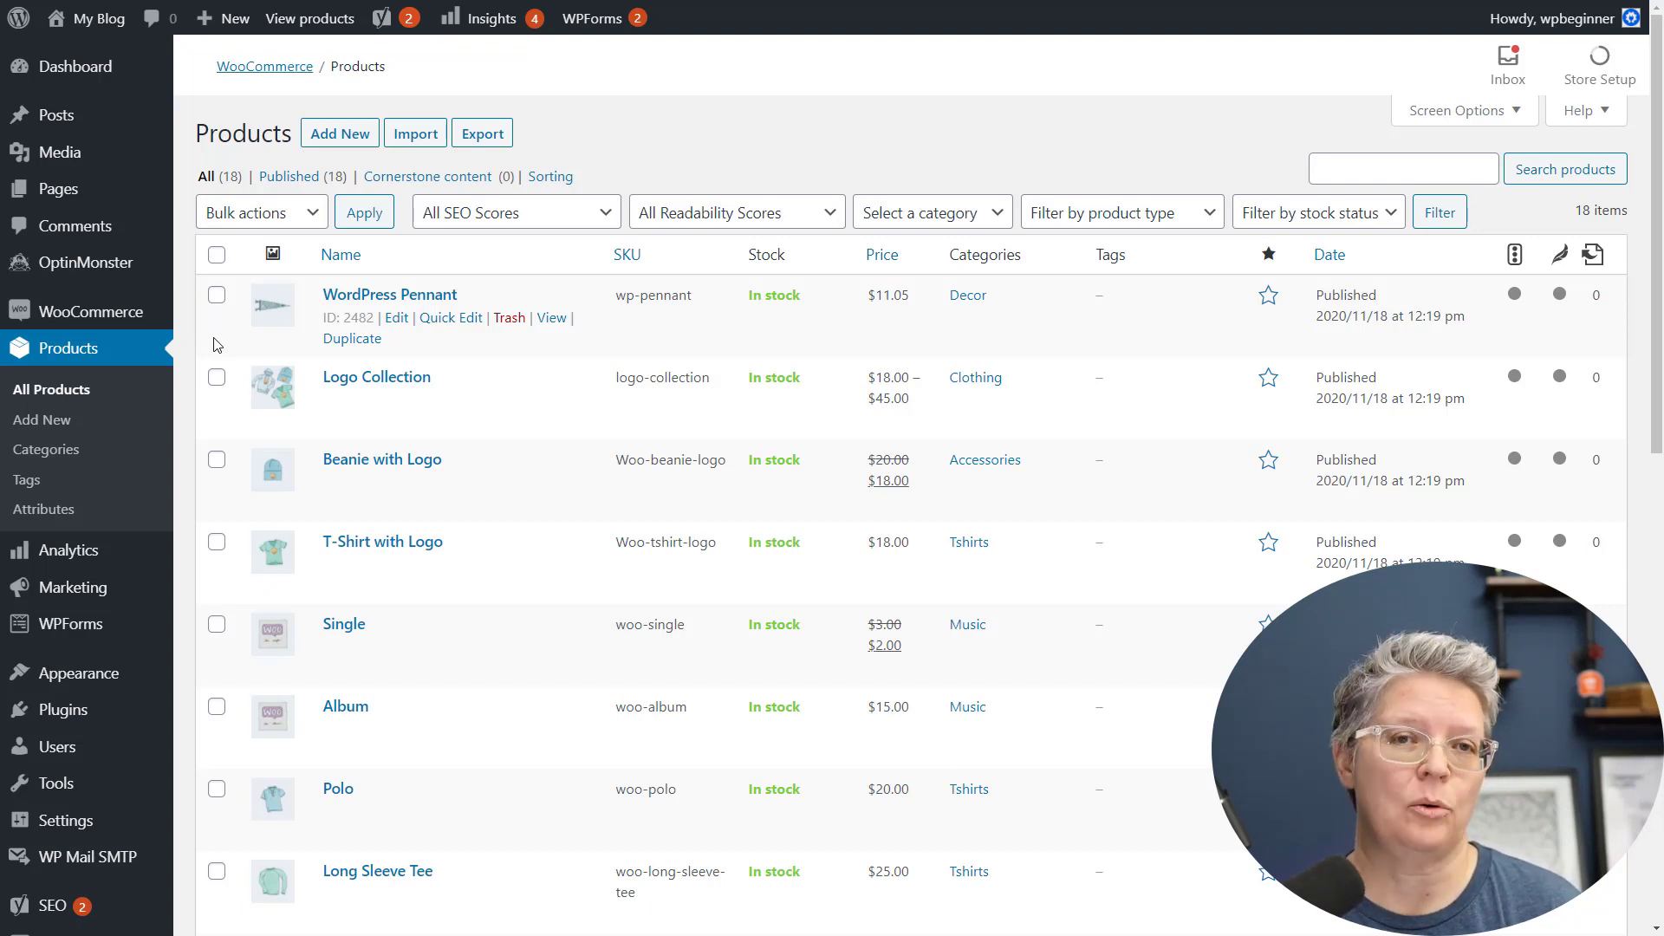
mouse_move(96, 314)
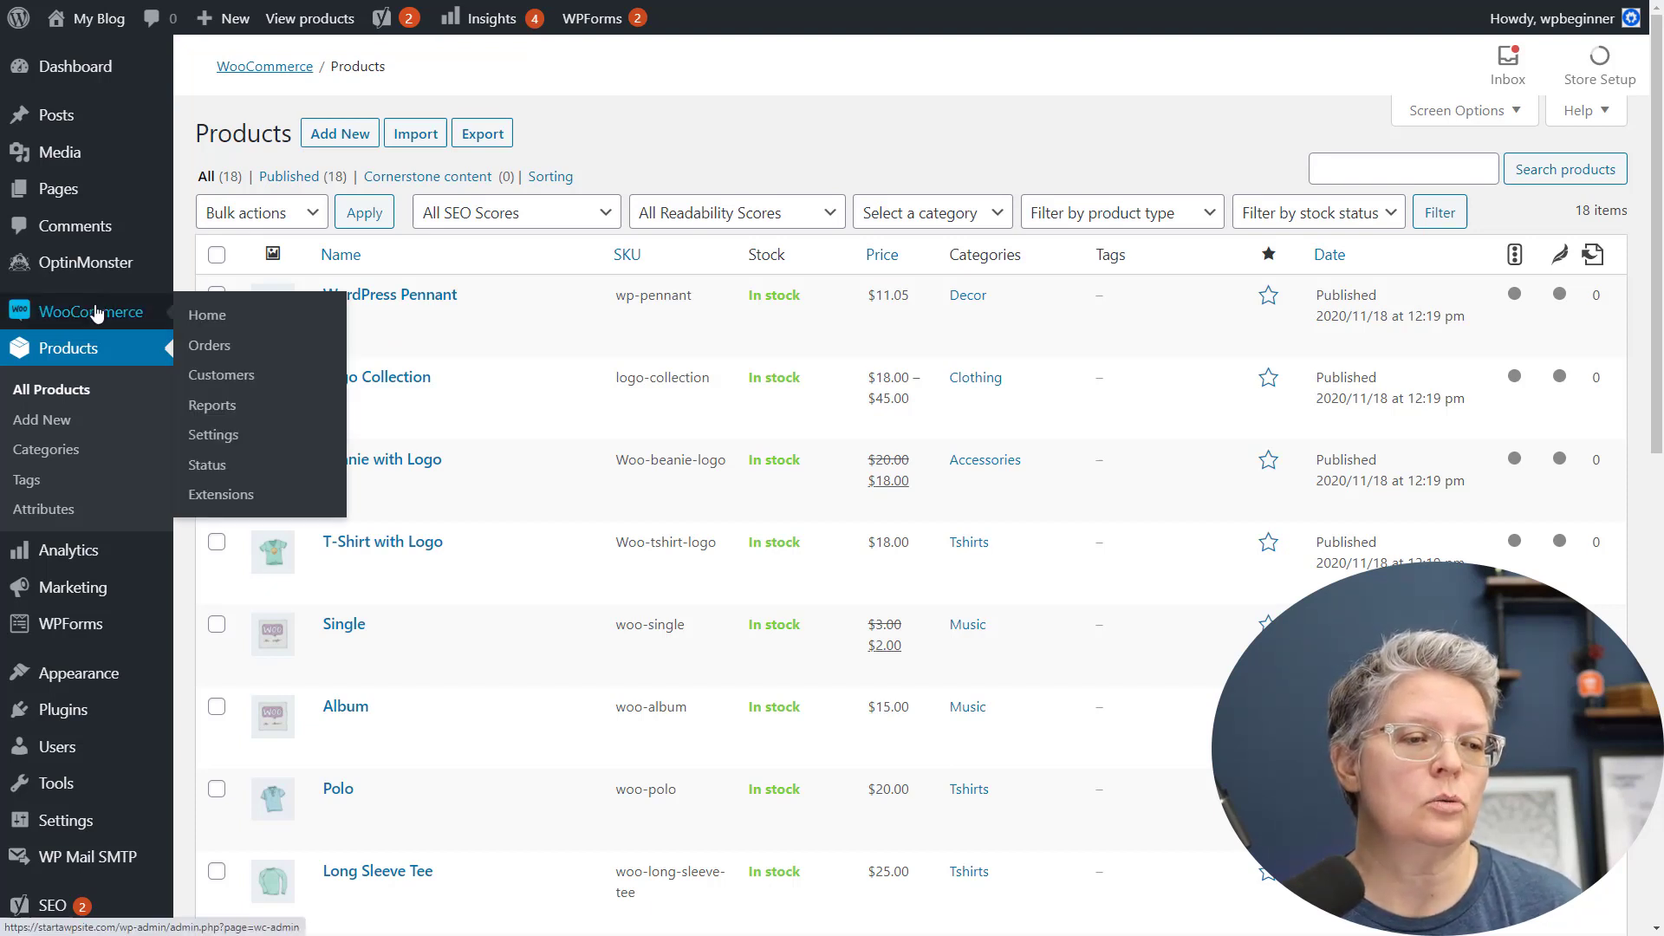
In WooCommerce Settings > Payments, enable Cash on delivery and disable PayPal Standard.
left_click(221, 437)
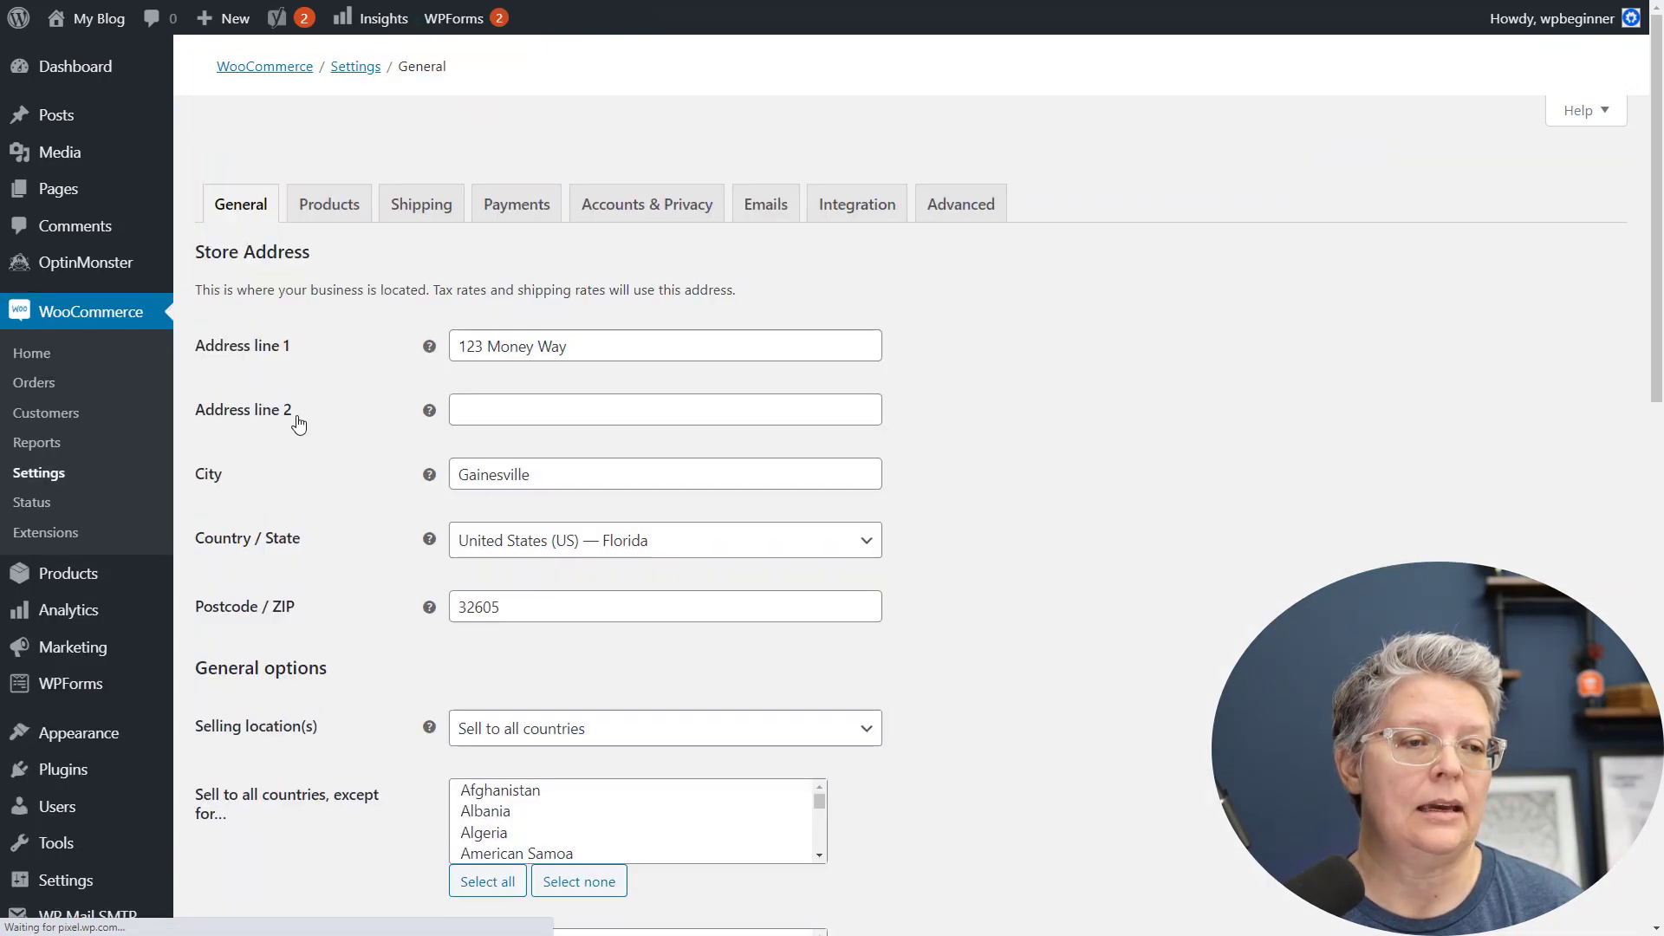
left_click(512, 169)
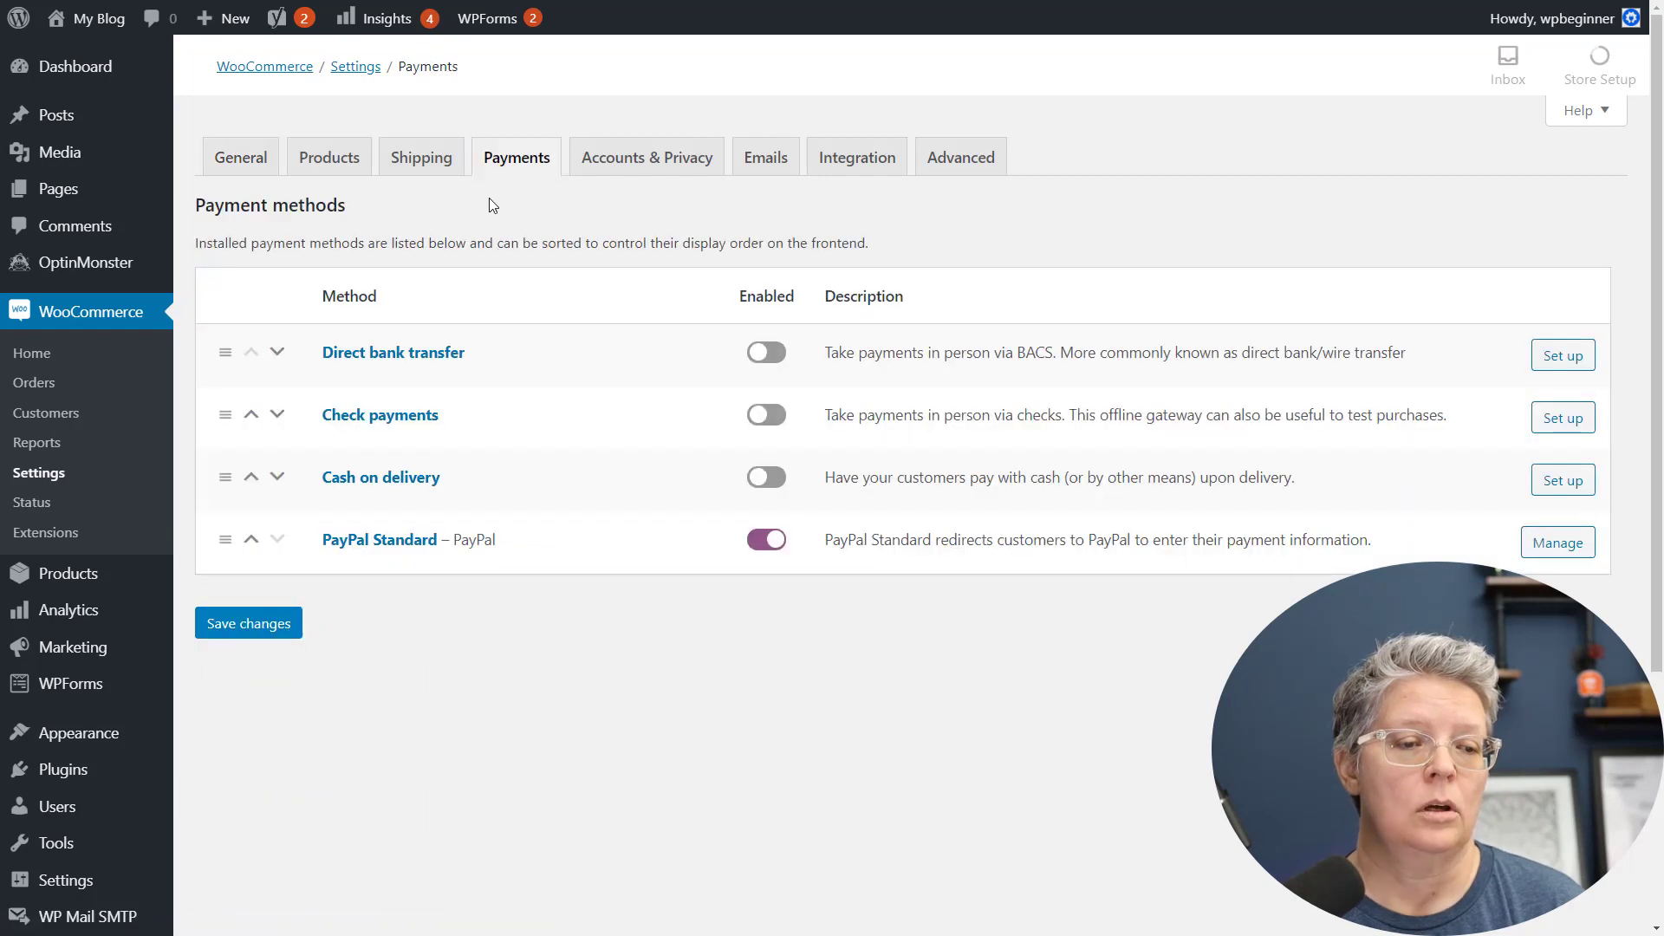
left_click(767, 478)
left_click(763, 542)
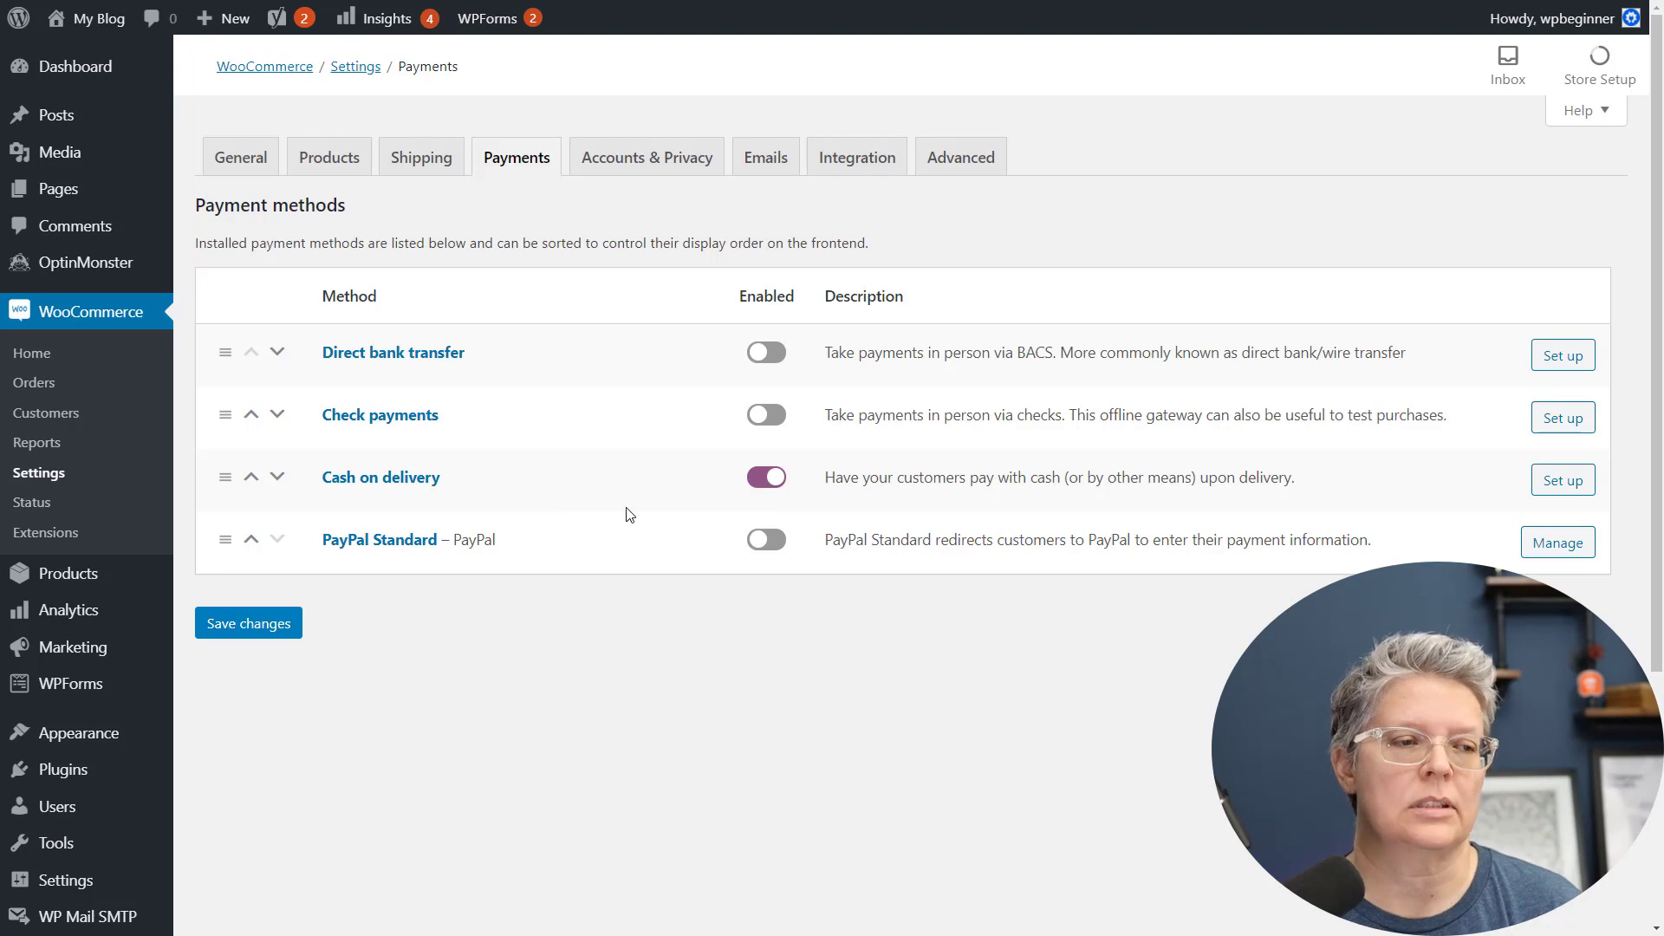
Review the Orders list showing the new $18.00 Processing order and the cancelled one.
left_click(48, 390)
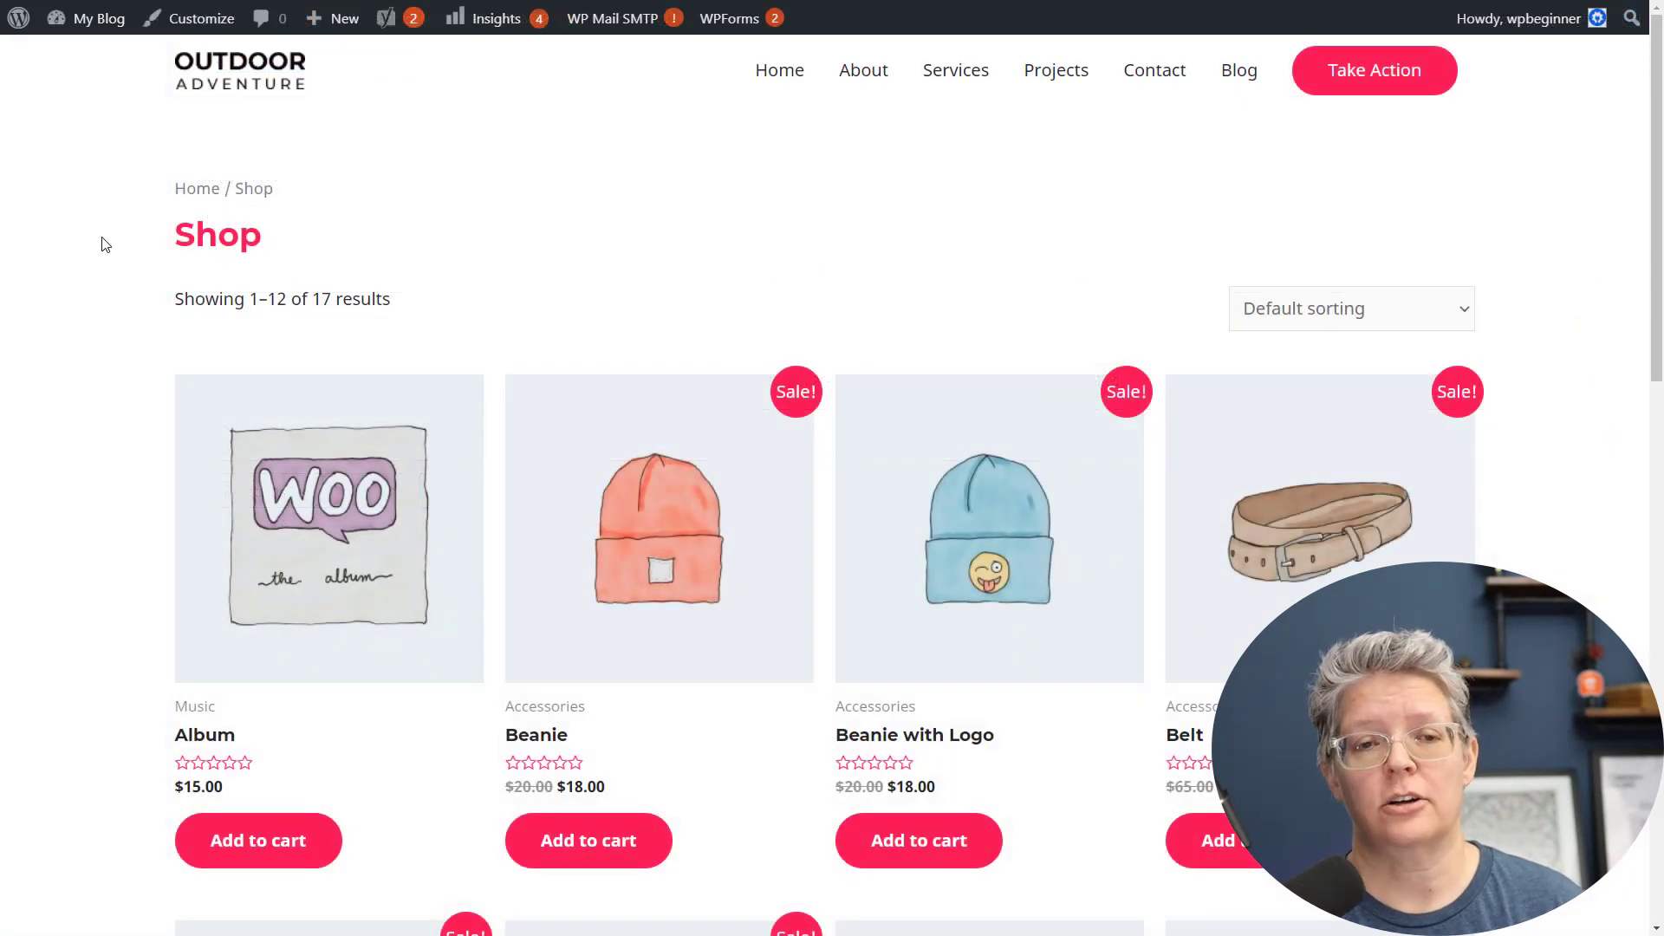
scroll(104, 247, "down", 2)
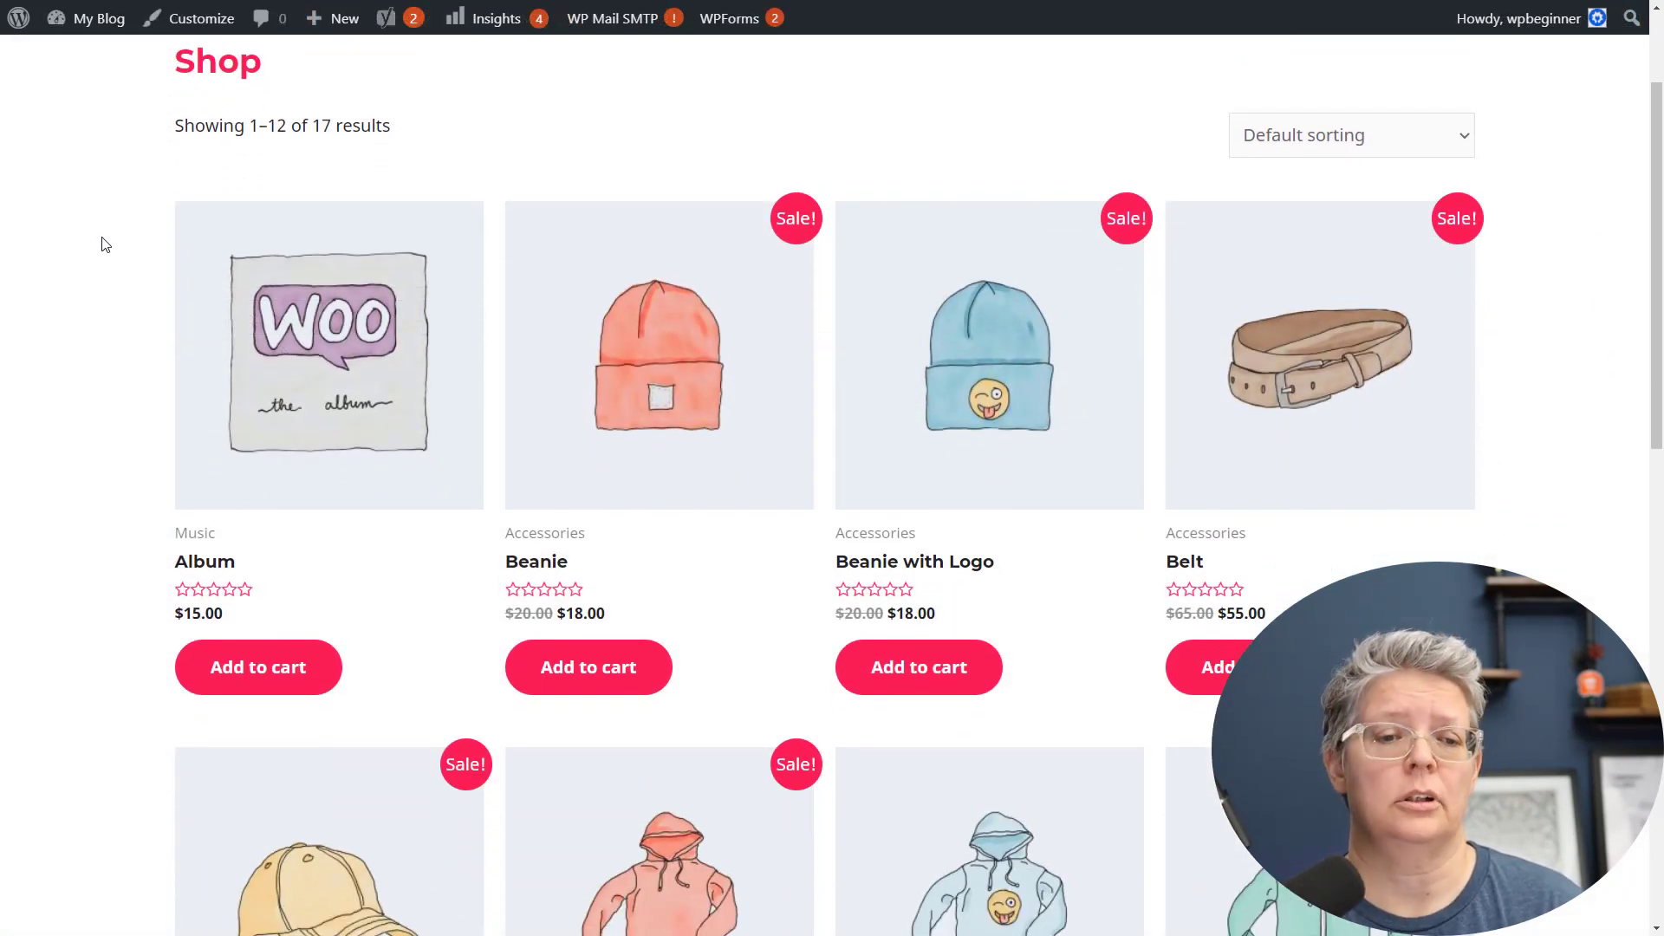
scroll(104, 245, "down", 2)
scroll(104, 245, "up", 2)
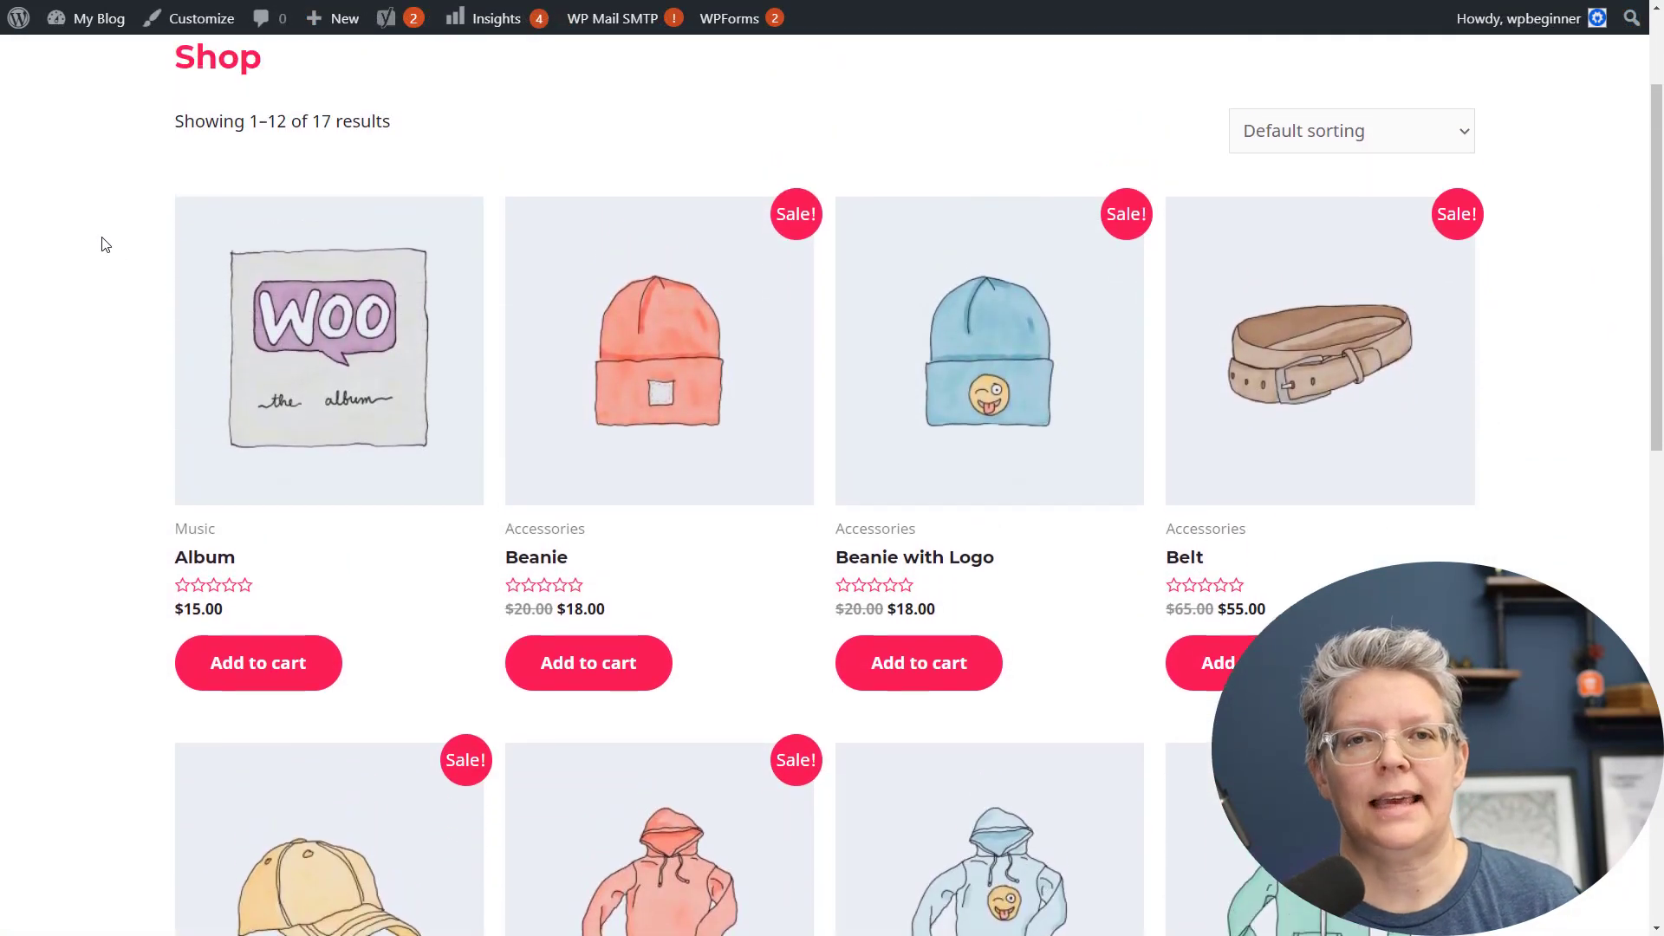
scroll(104, 246, "up", 1)
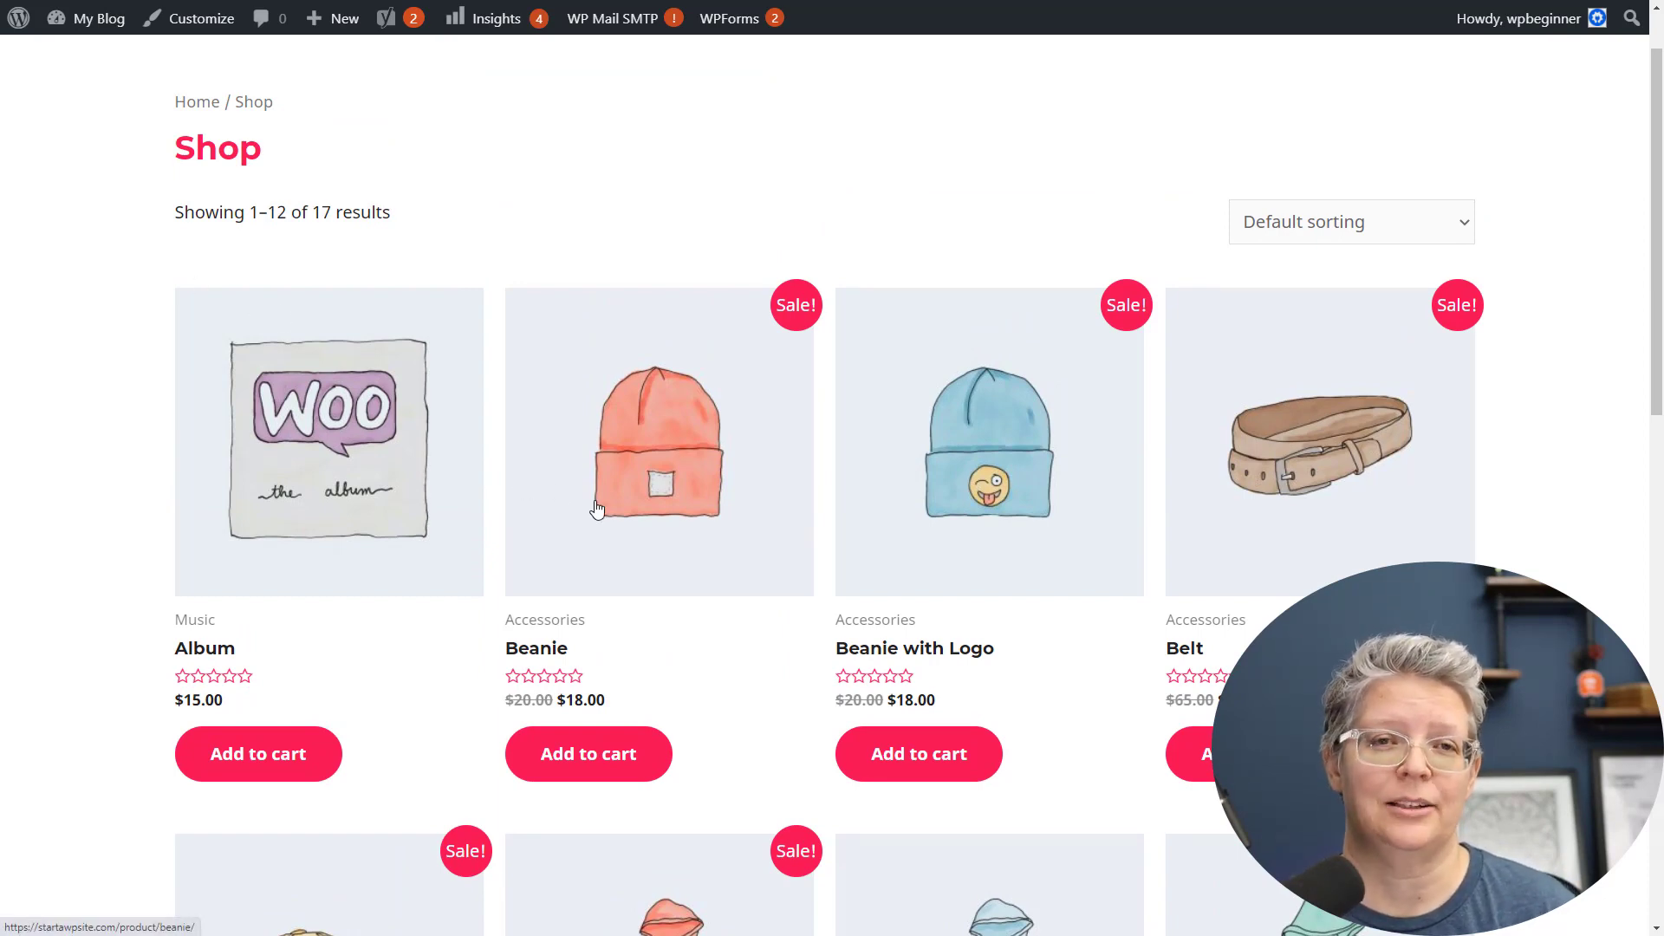
scroll(596, 508, "up", 1)
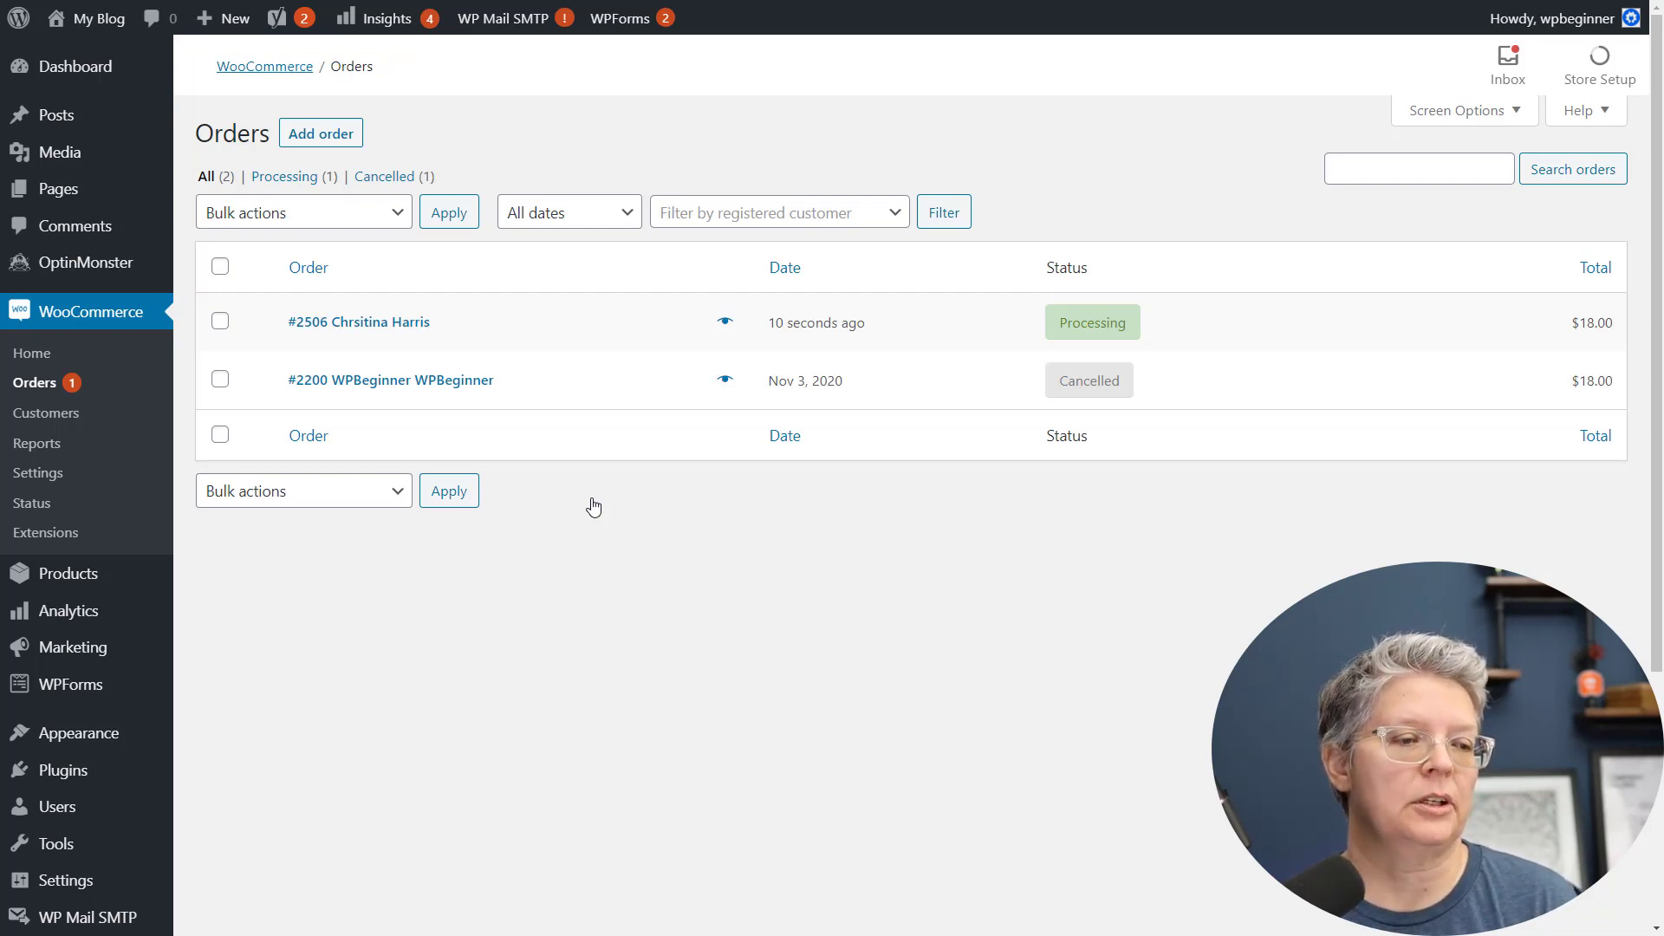
Select all orders and move them to Trash with a bulk action.
left_click(48, 388)
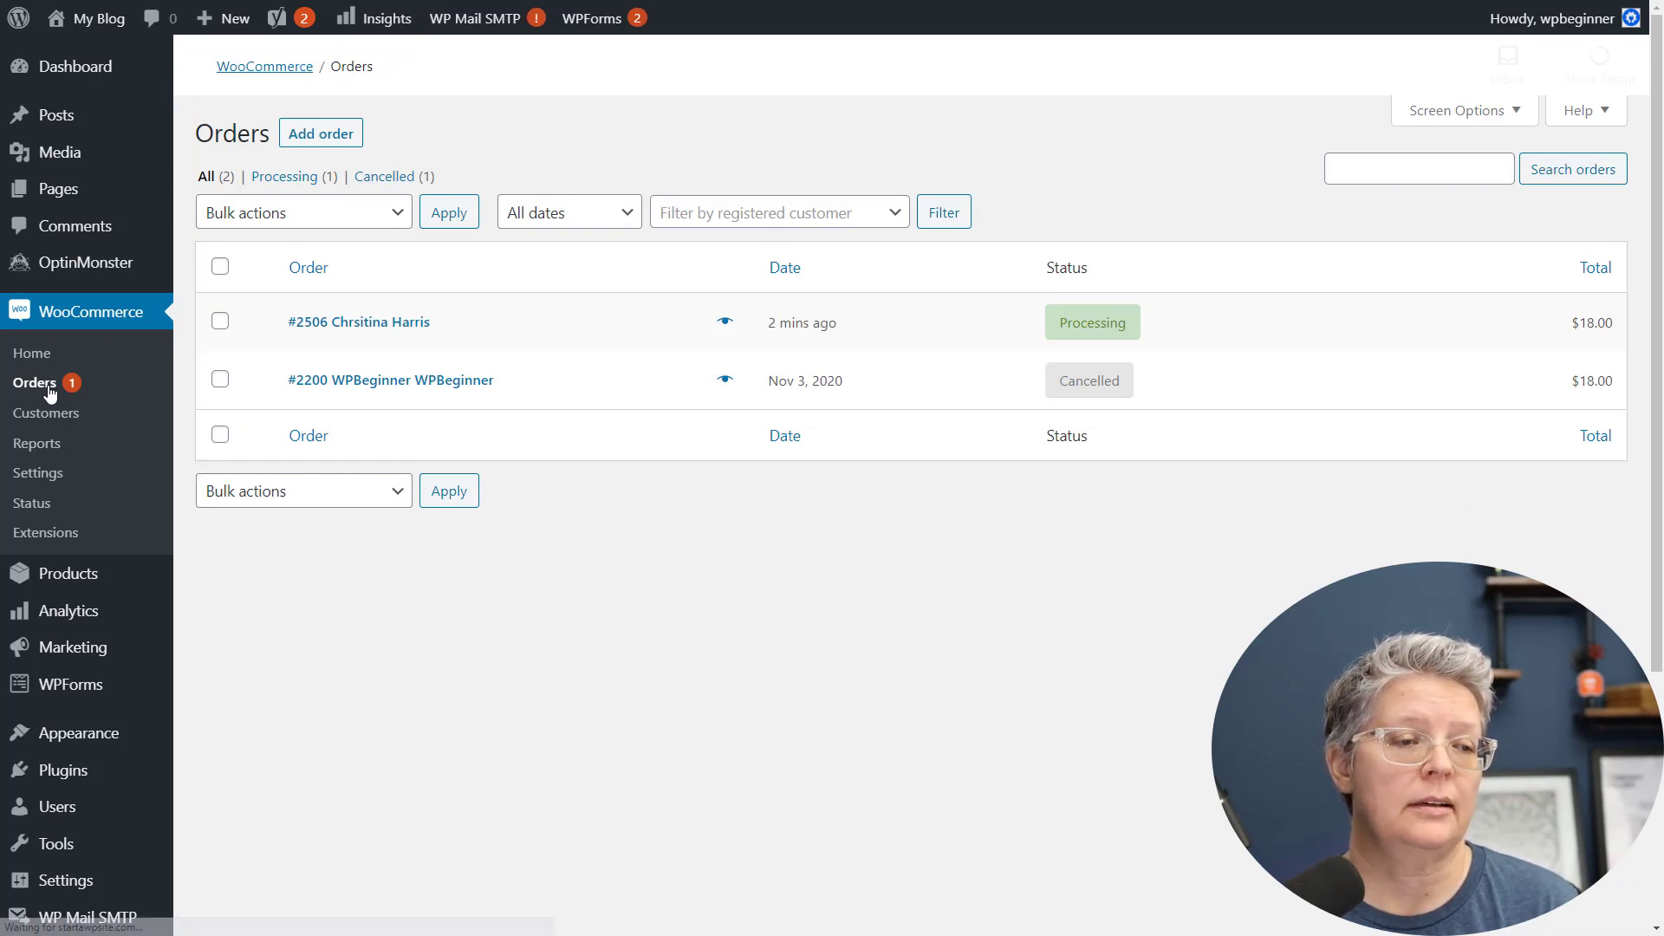
left_click(223, 268)
left_click(302, 218)
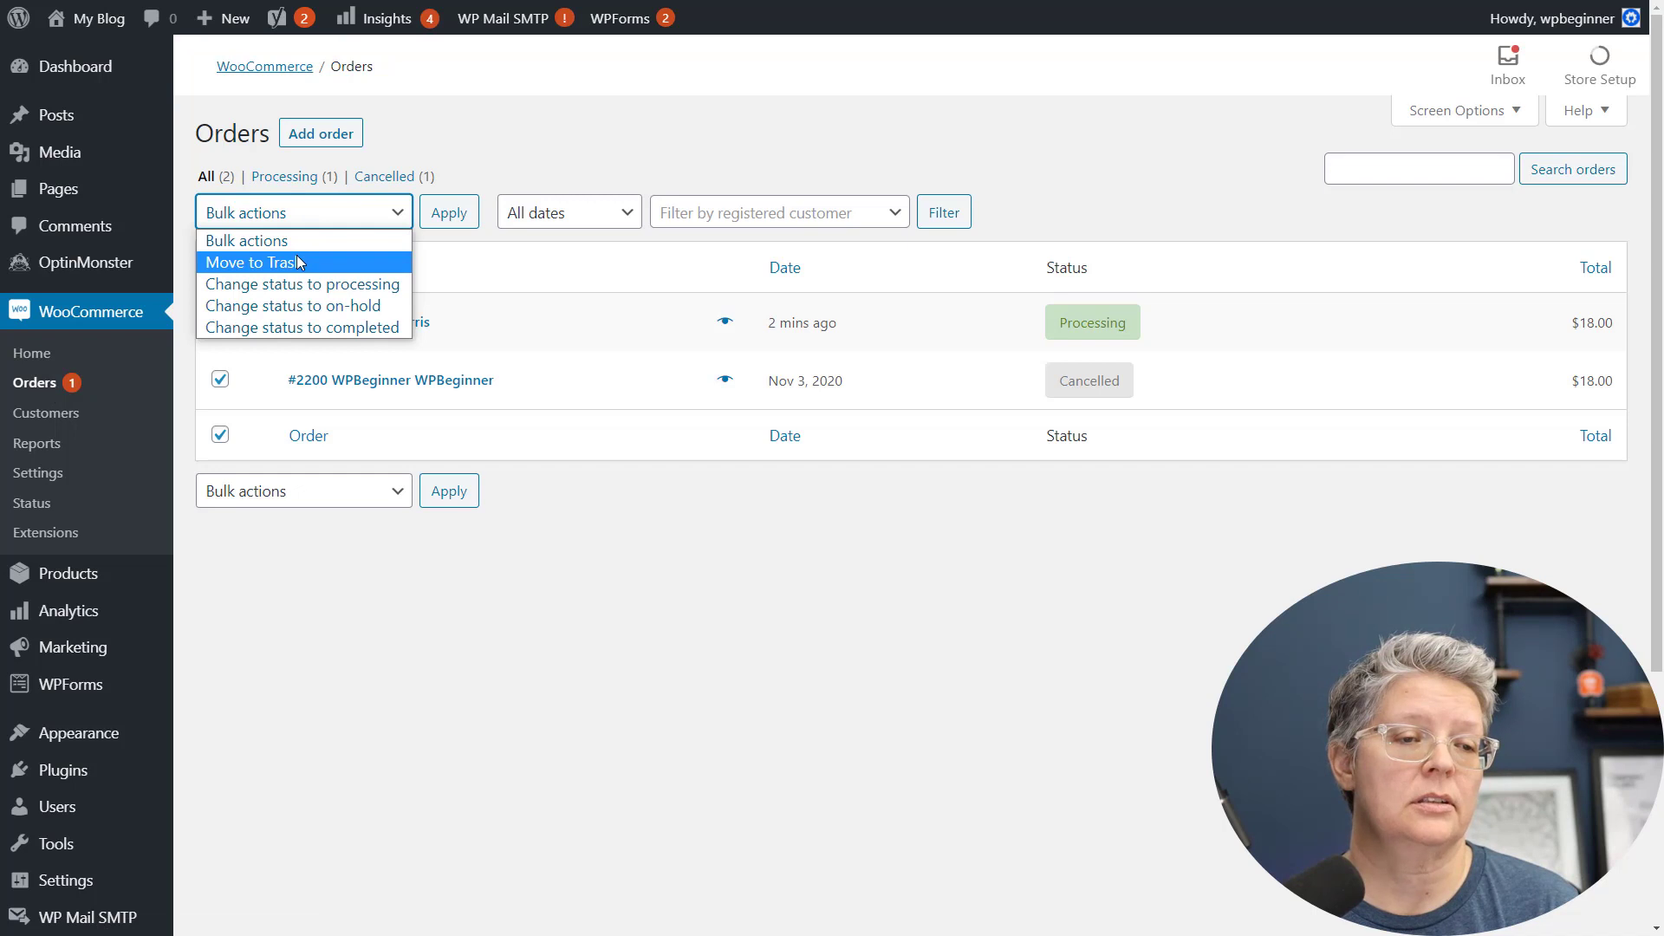
left_click(296, 260)
left_click(440, 220)
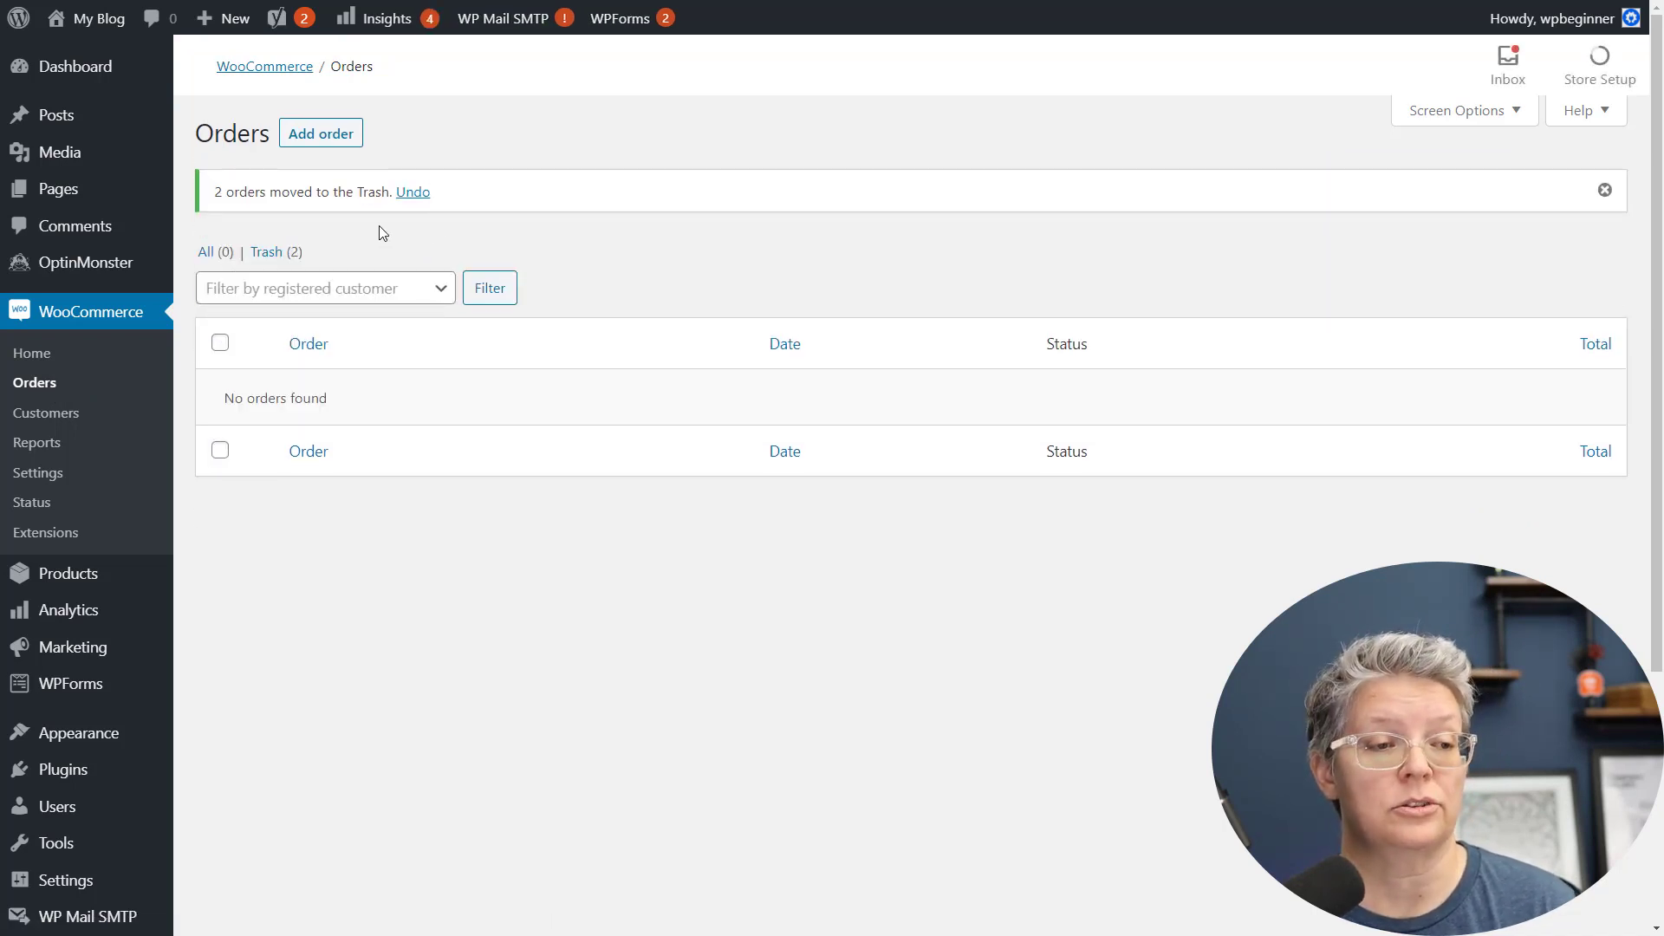
Permanently delete both orders from the Trash view.
left_click(266, 252)
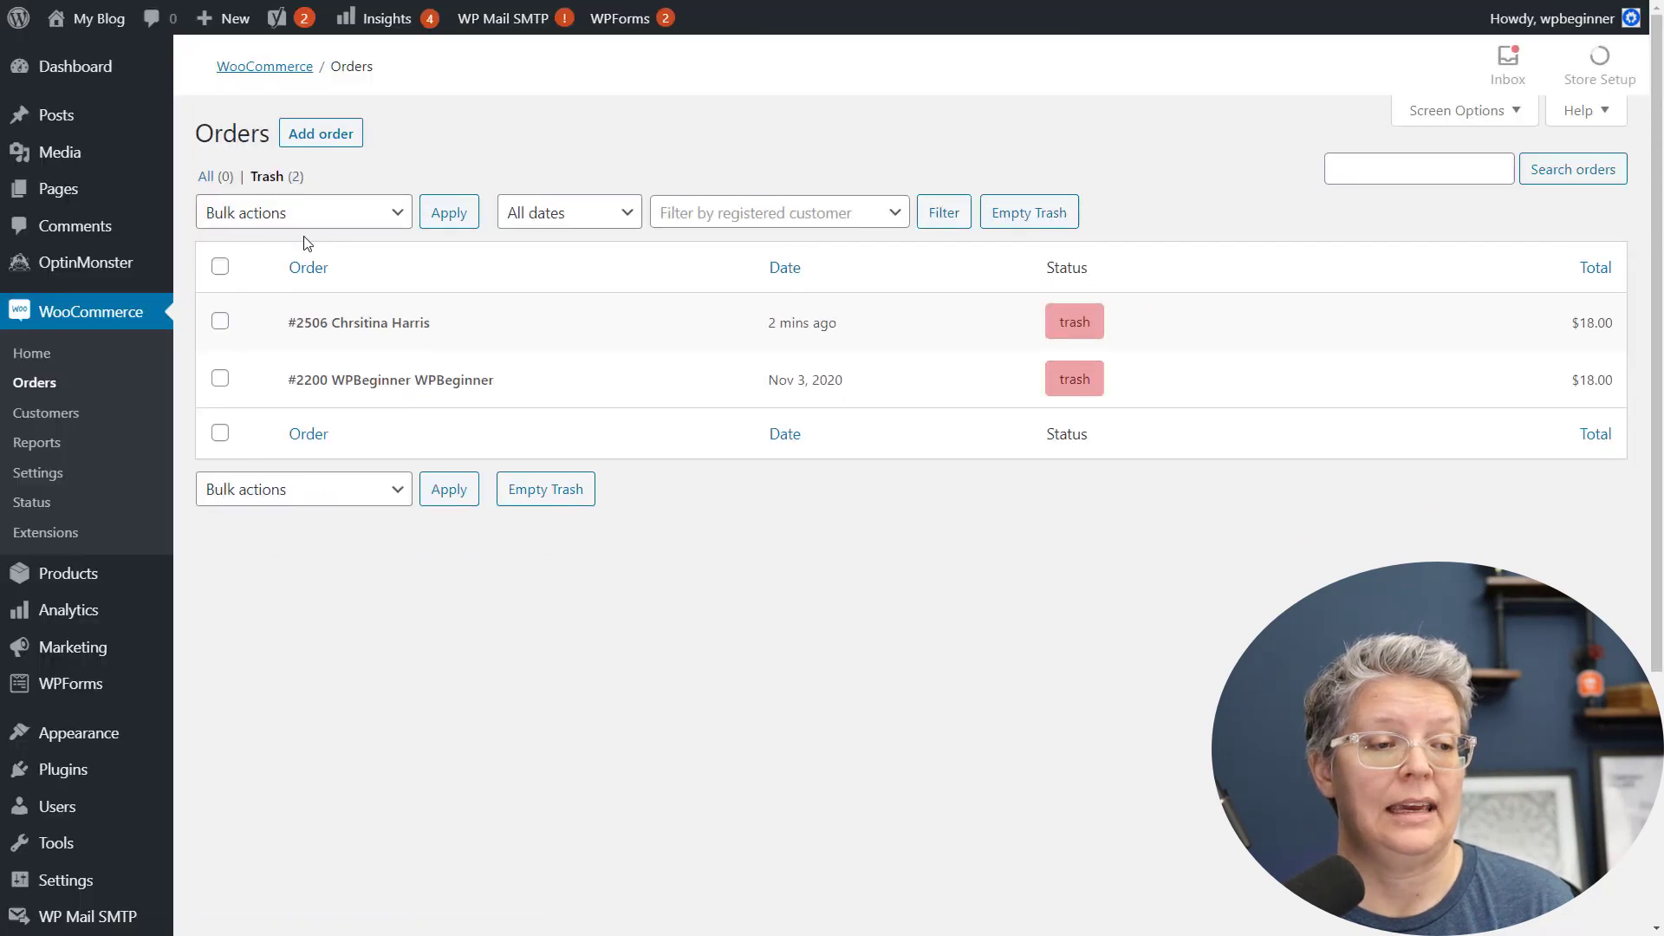
left_click(220, 267)
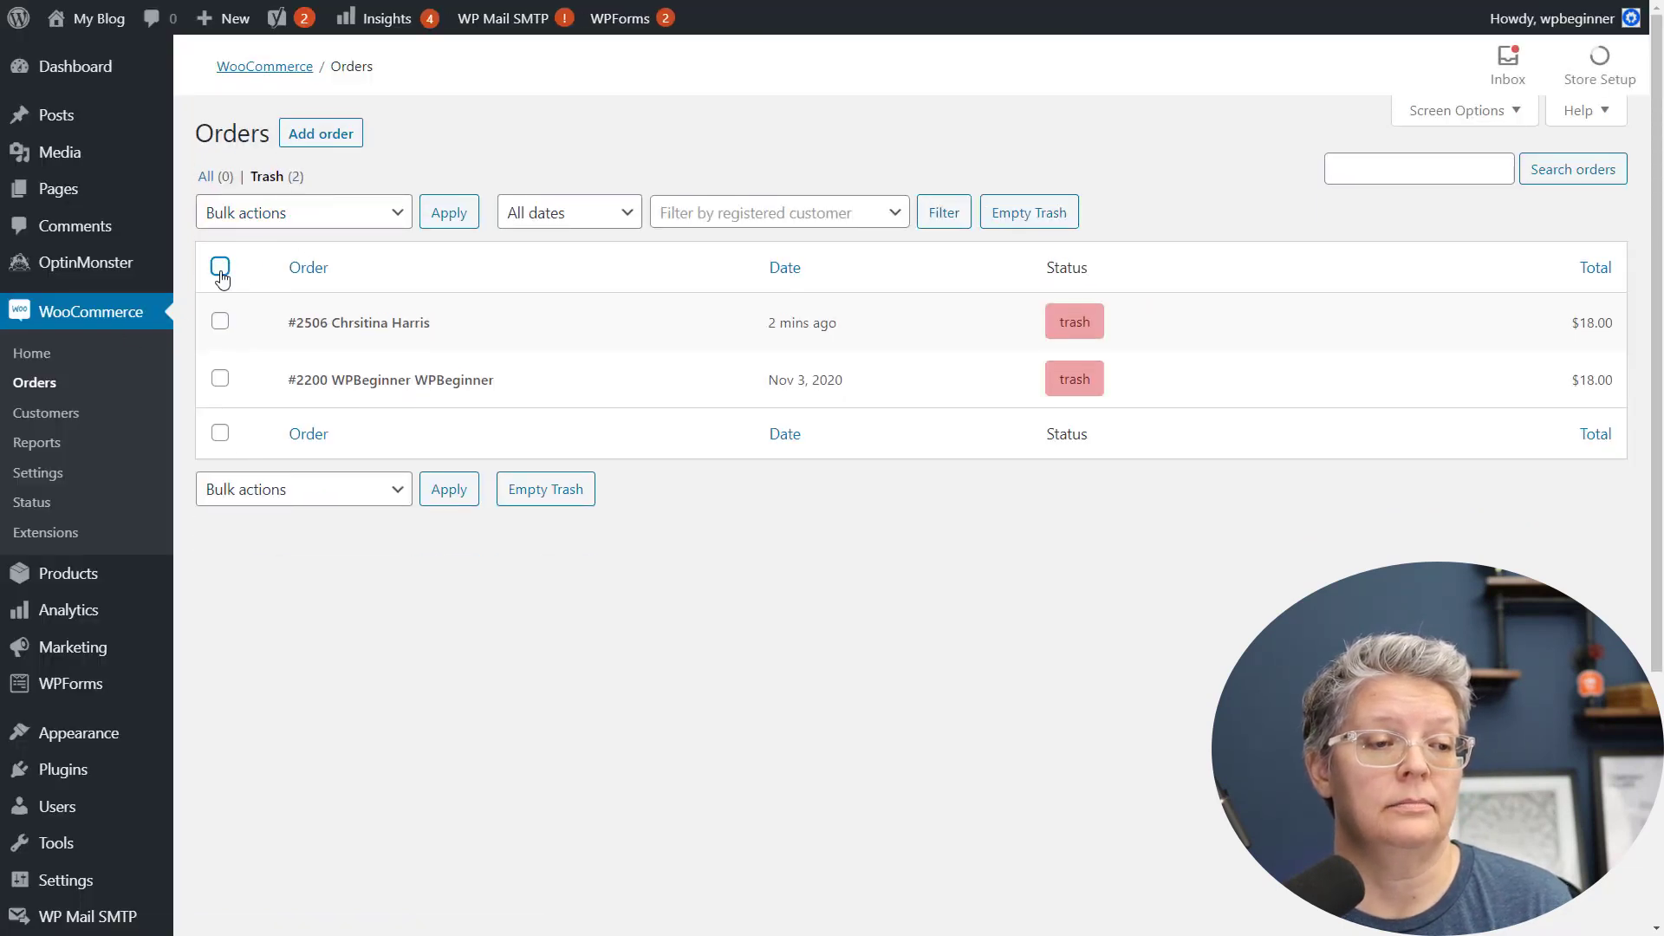
left_click(266, 228)
left_click(253, 279)
left_click(443, 215)
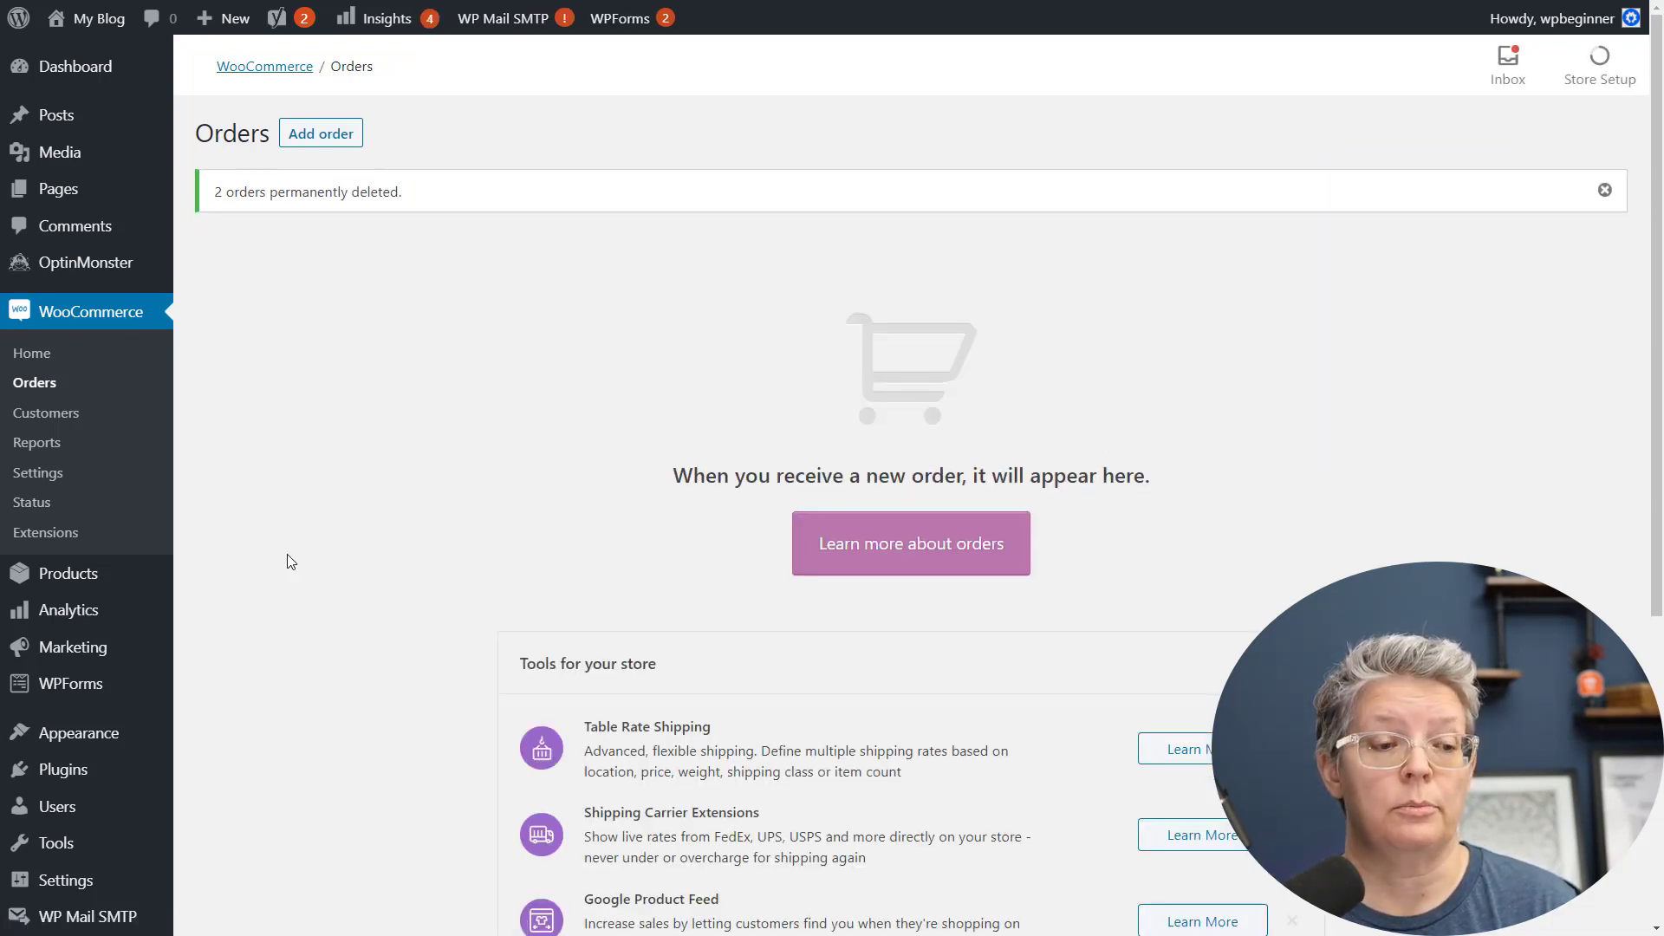
Move all 18 products from All Products to the Trash with a bulk action.
mouse_move(74, 581)
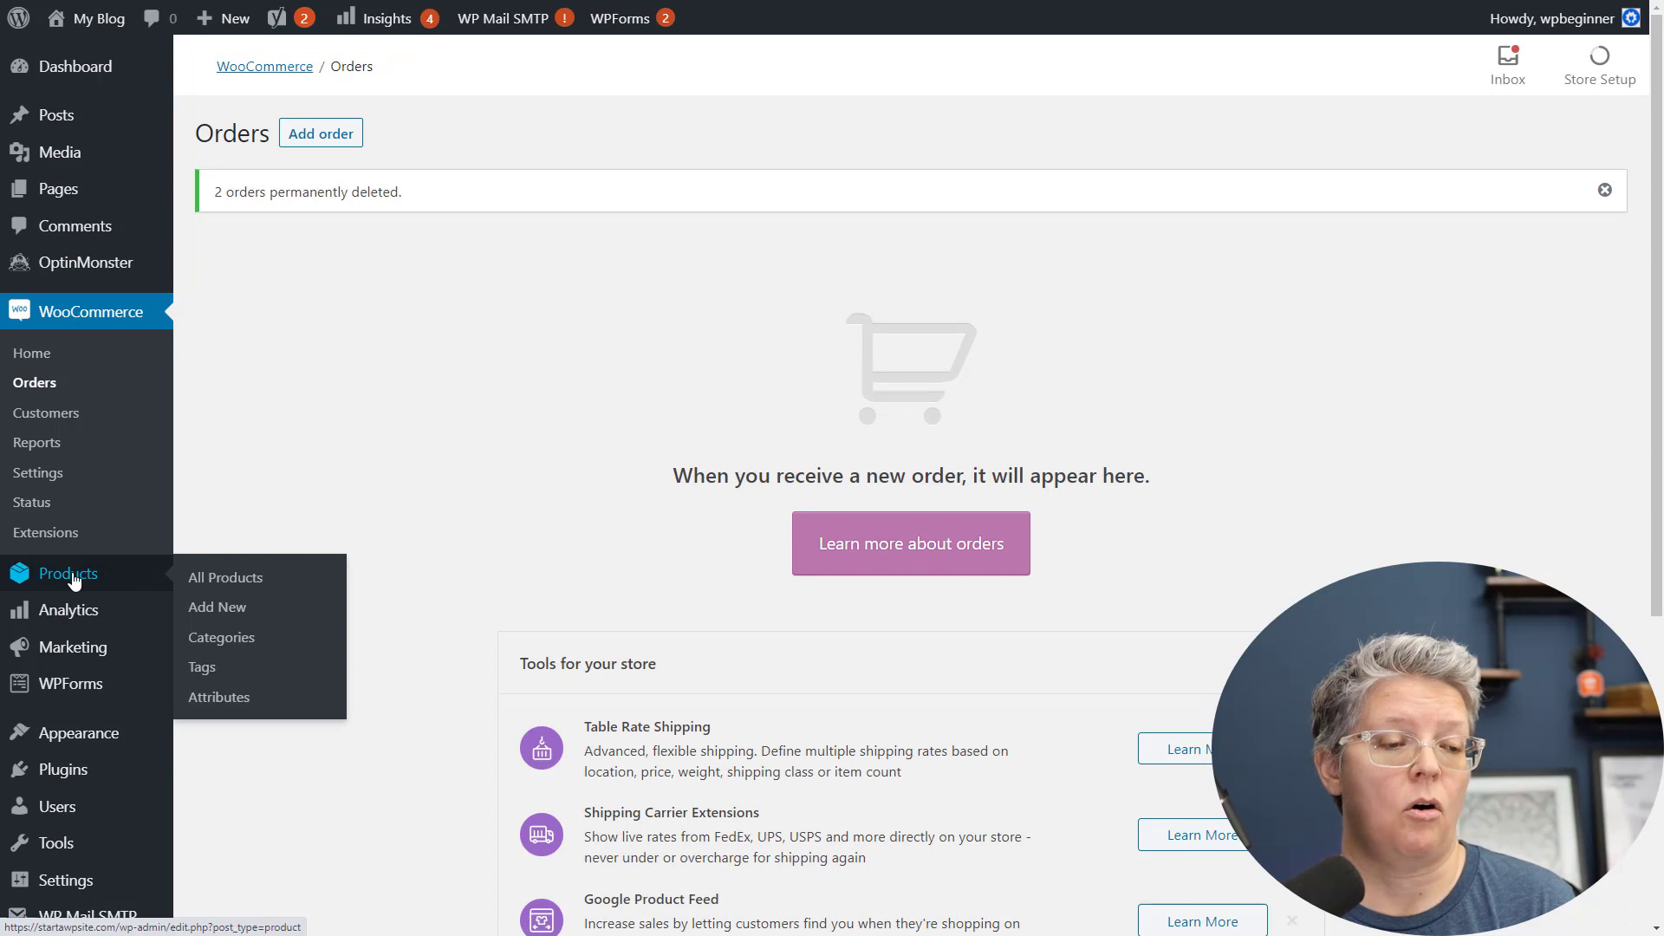
left_click(238, 577)
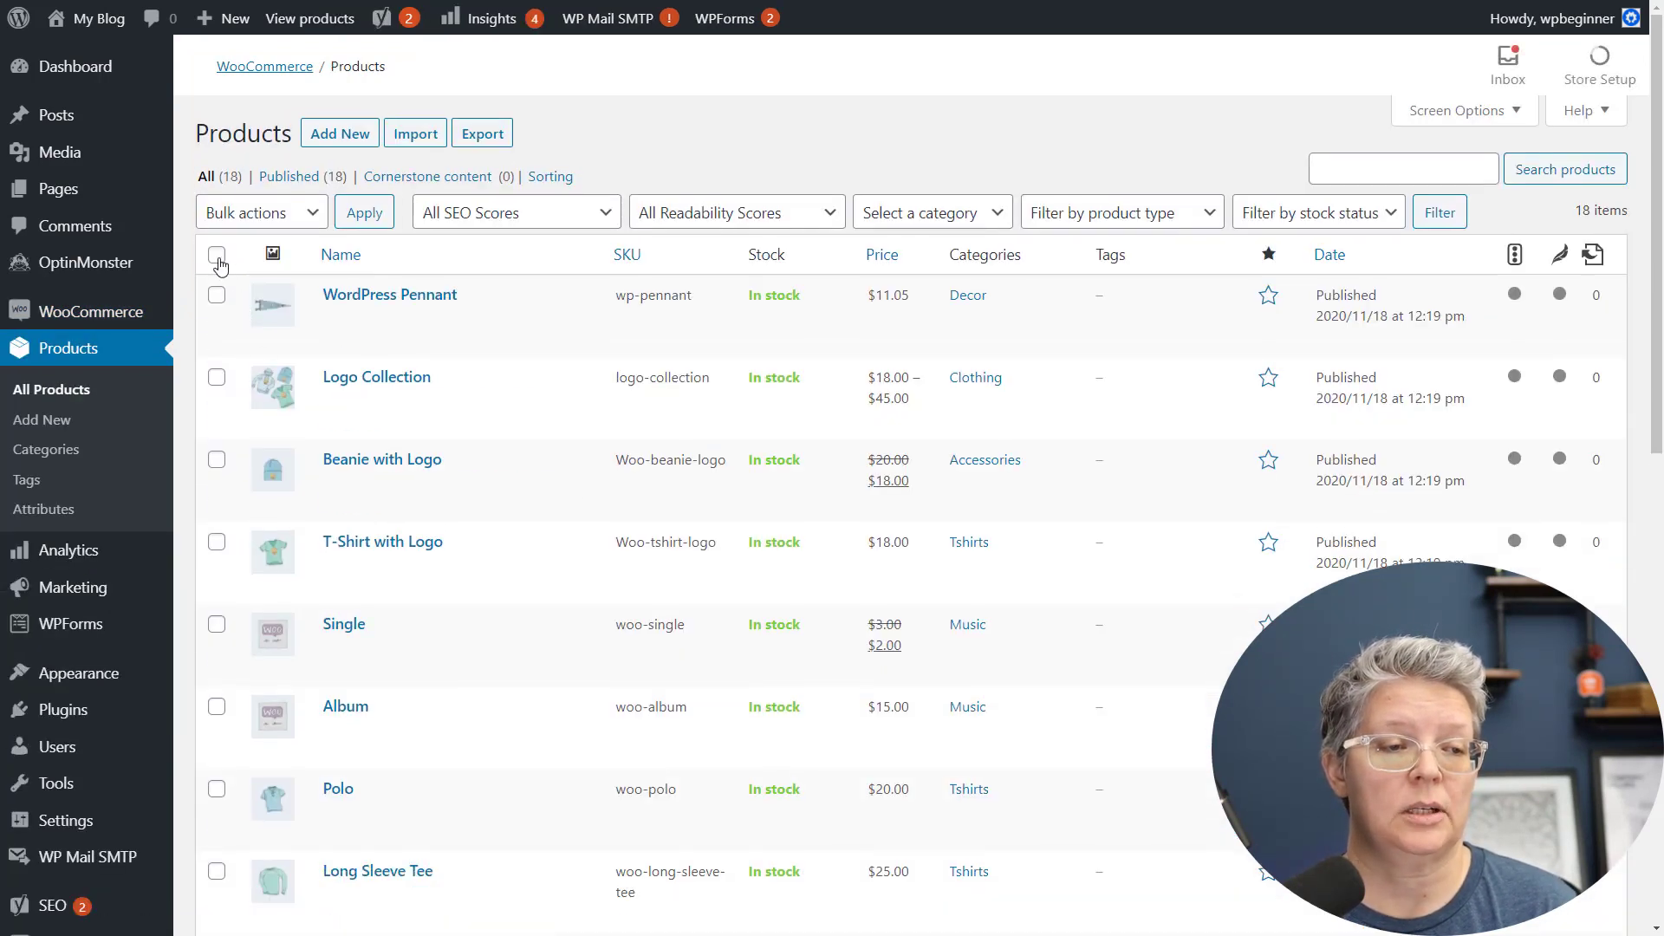
left_click(216, 256)
left_click(260, 212)
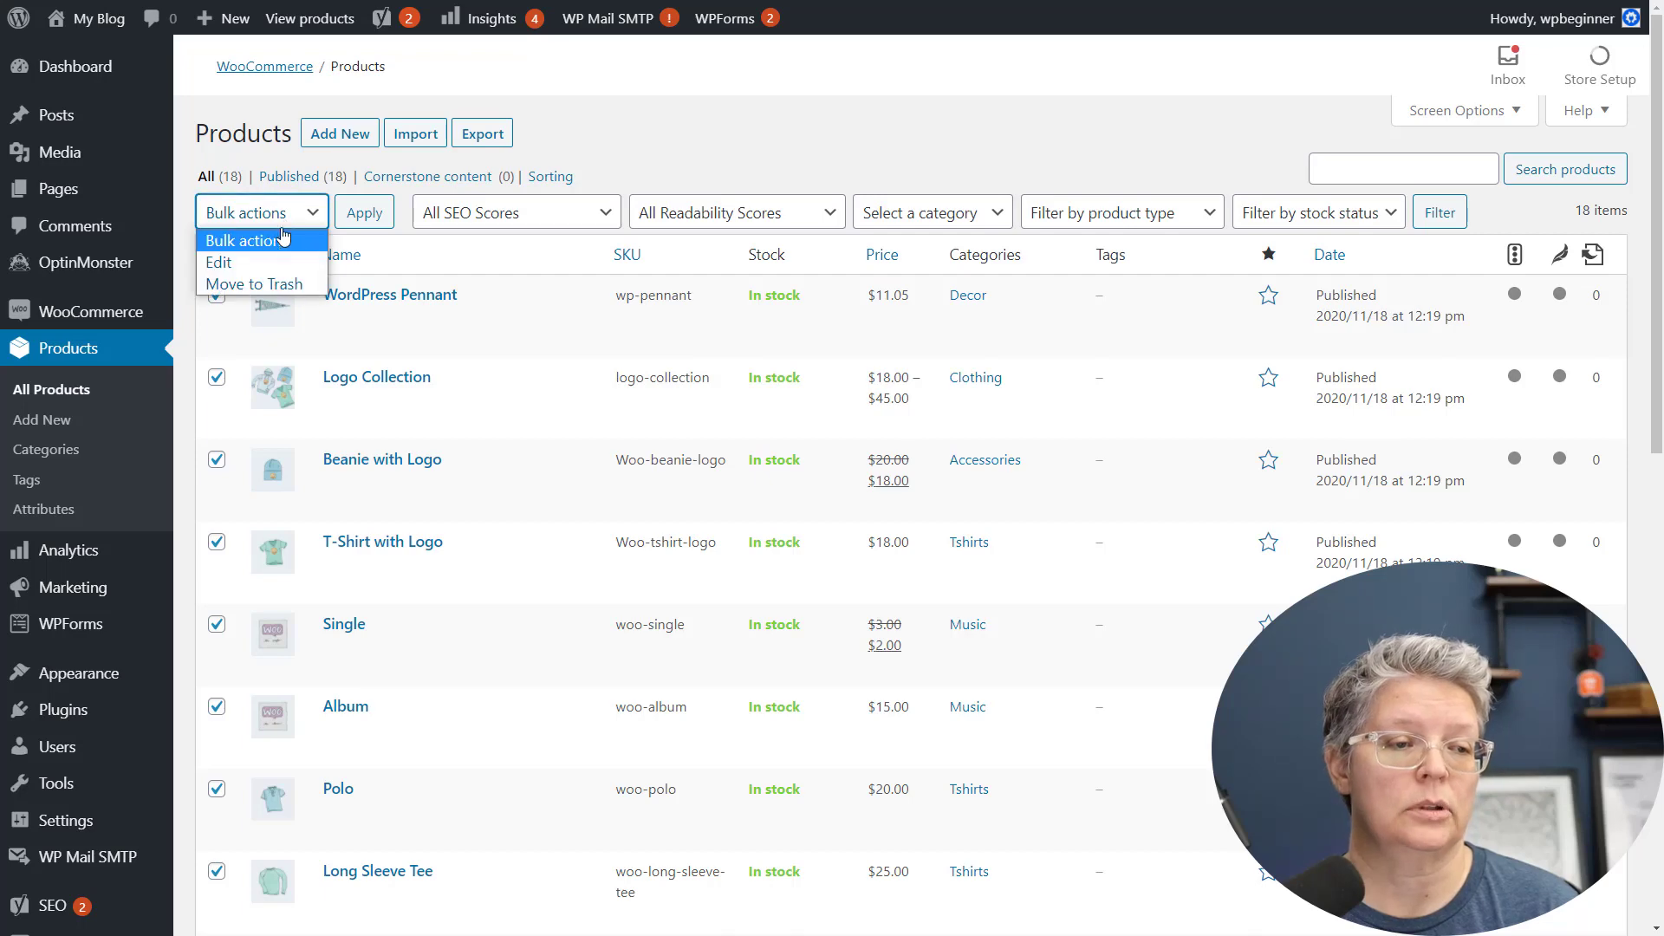
left_click(260, 282)
left_click(355, 224)
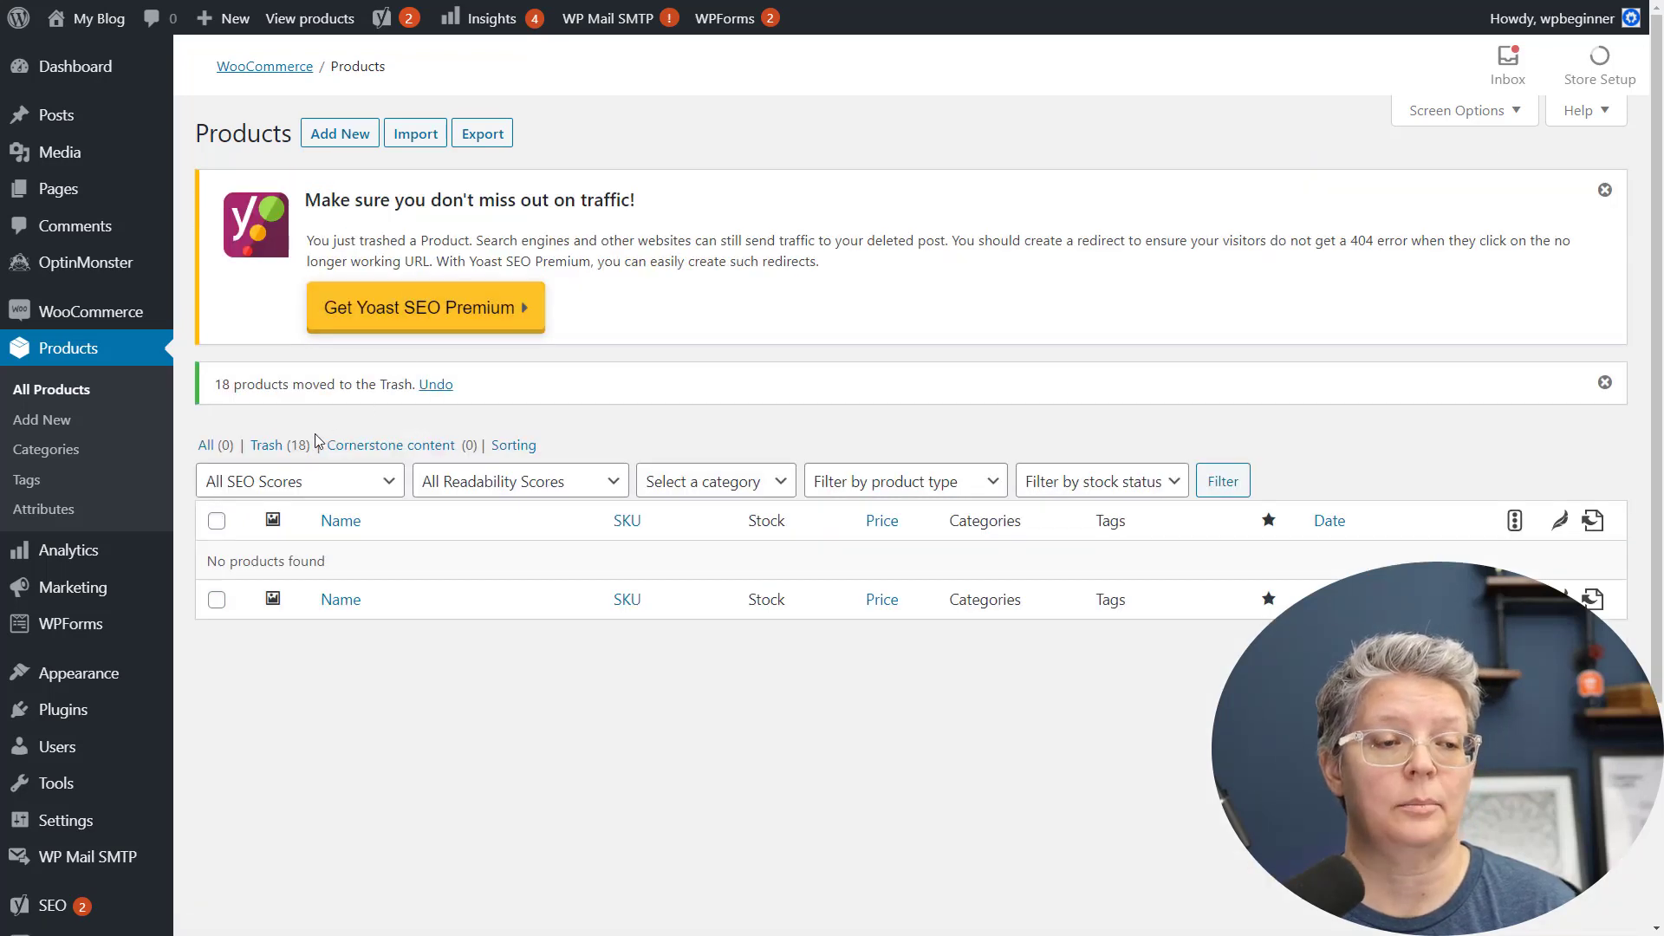
Permanently delete all 18 trashed products from the Trash view.
left_click(271, 445)
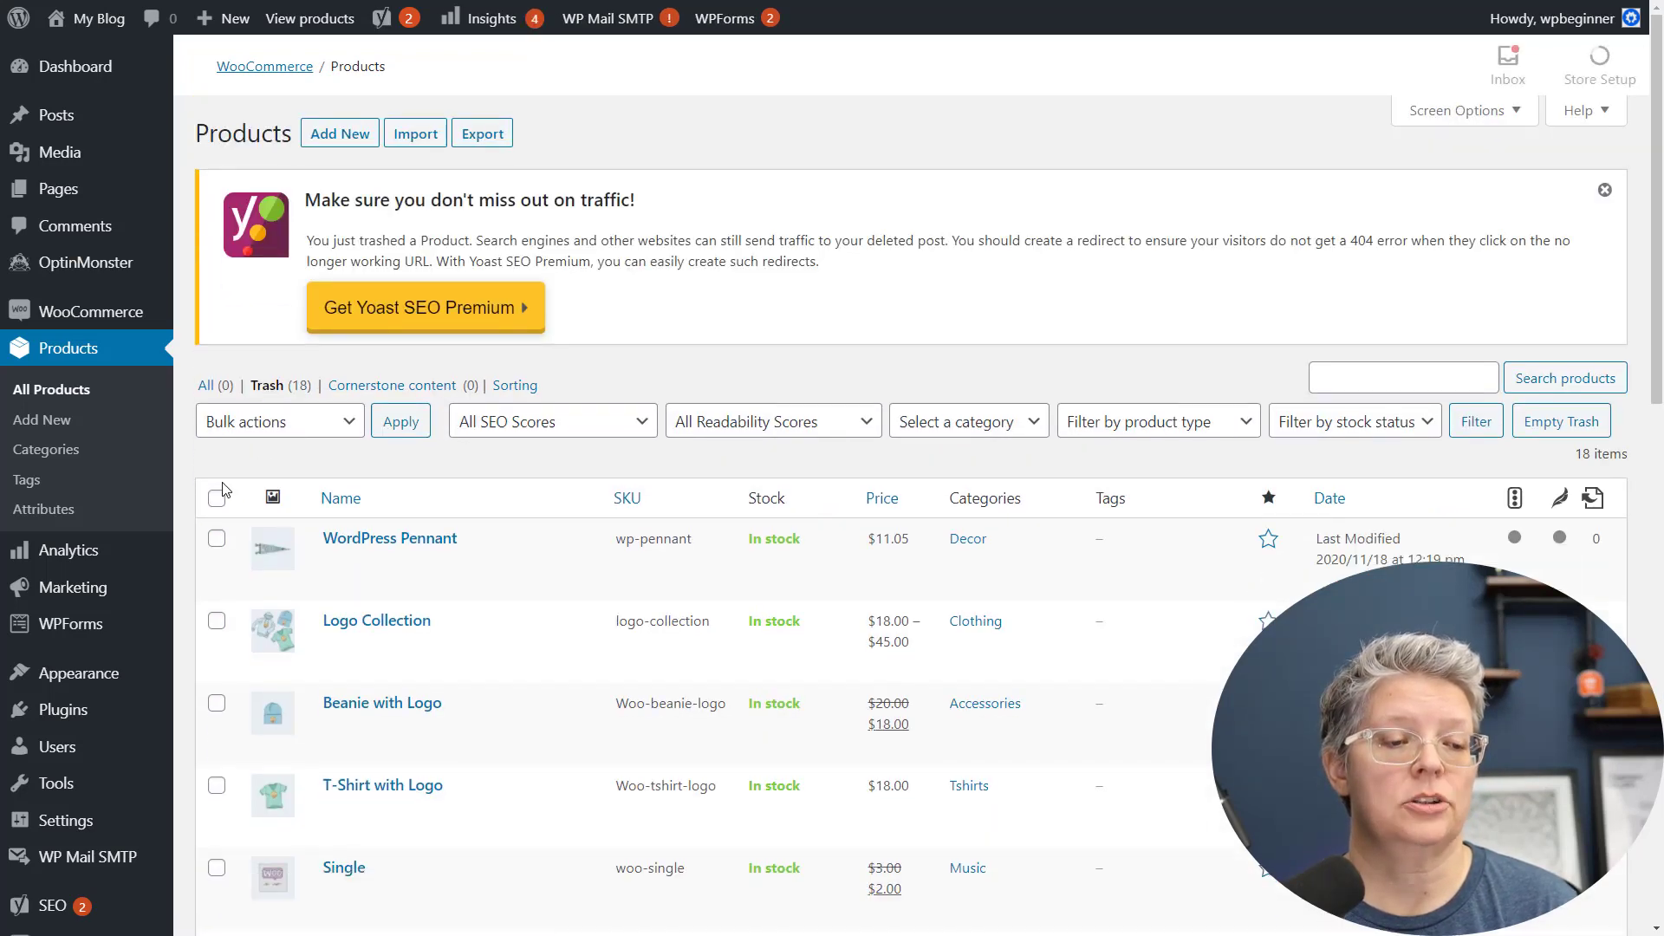
left_click(217, 499)
left_click(269, 422)
left_click(264, 487)
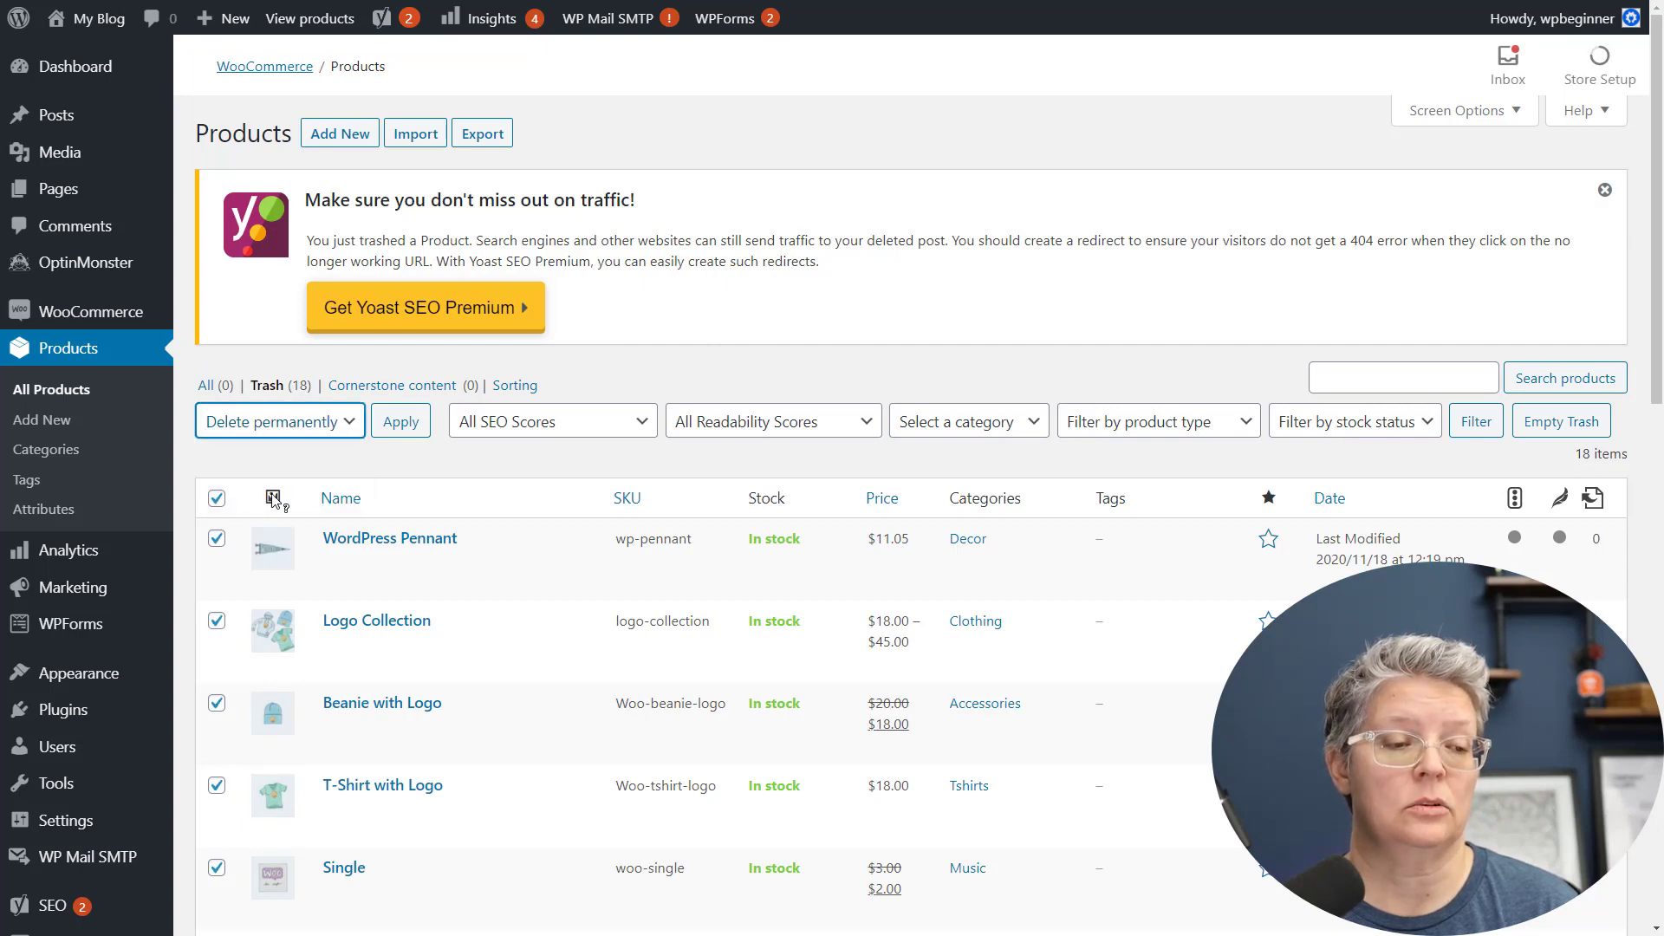
left_click(403, 424)
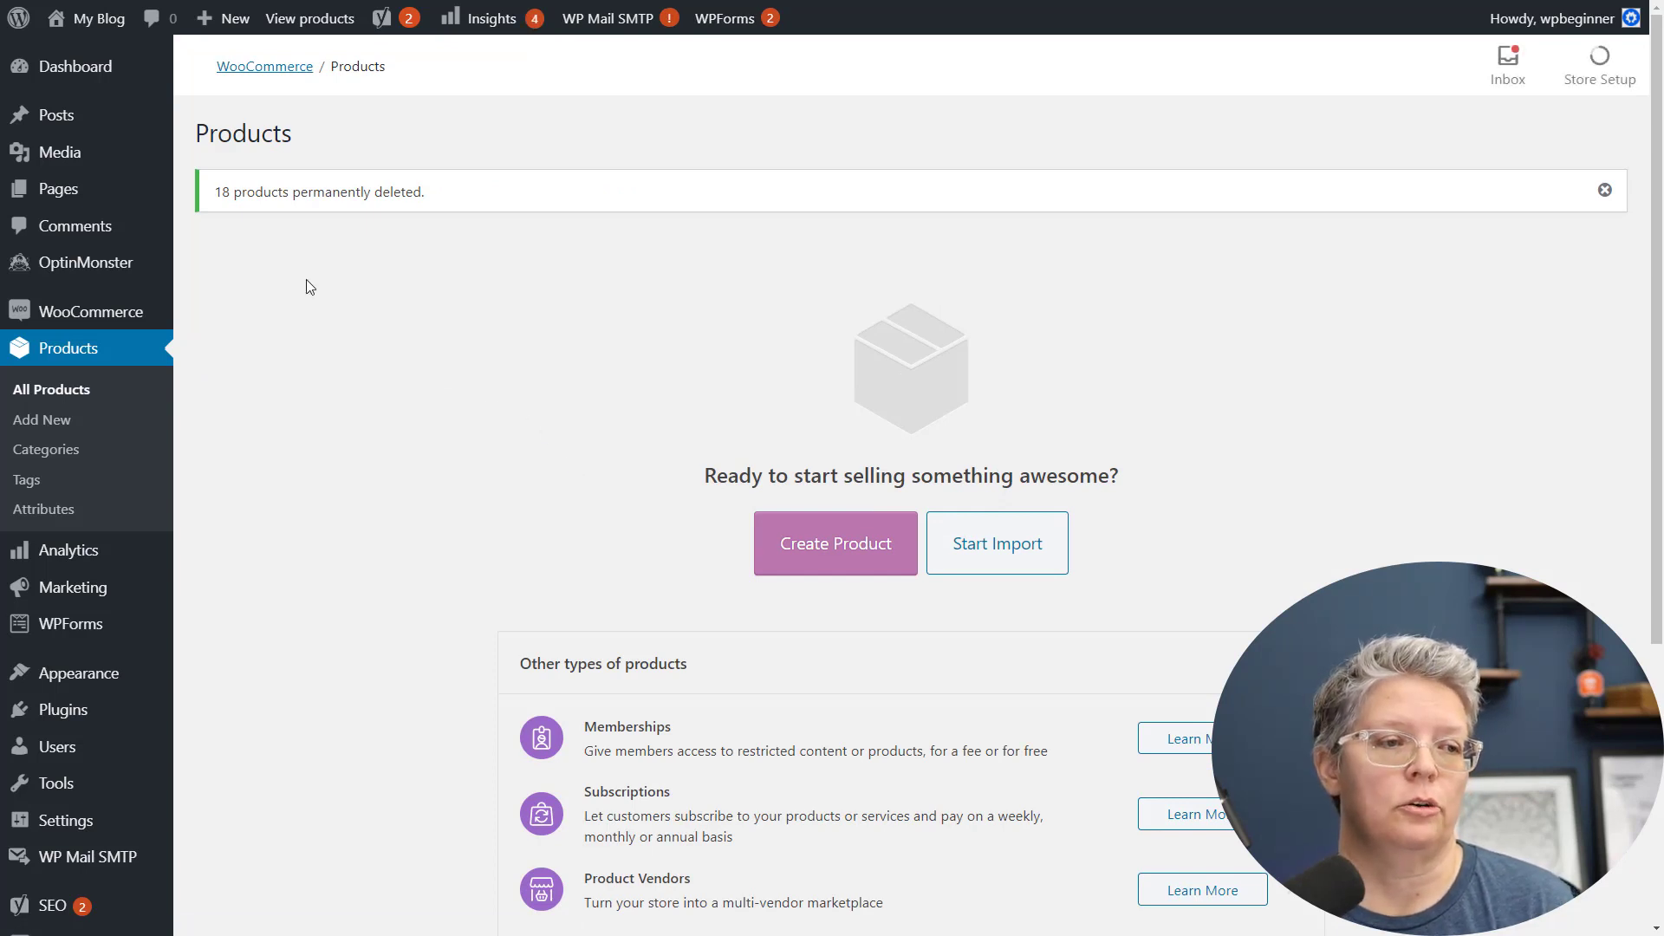
Permanently delete the 20 media files listed on the Media Library page.
mouse_move(88, 153)
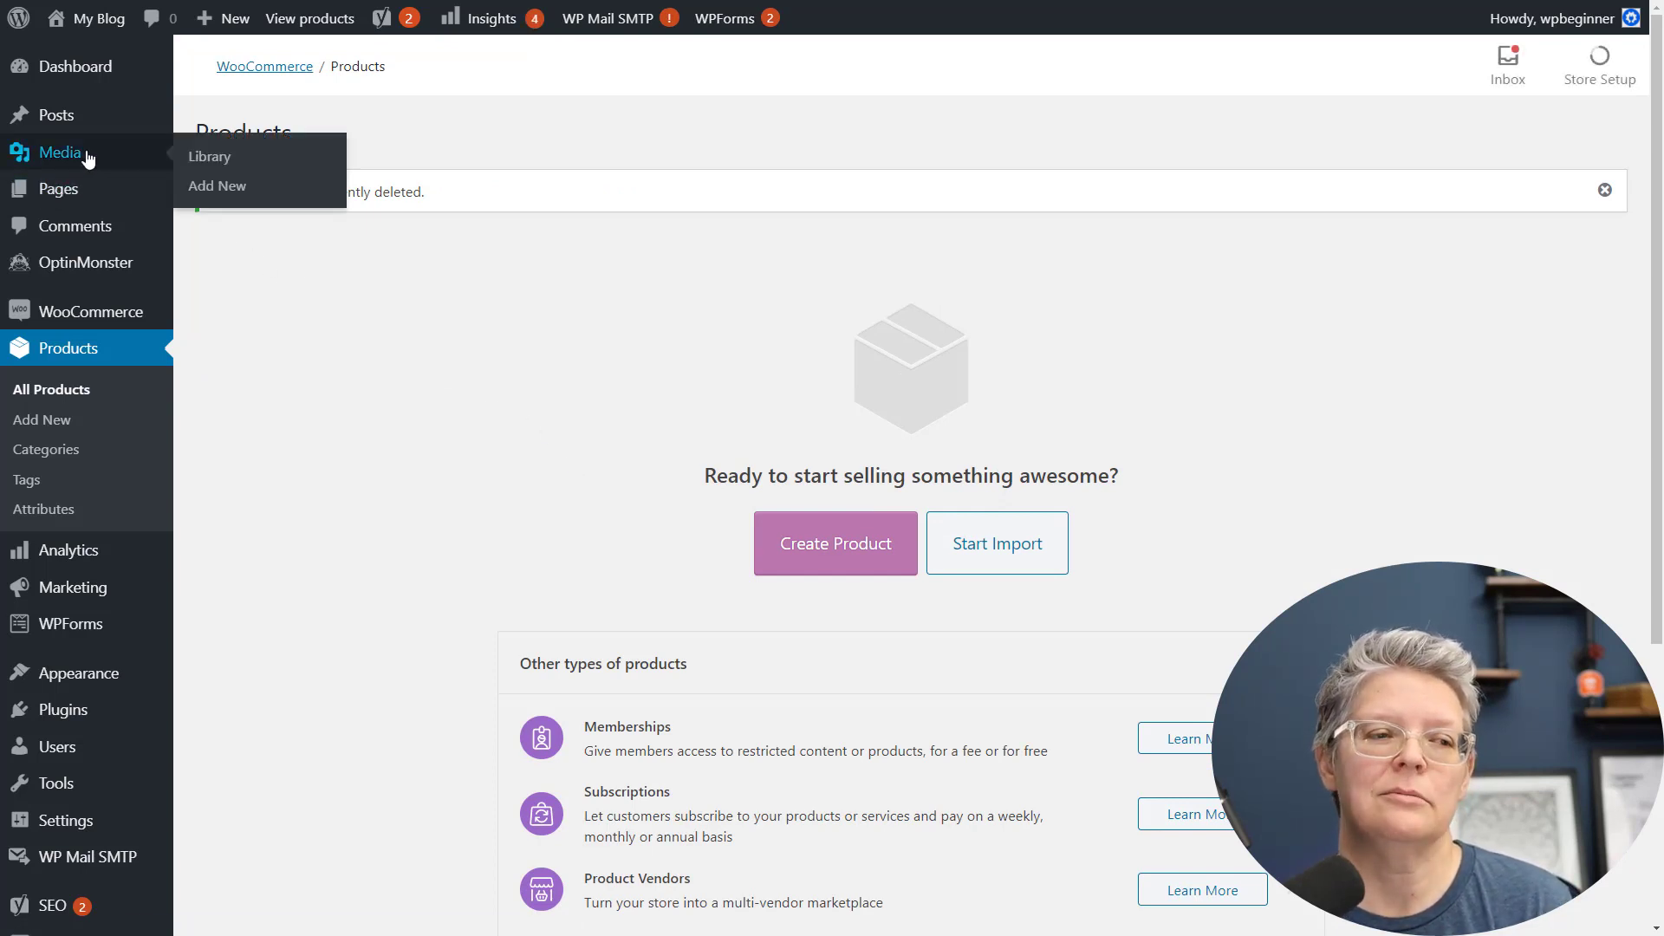
left_click(215, 159)
mouse_move(429, 343)
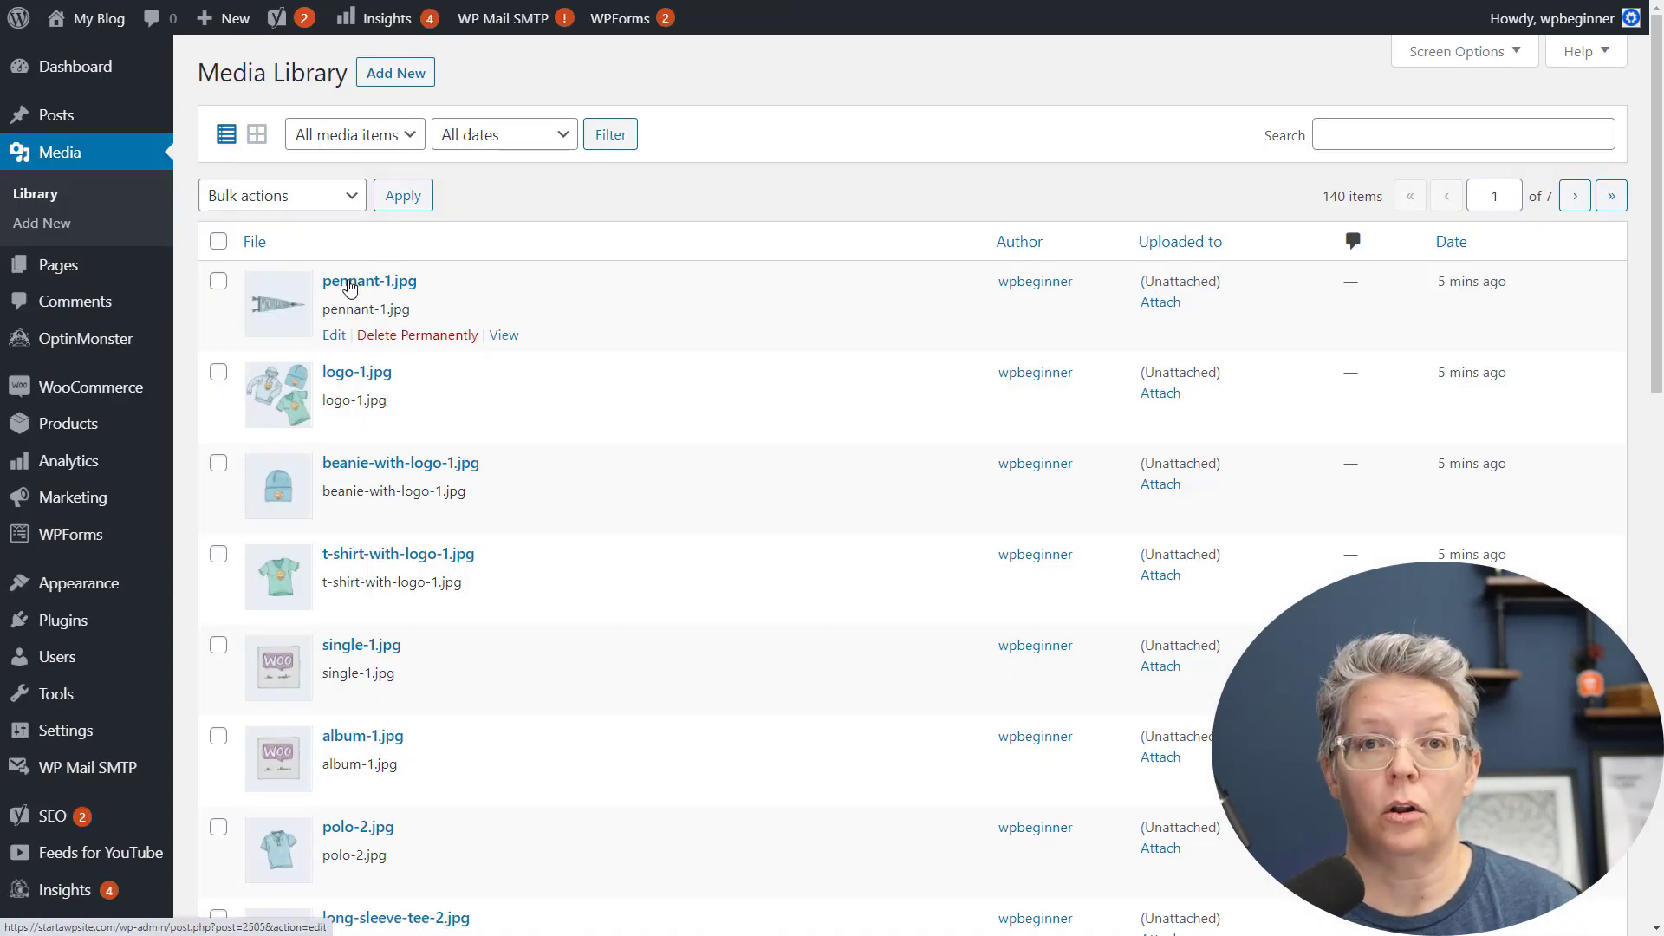
scroll(498, 338, "down", 6)
scroll(499, 338, "down", 7)
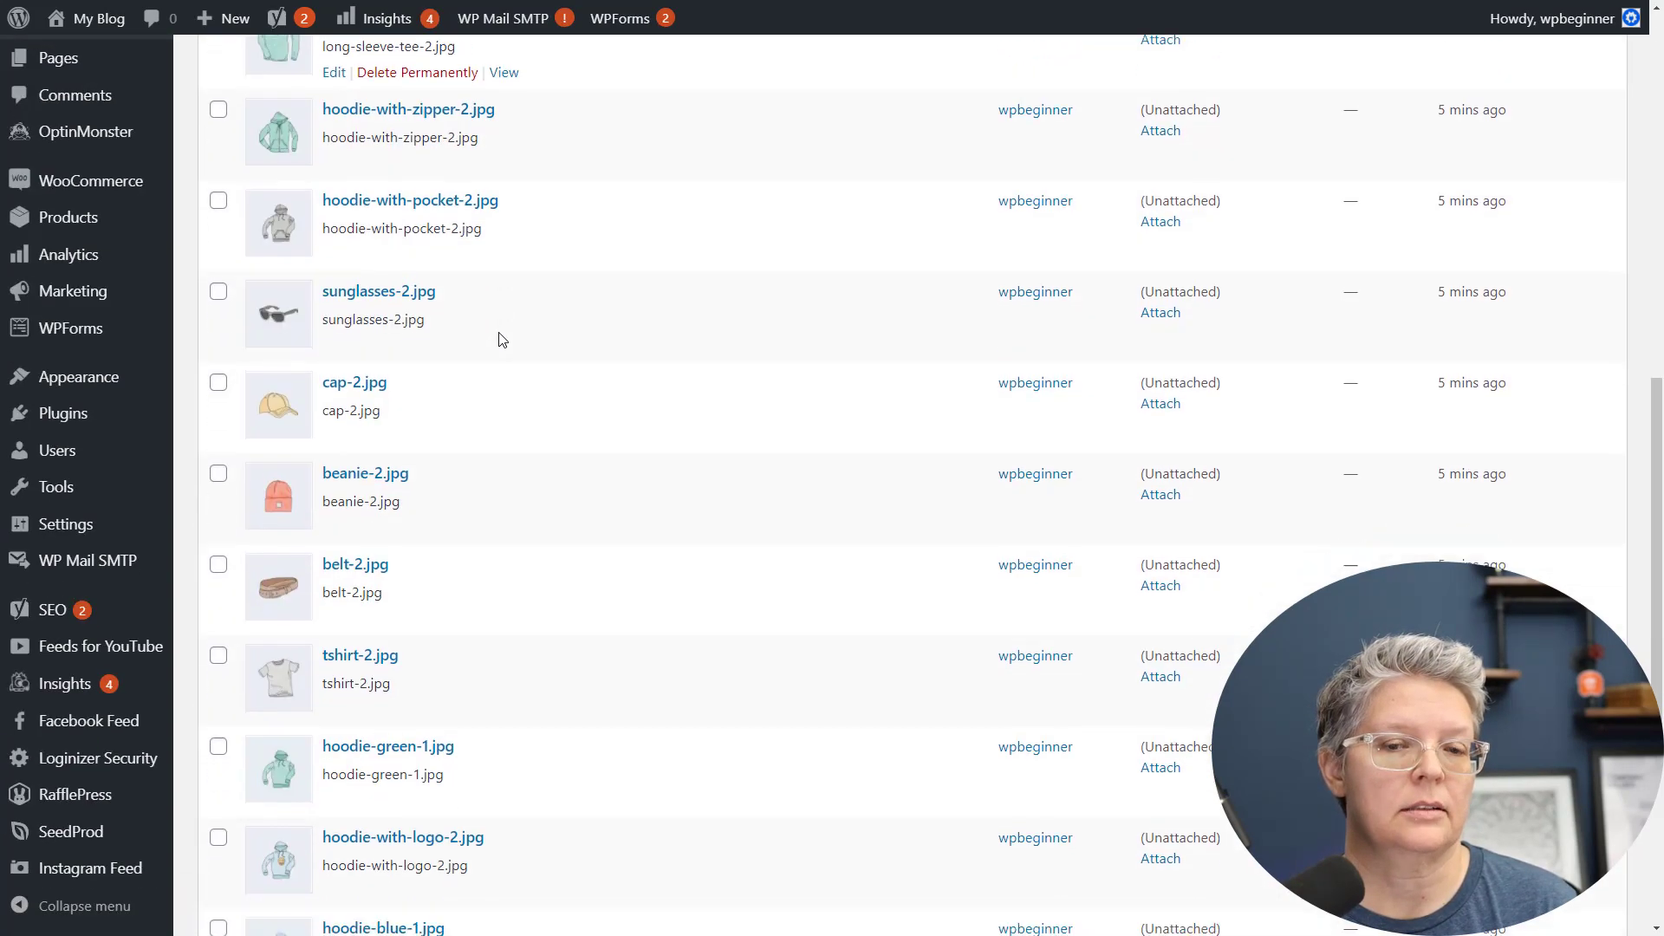
scroll(498, 338, "up", 13)
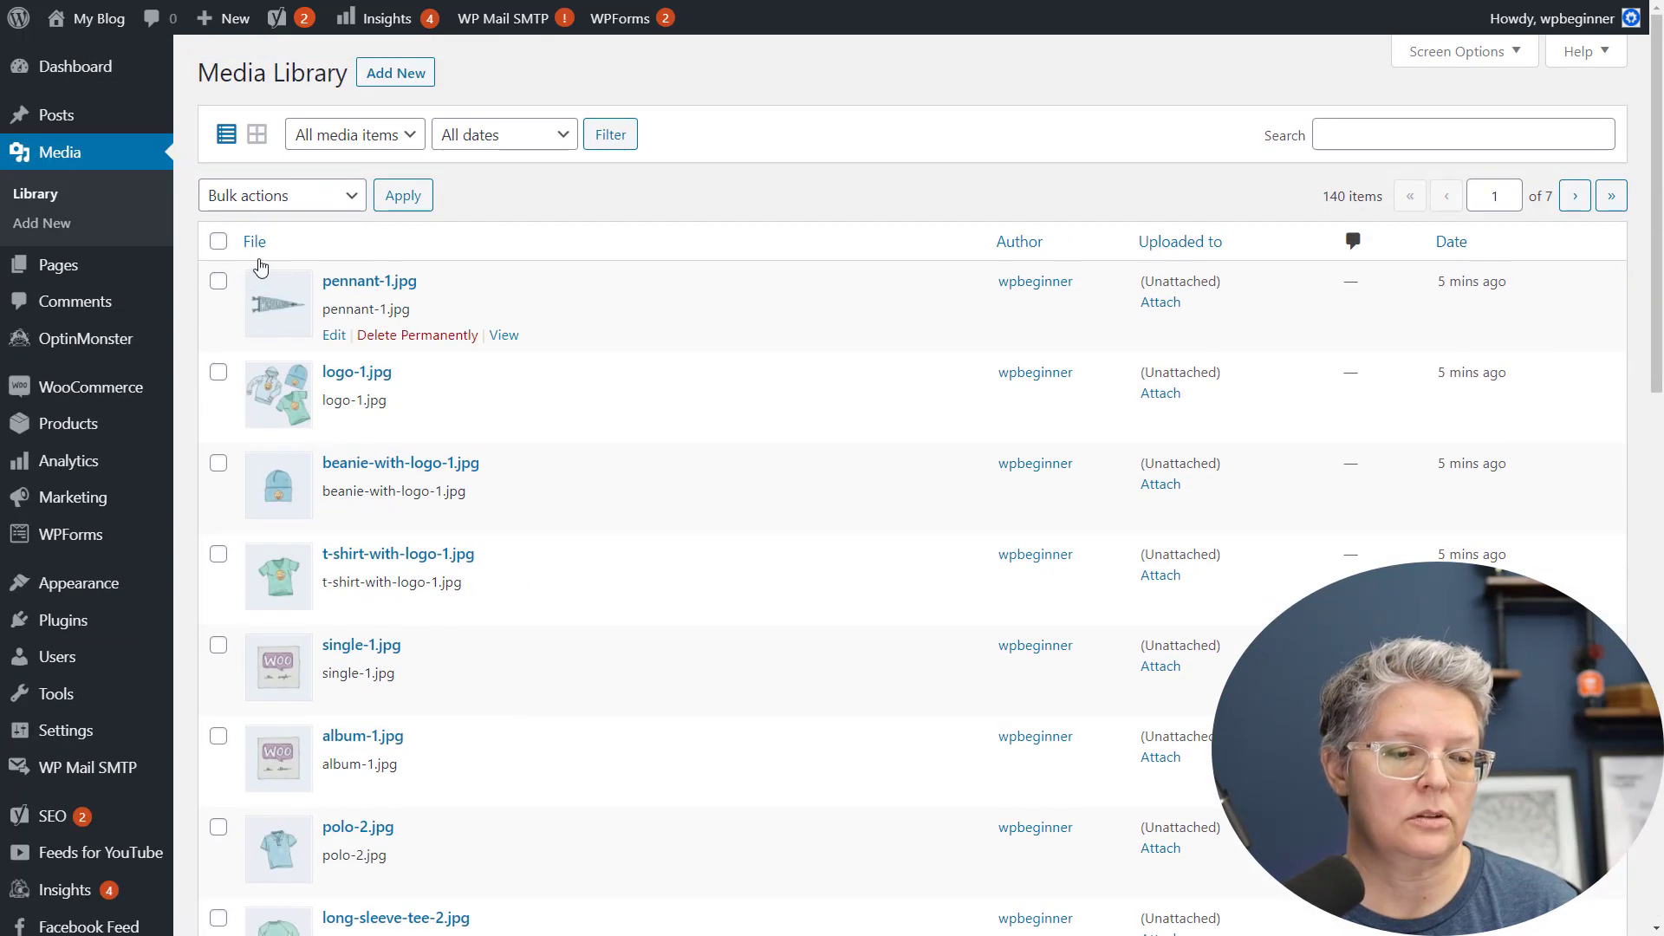
left_click(219, 241)
left_click(274, 205)
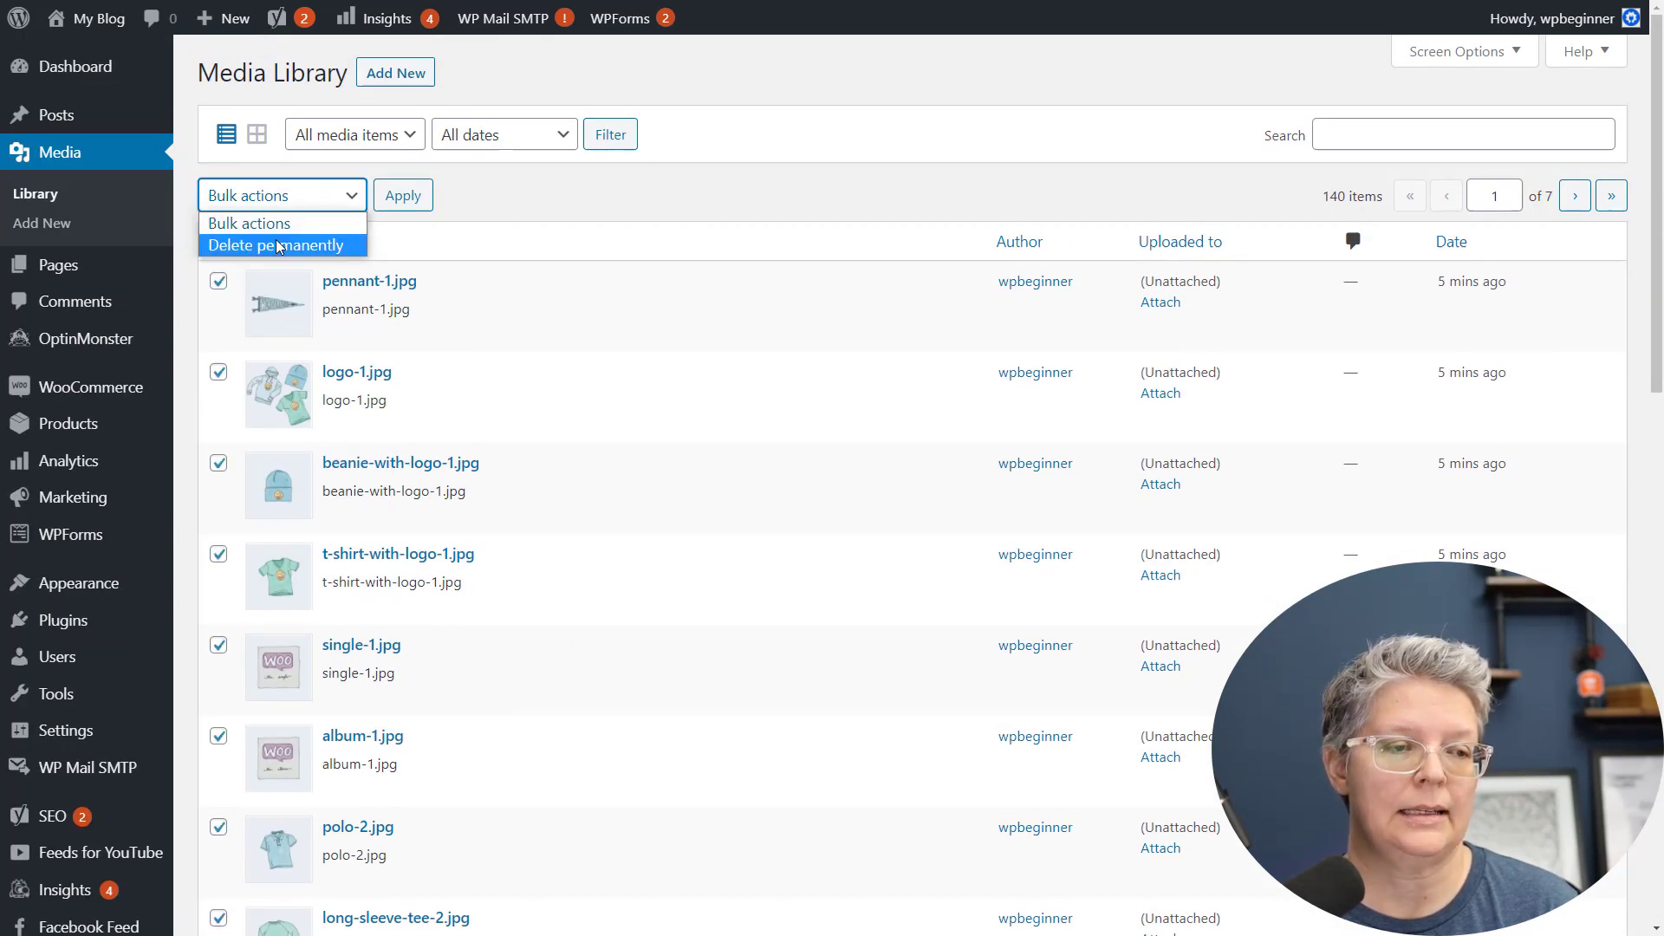
left_click(275, 246)
left_click(401, 195)
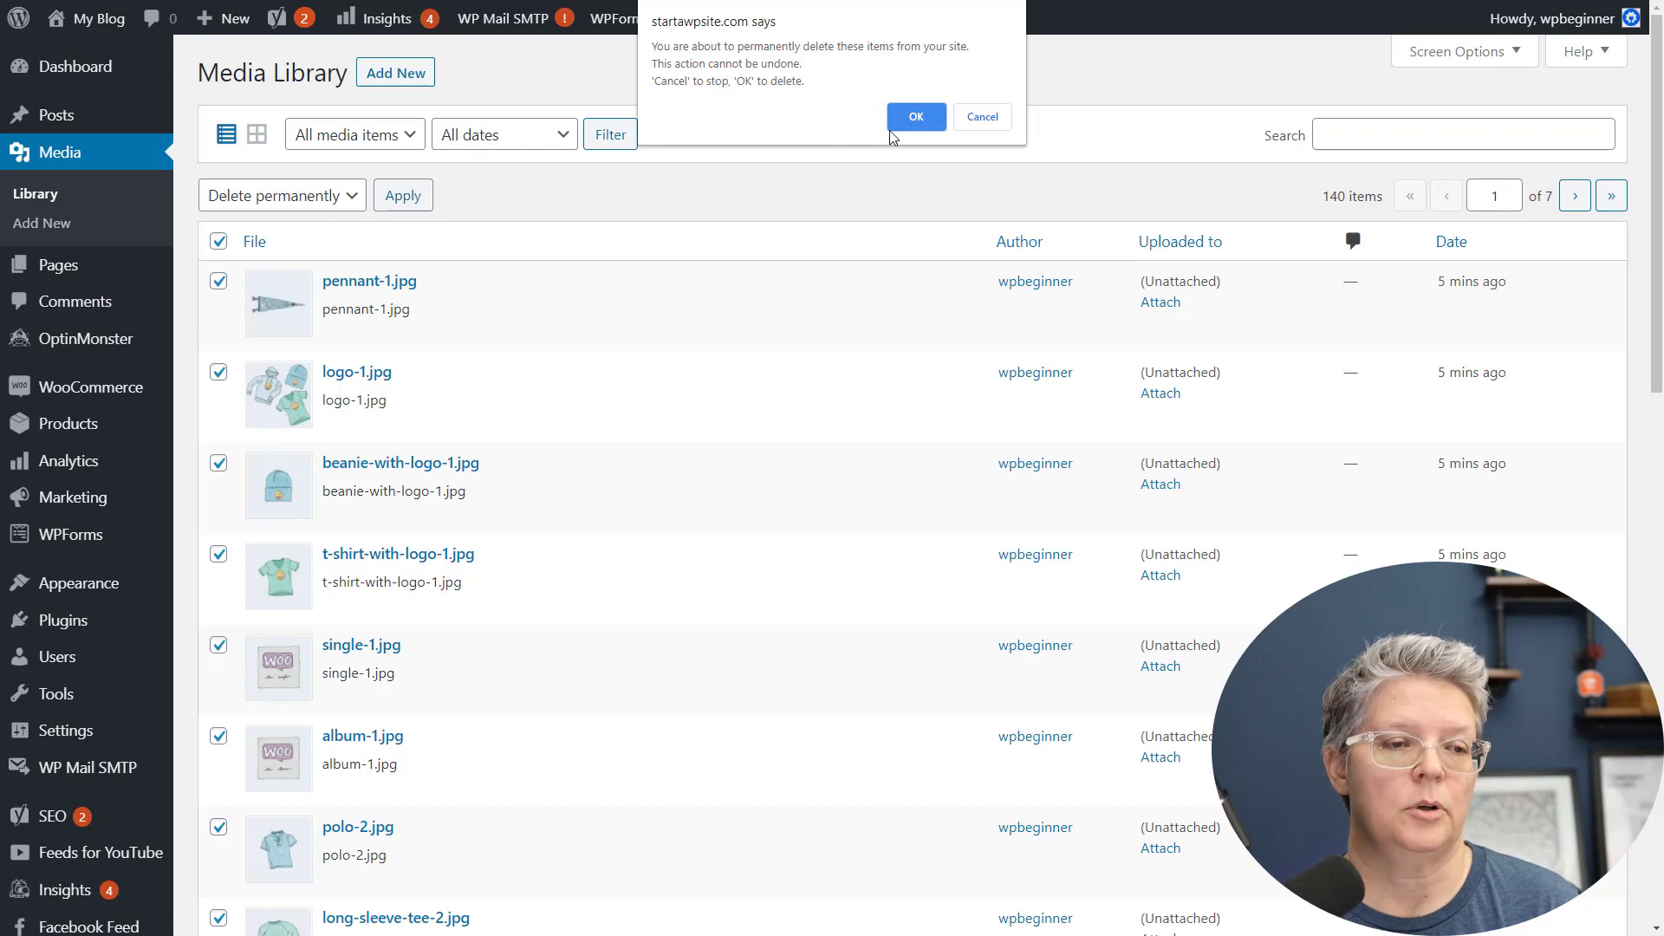
left_click(910, 115)
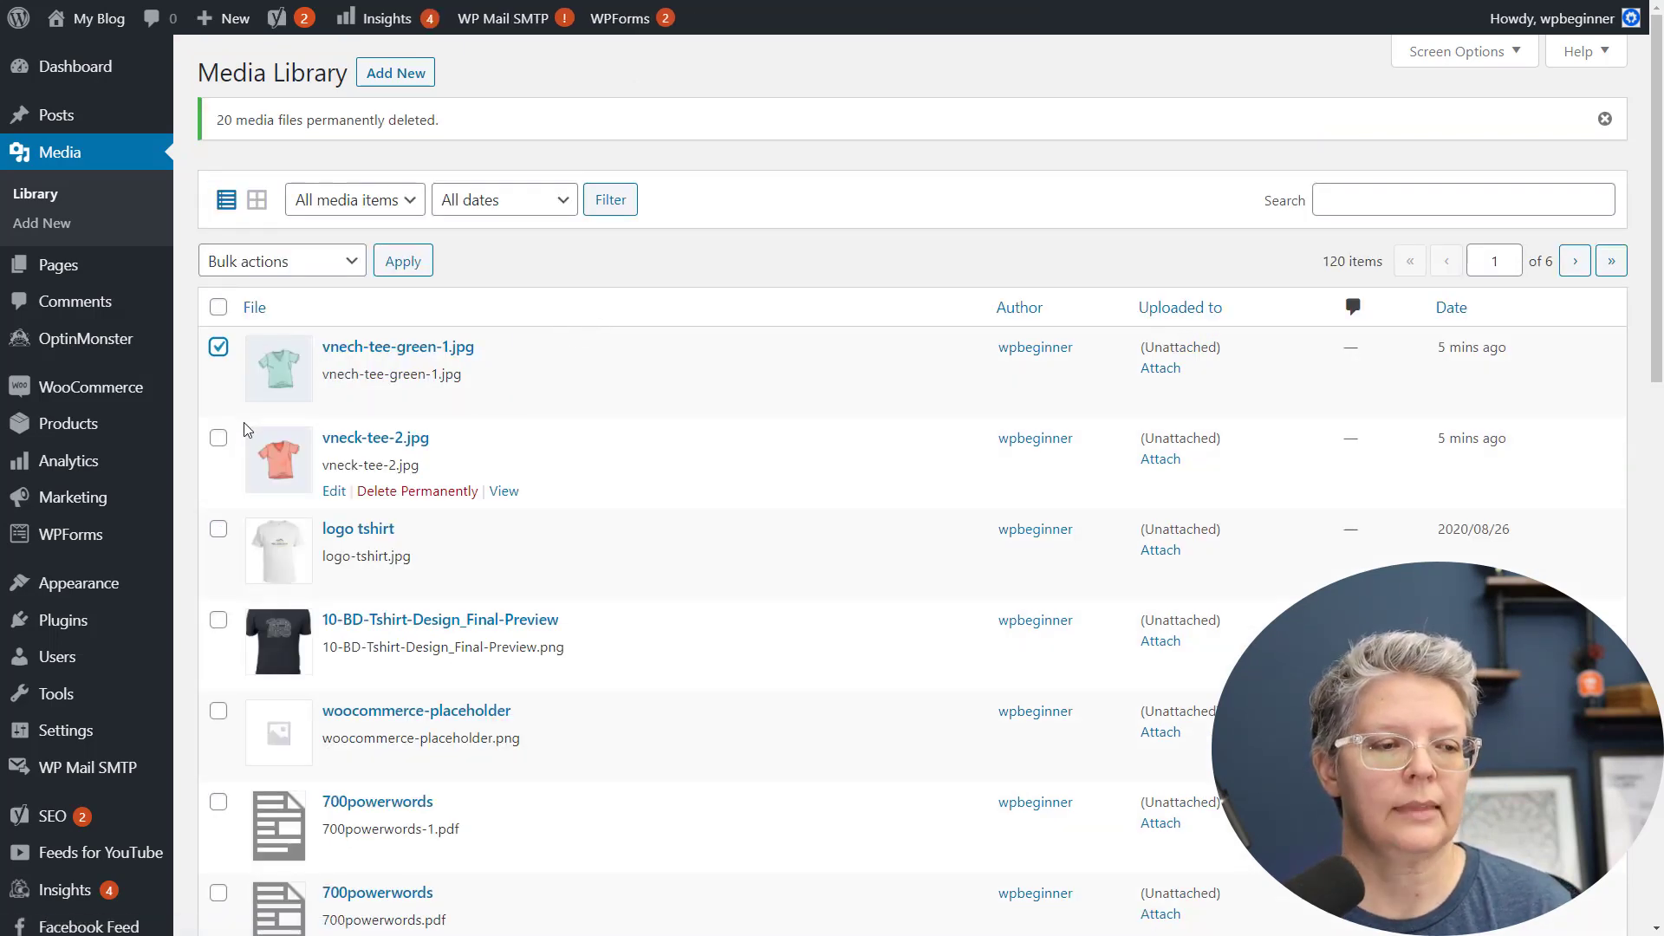
Permanently delete the two remaining v-neck tee images, including vneck-tee-2.jpg.
left_click(219, 437)
left_click(282, 261)
left_click(251, 303)
left_click(403, 261)
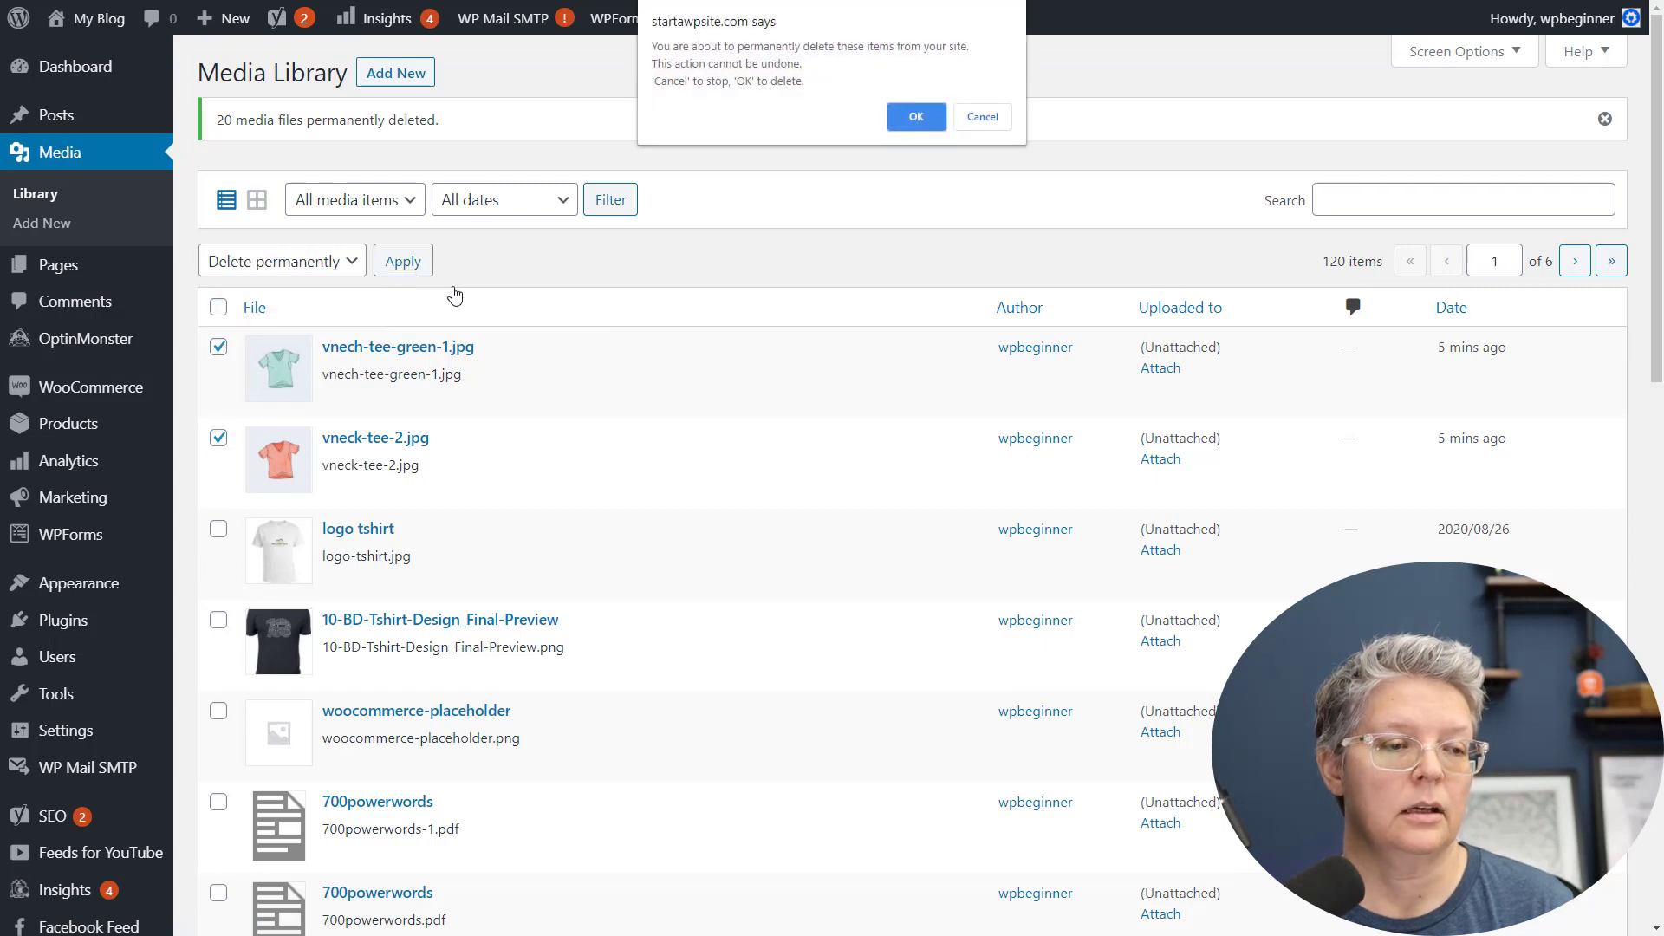
left_click(912, 119)
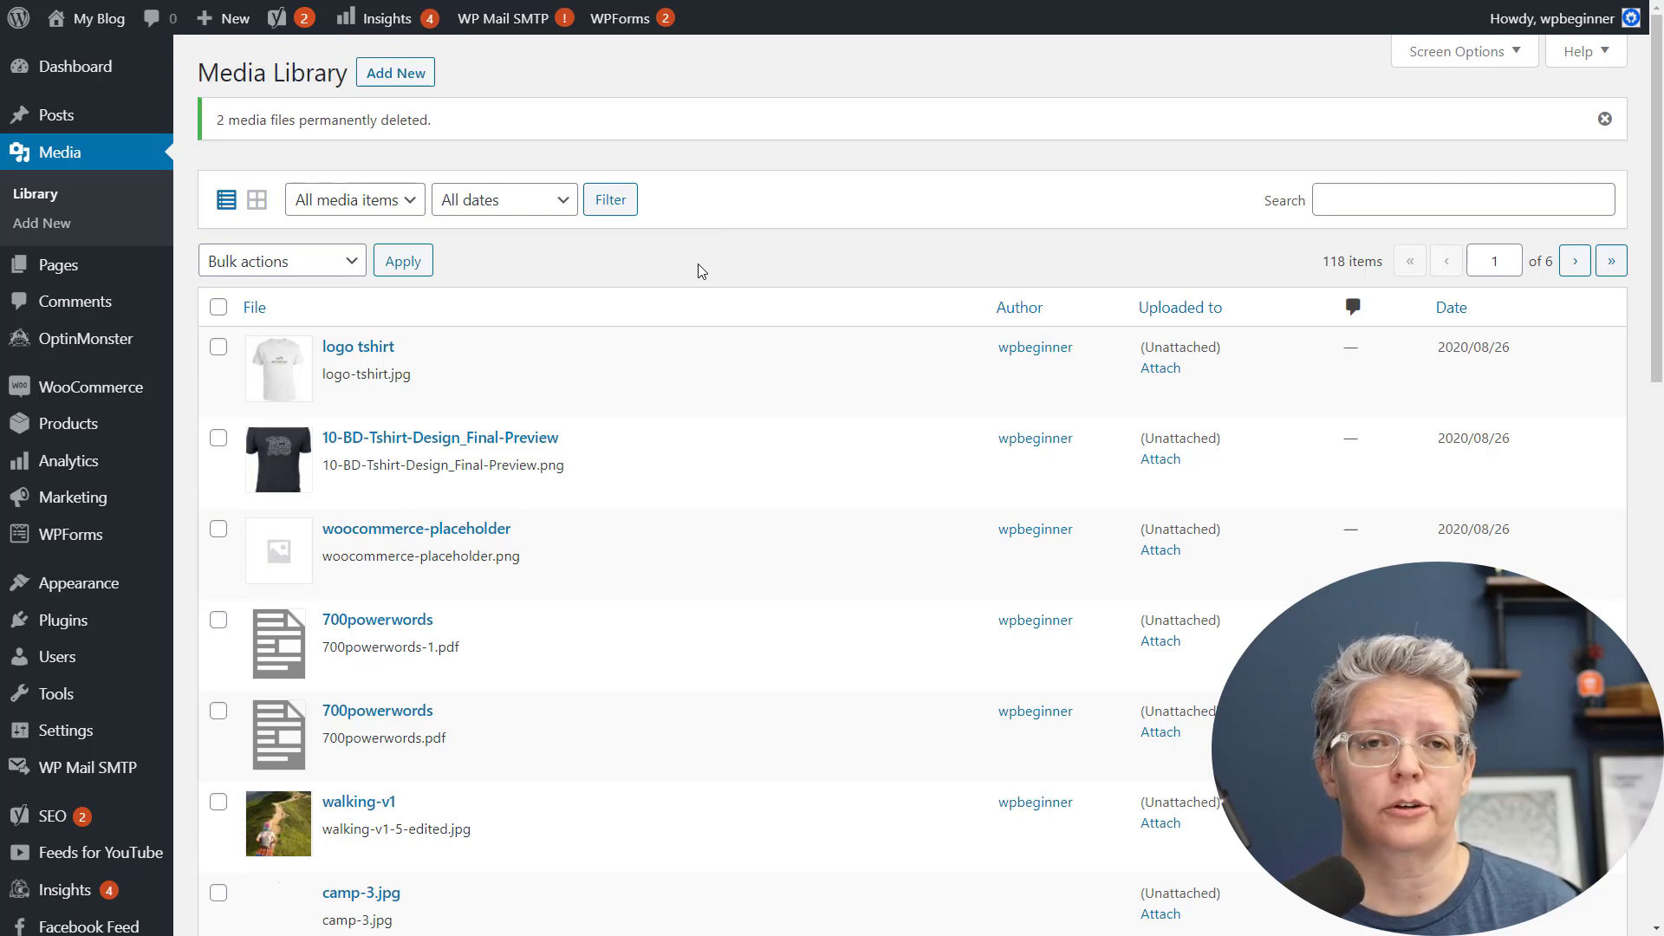
Open the WPForms Forms Overview showing three forms, then enter a wpforms.com address in the browser.
mouse_move(41, 553)
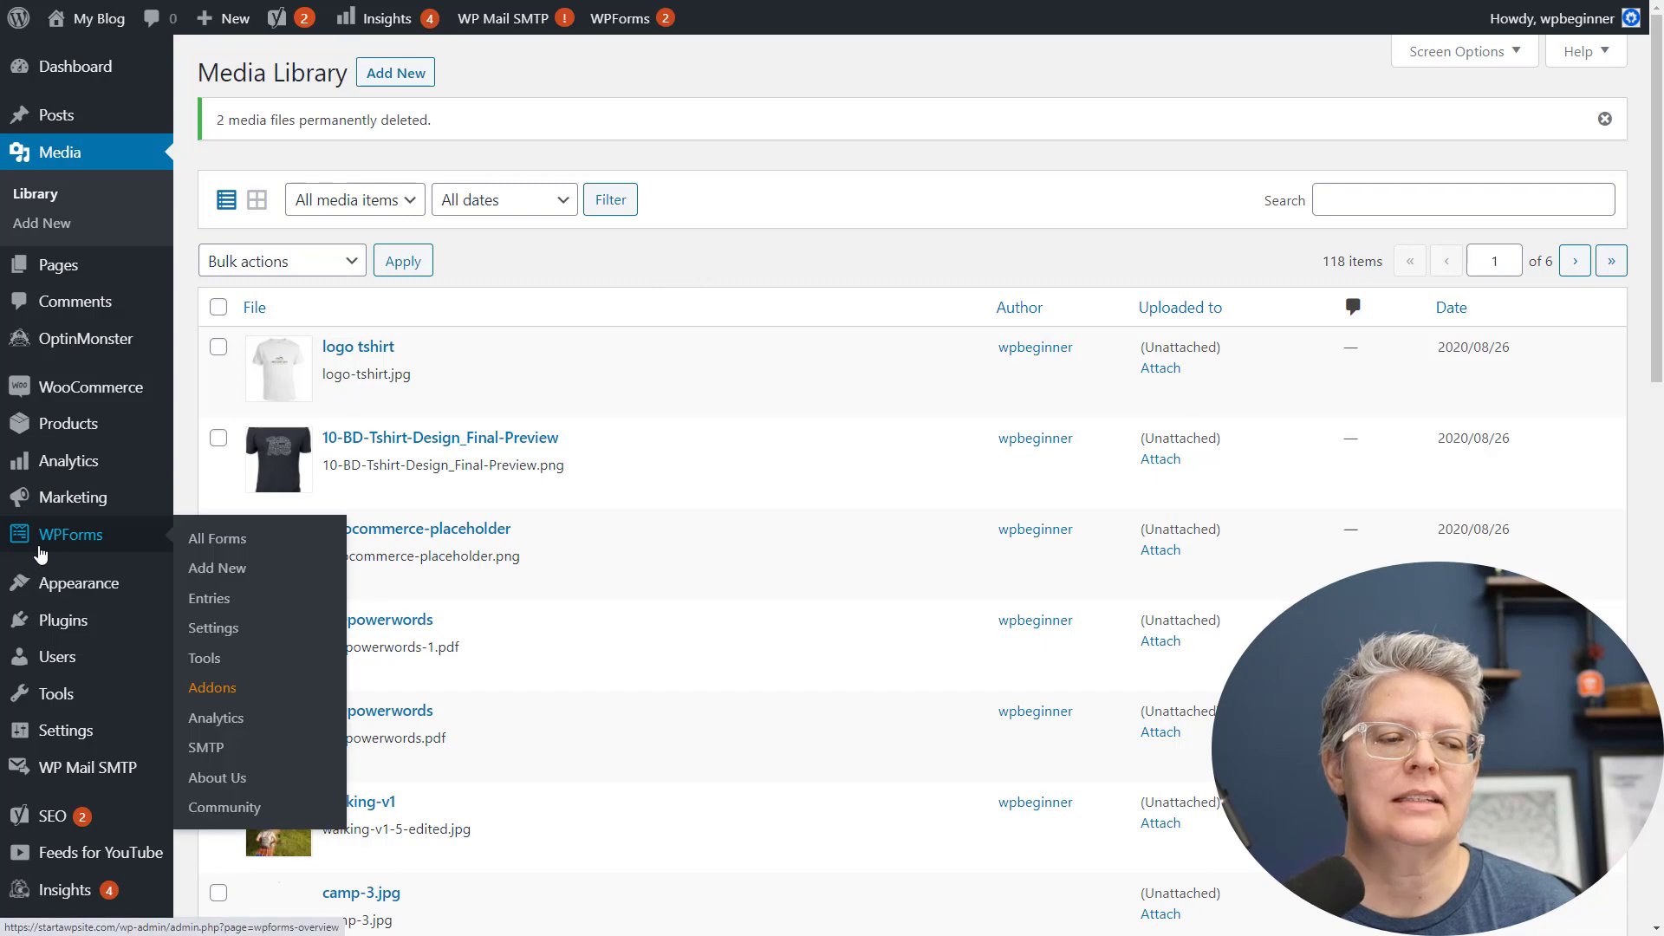
left_click(65, 553)
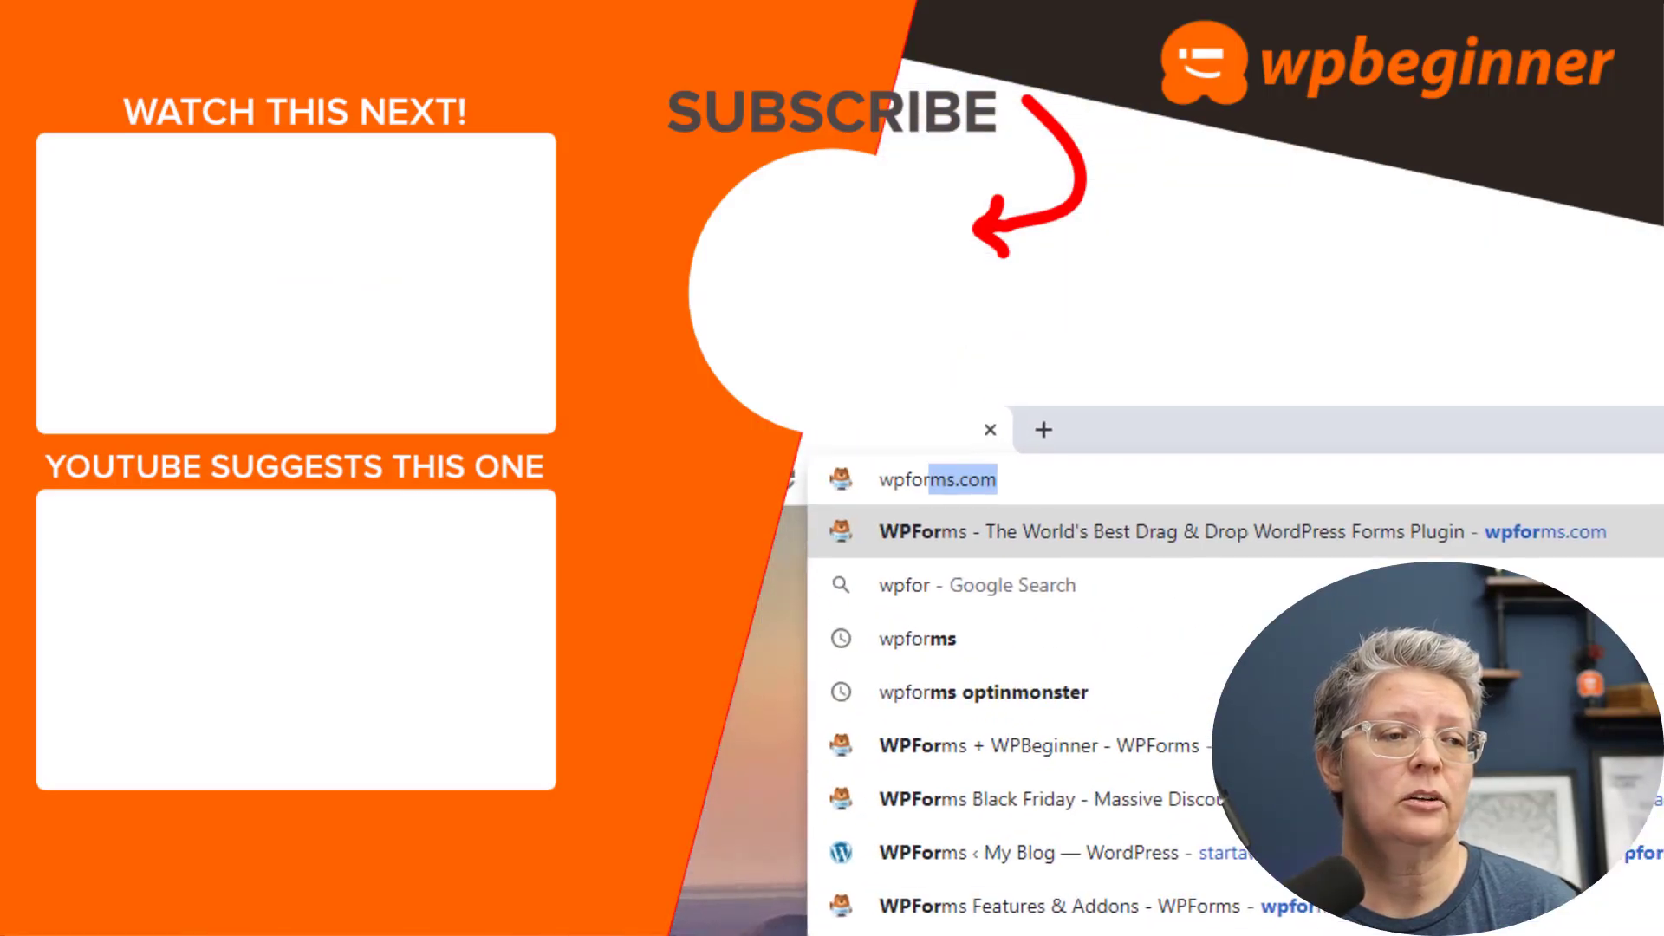
type("ms.com")
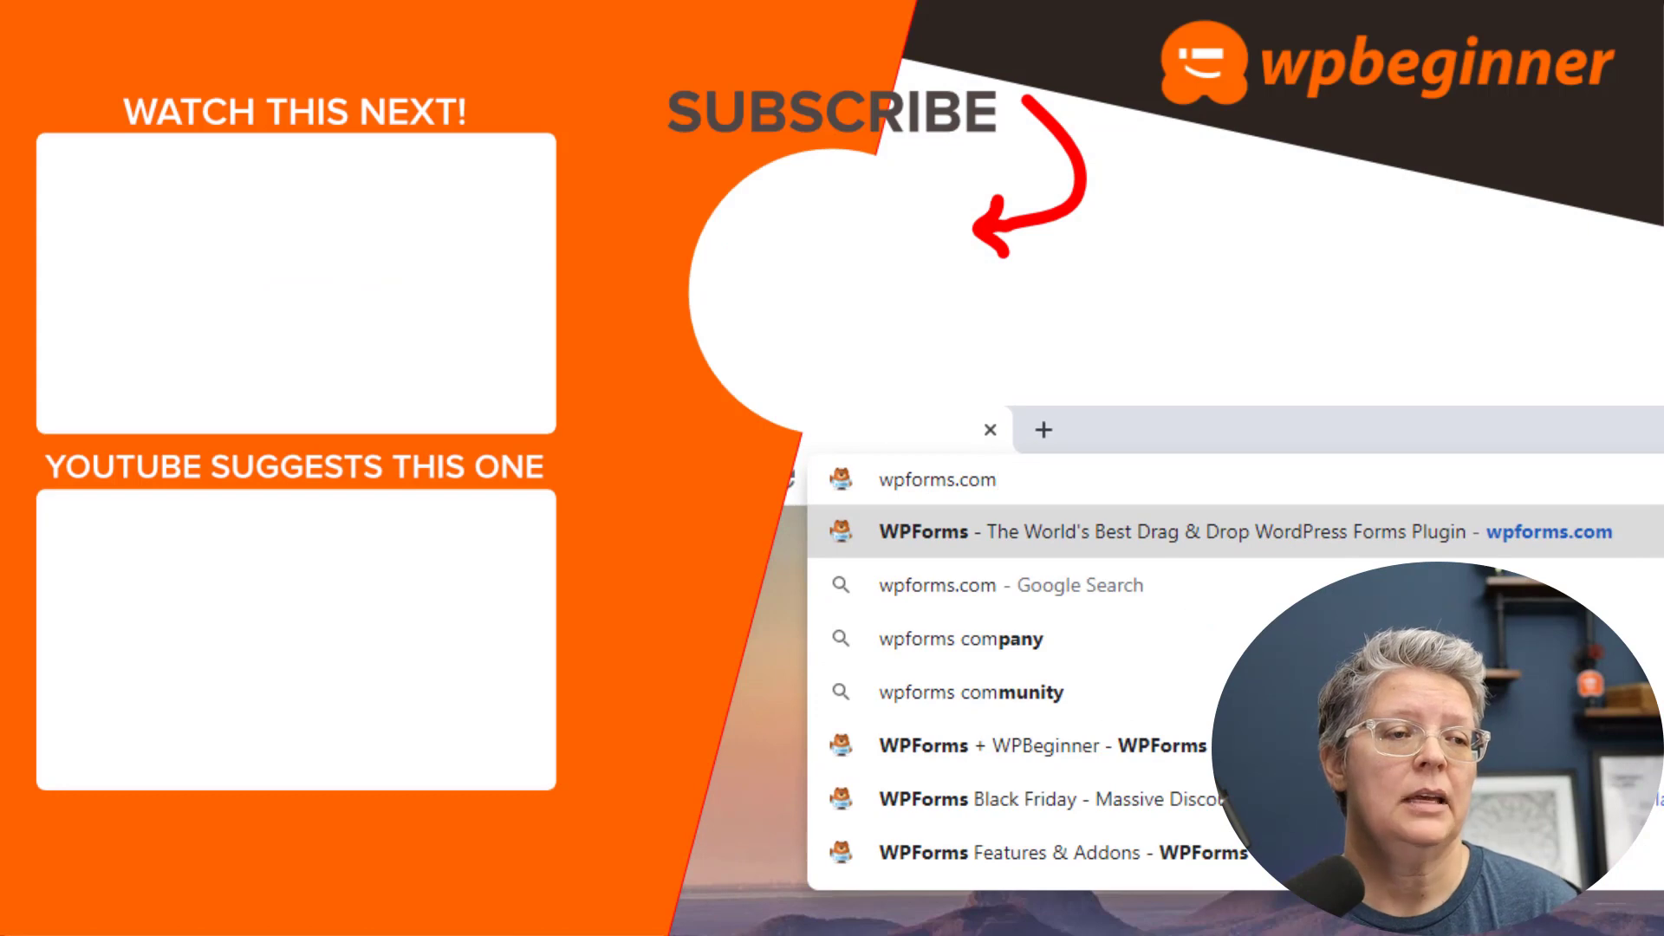
type("/wp")
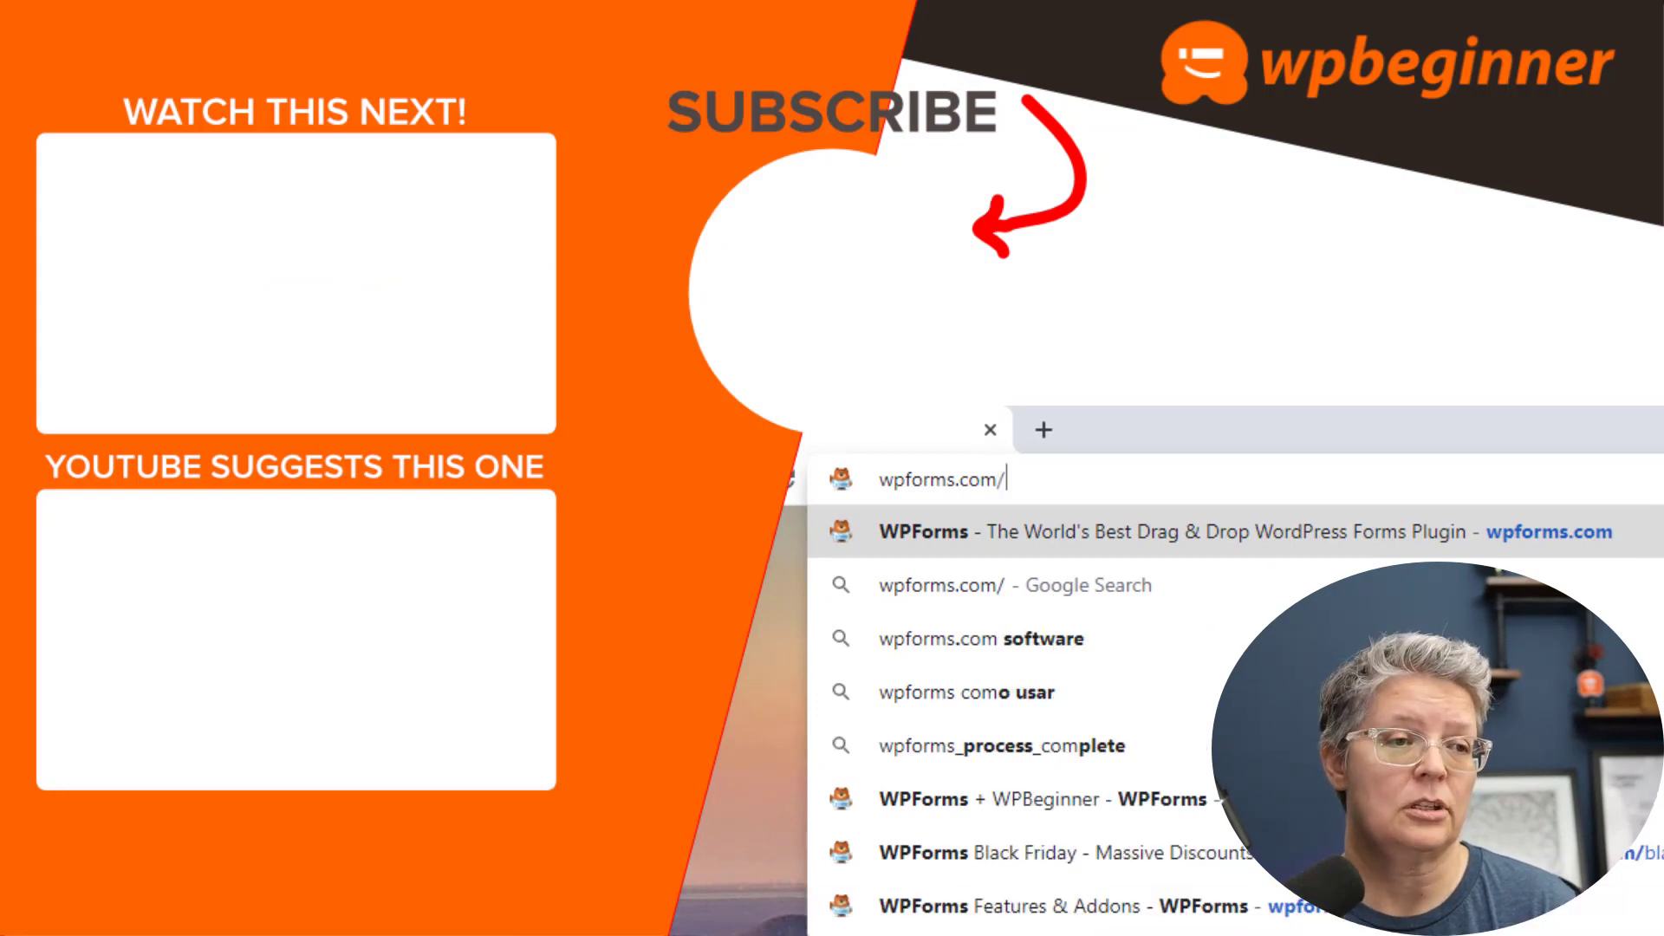